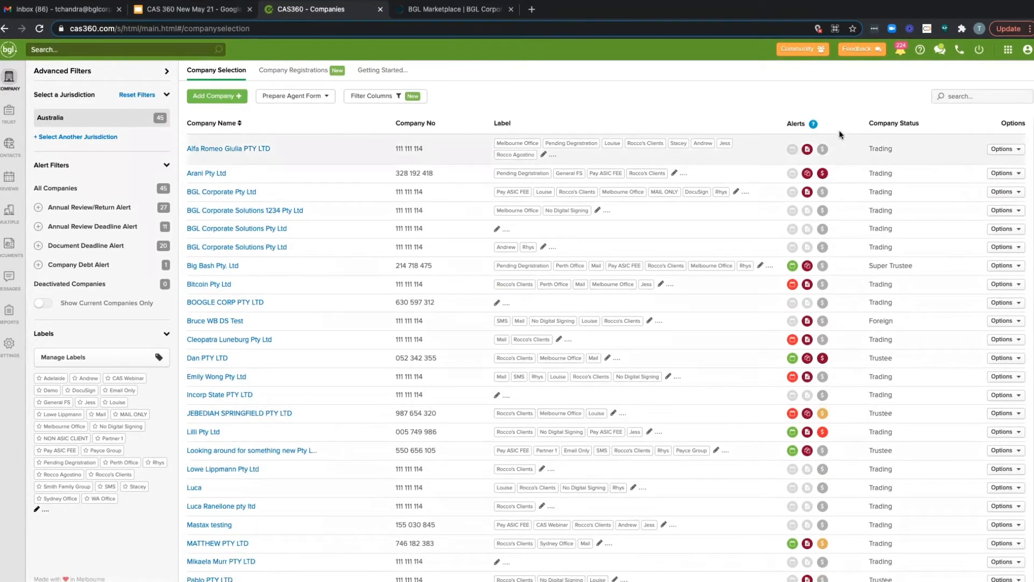
# Step: Filter the company list to companies with an Annual Review/Return Alert and expand that alert's status breakdown
pyautogui.scroll(-1, 838, 121)
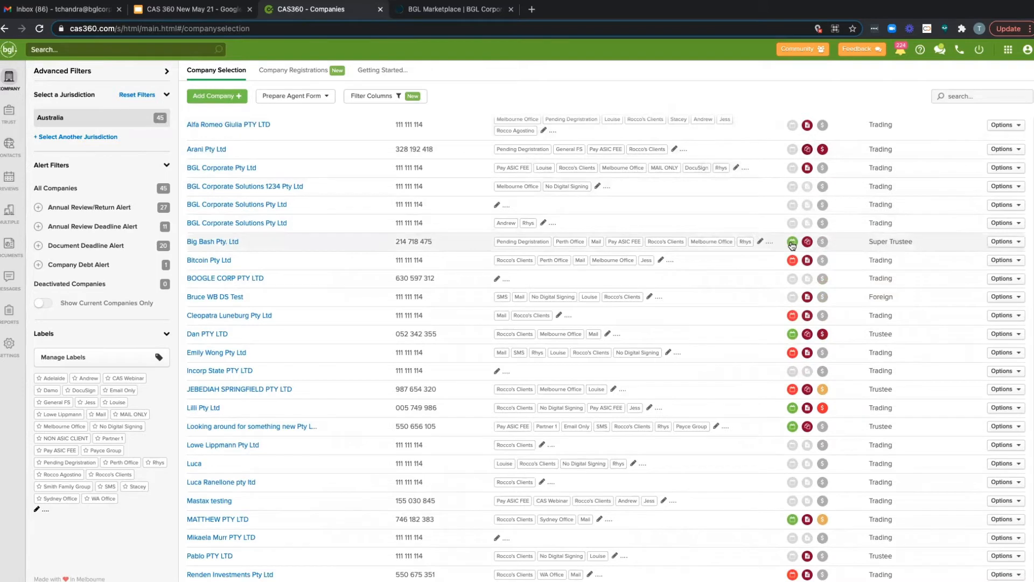
pyautogui.moveTo(810, 243)
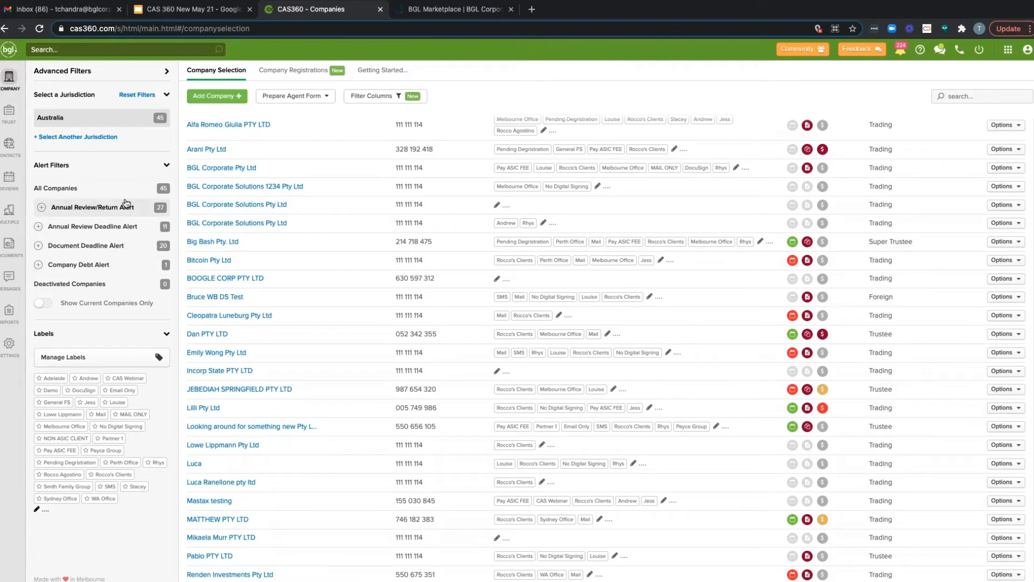
pyautogui.click(95, 209)
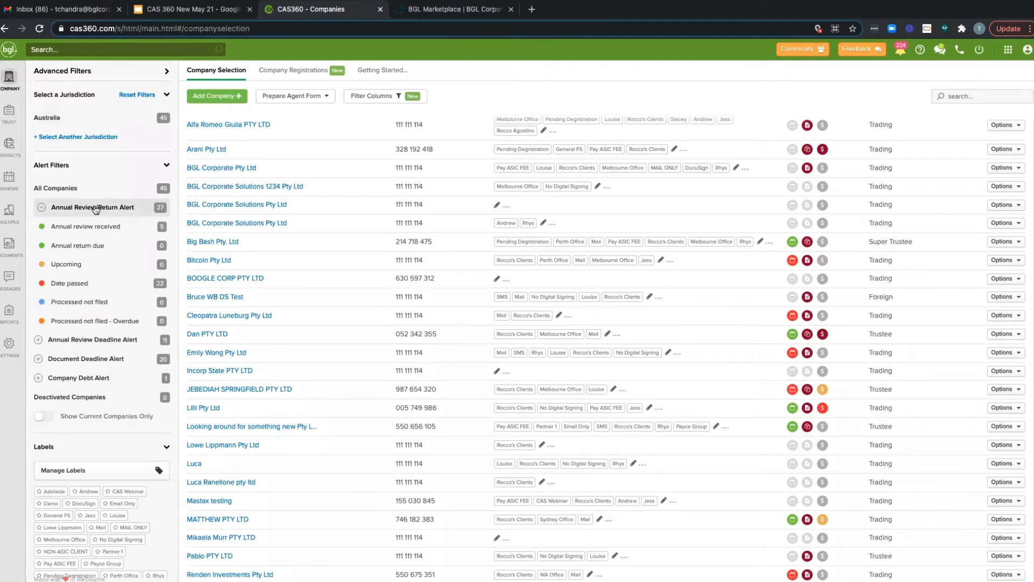
pyautogui.click(56, 235)
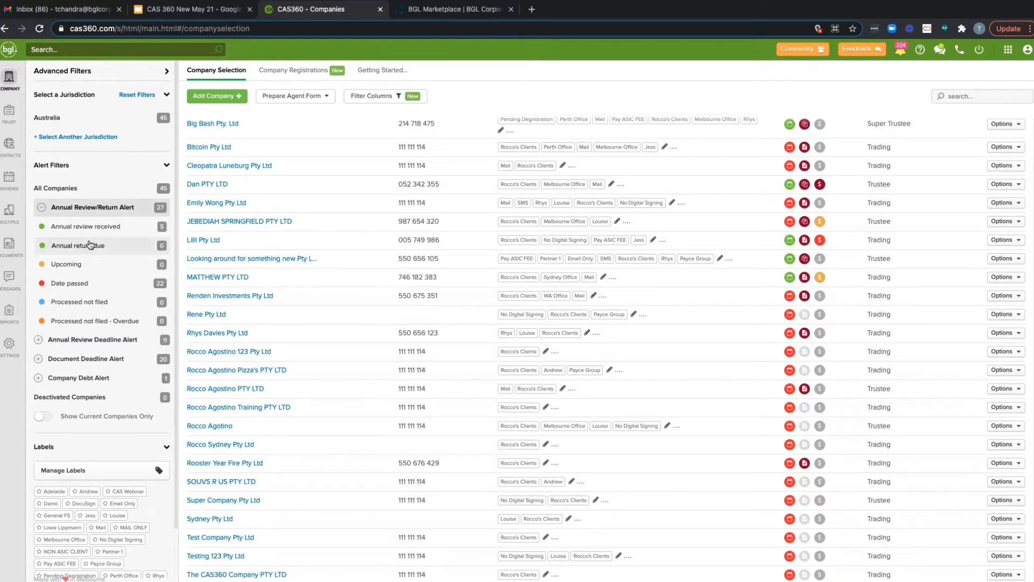
pyautogui.scroll(-2, 93, 310)
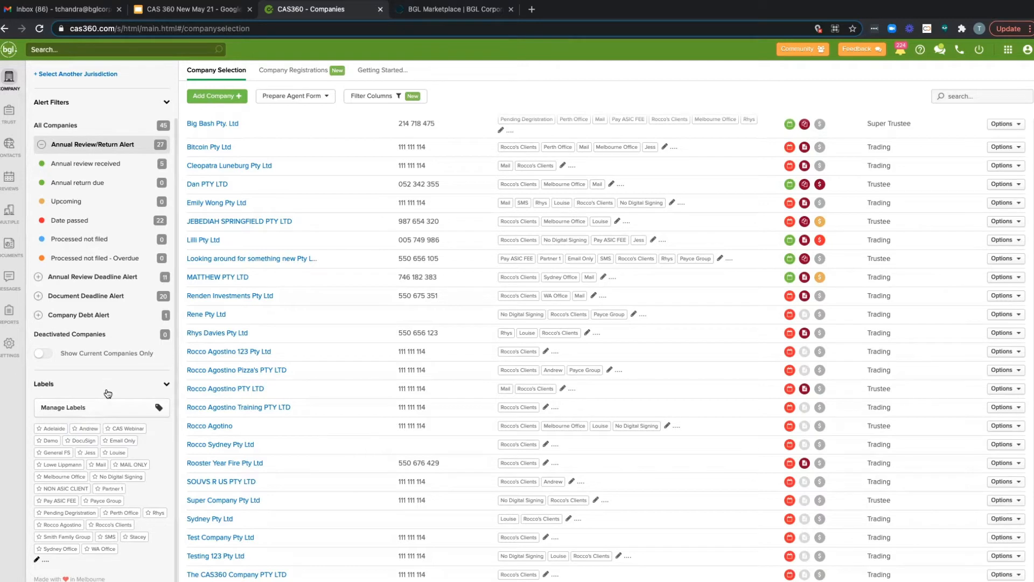
# Step: Try filtering the alerted companies by the DocuSign label and a staff member's label, clearing both label filters
pyautogui.scroll(1, 108, 393)
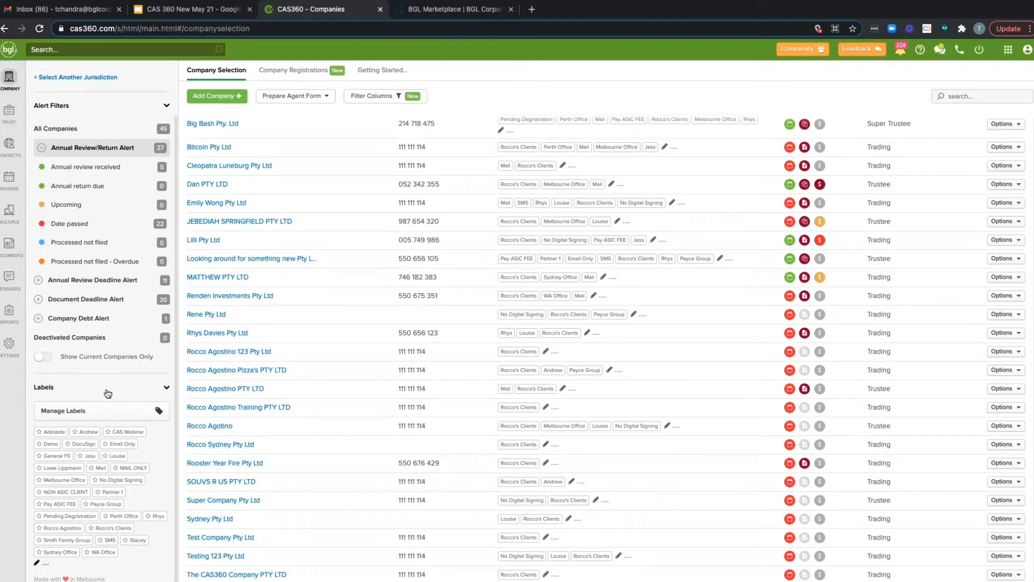
pyautogui.scroll(1, 143, 455)
pyautogui.scroll(-1, 143, 455)
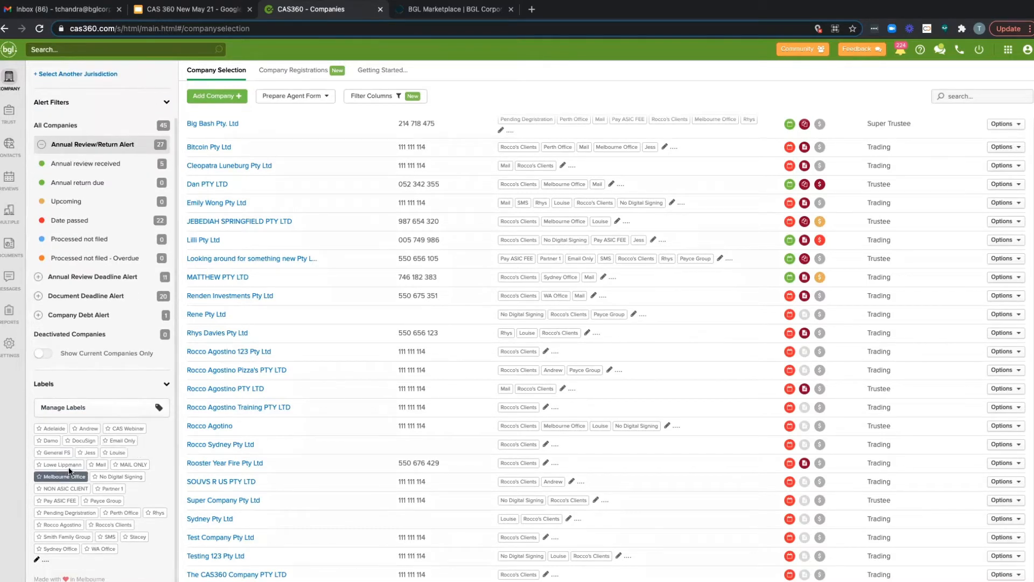
pyautogui.click(84, 446)
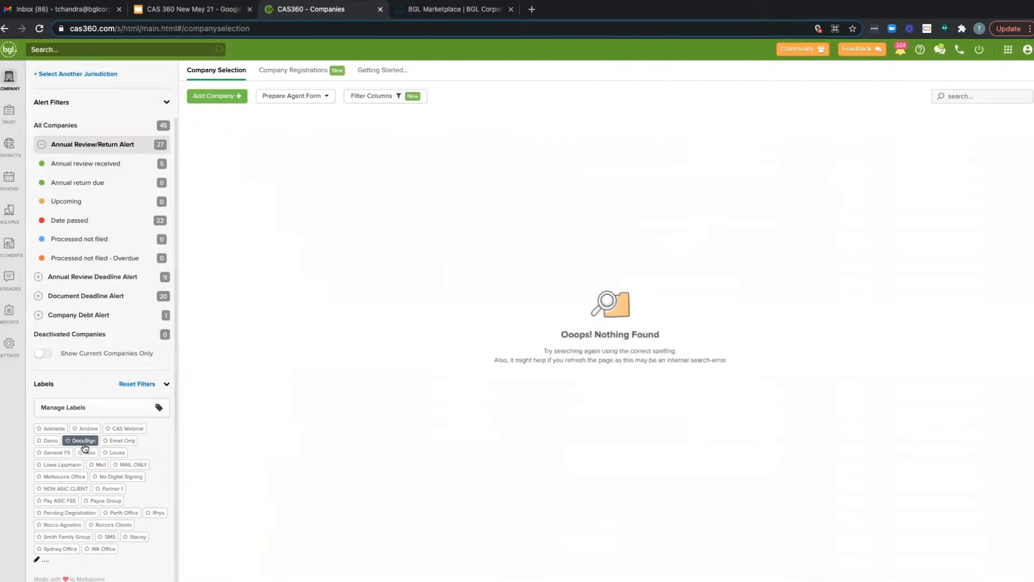
pyautogui.click(89, 428)
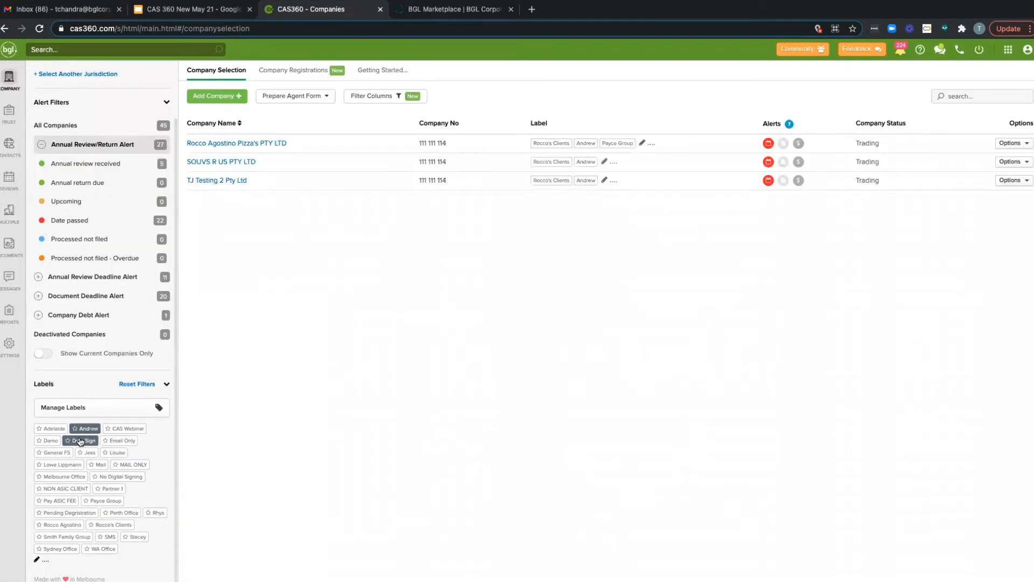
pyautogui.click(86, 430)
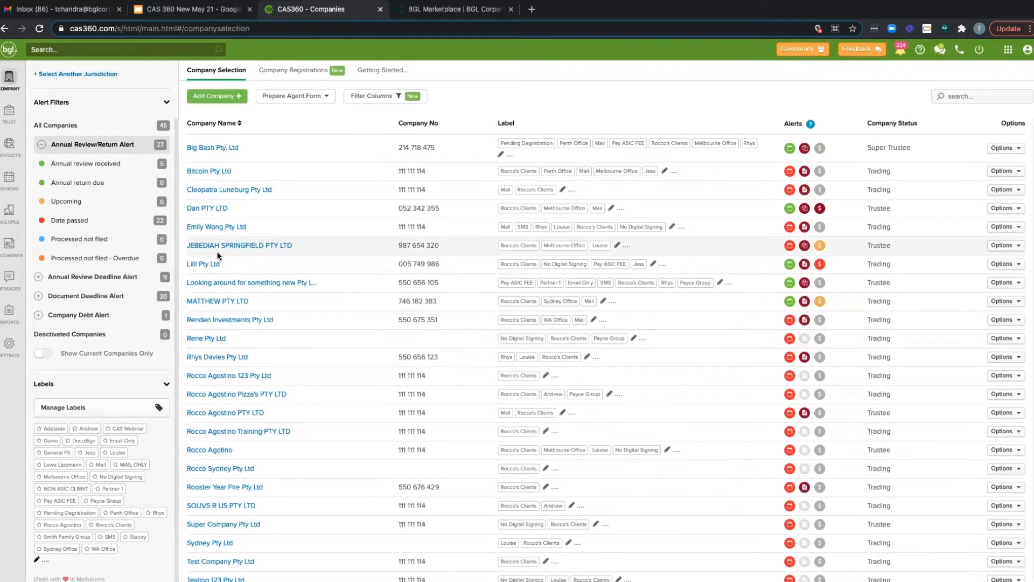
# Step: Add the Client Number and Partner columns to the company selection list and save the column settings
pyautogui.click(376, 98)
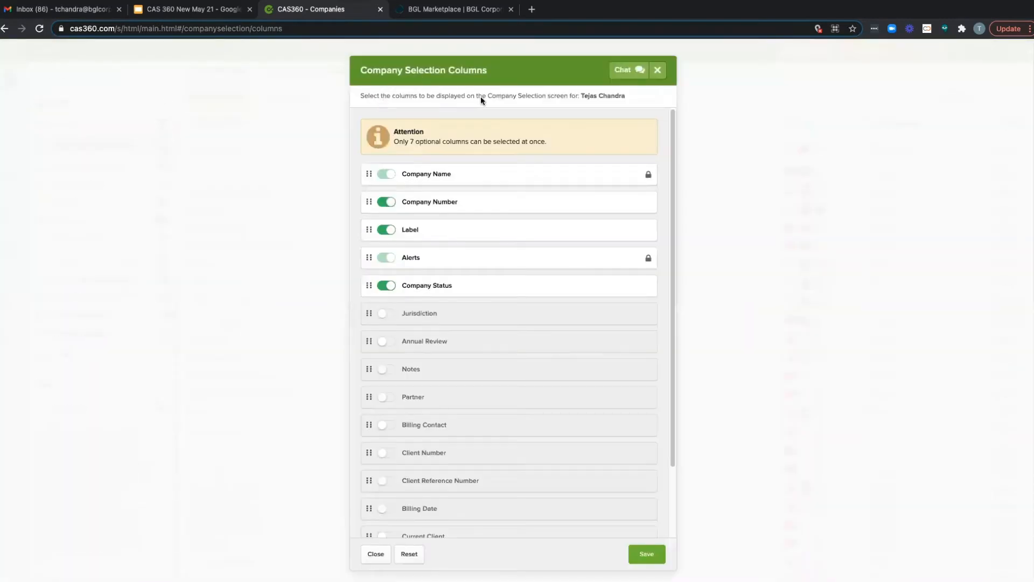
pyautogui.moveTo(444, 173)
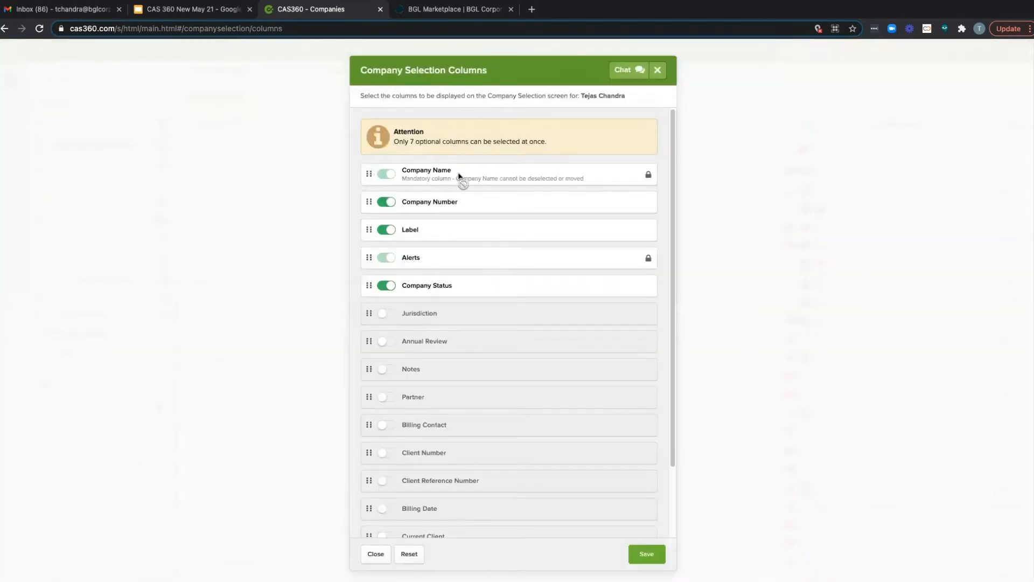
pyautogui.moveTo(441, 290)
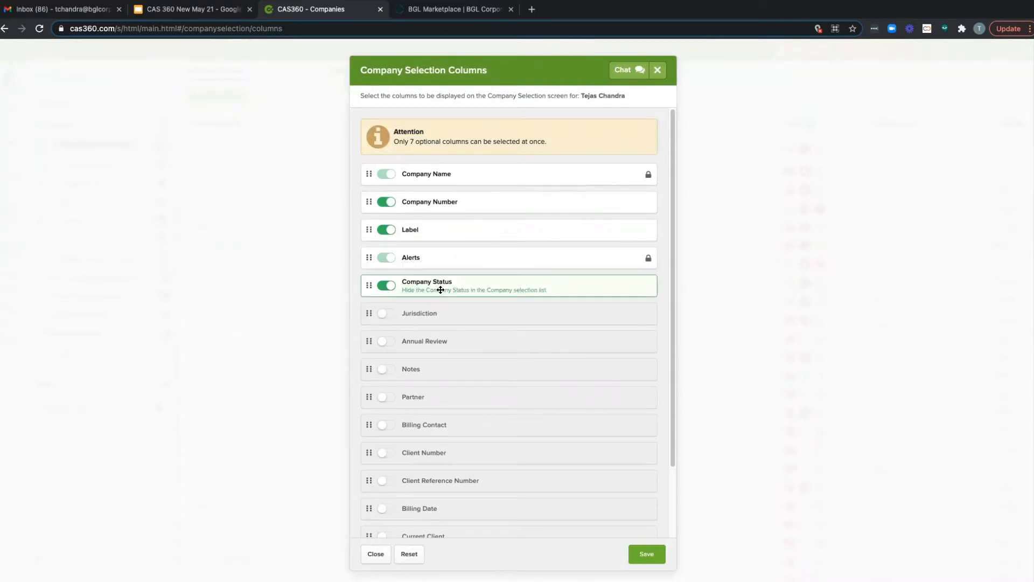
pyautogui.moveTo(461, 374)
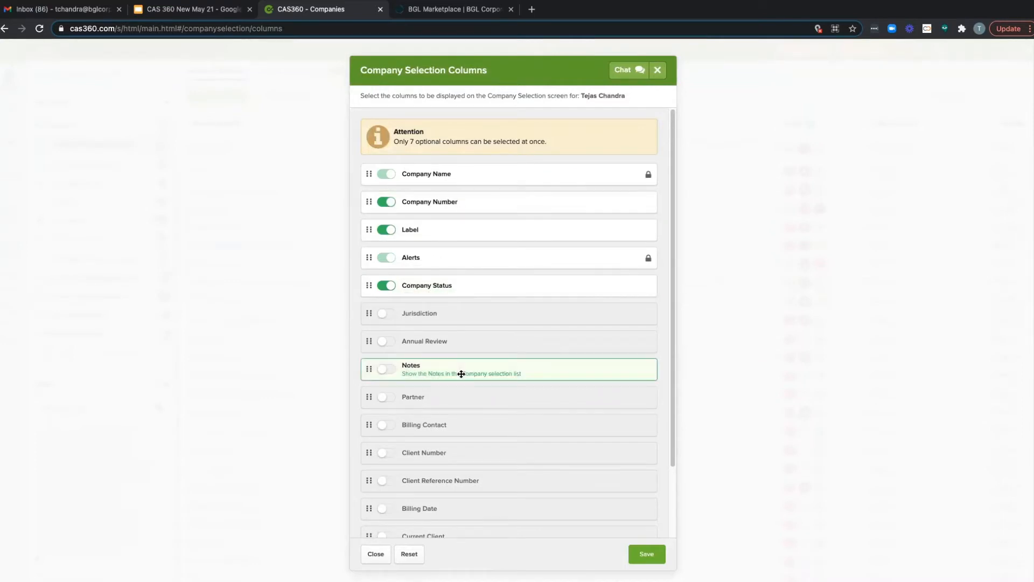
pyautogui.scroll(-2, 461, 373)
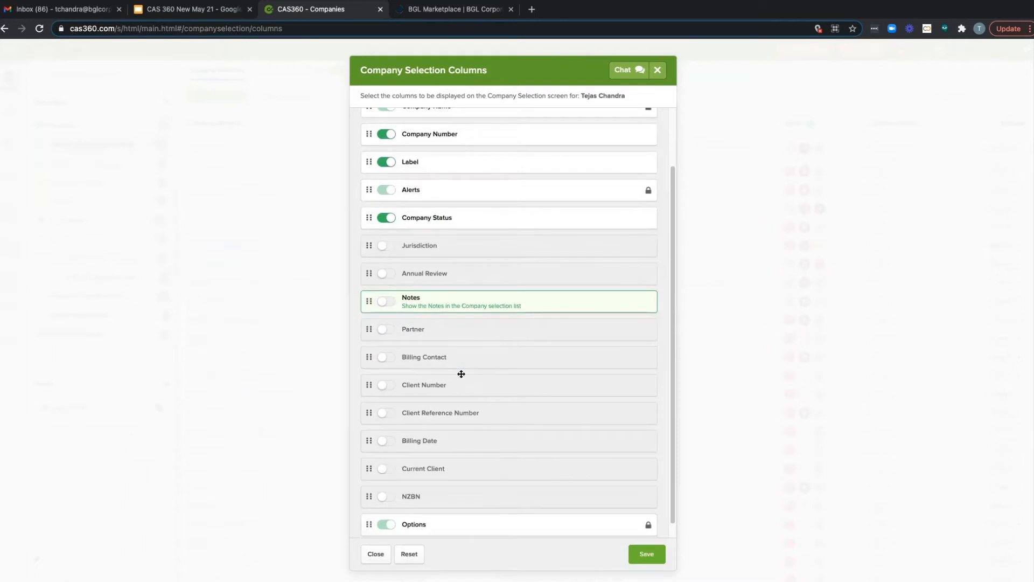
pyautogui.scroll(-1, 461, 374)
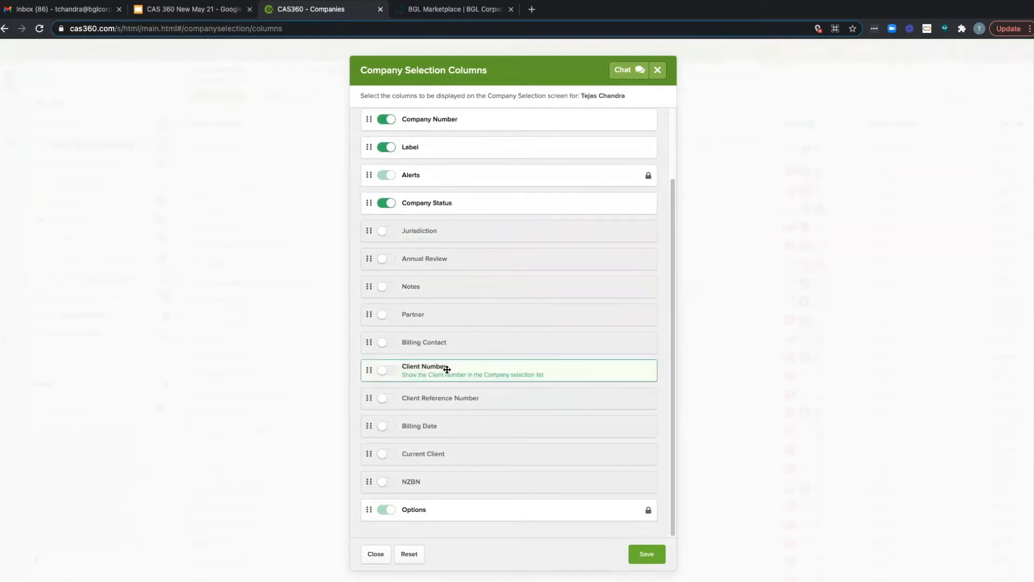
pyautogui.click(385, 371)
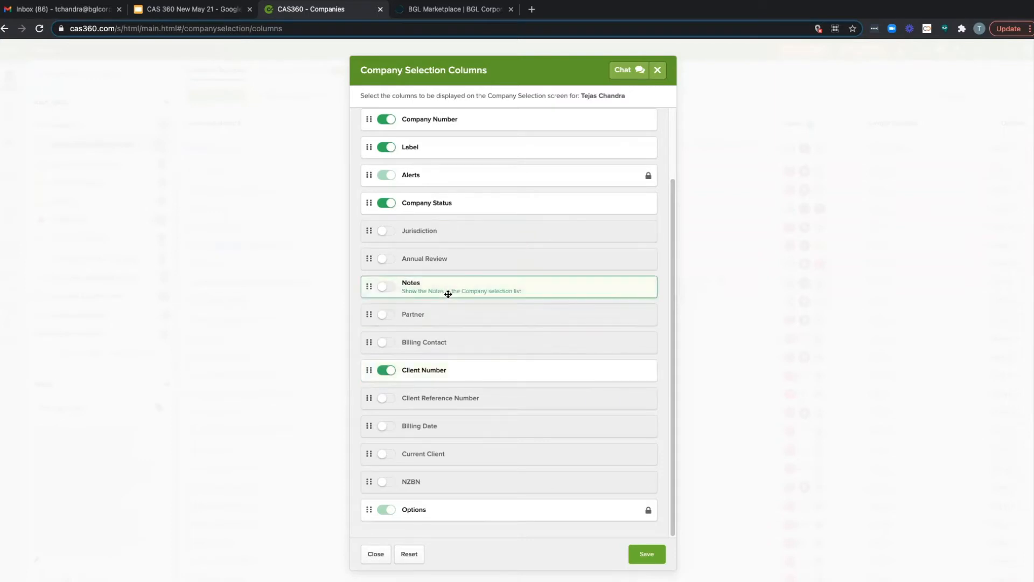
pyautogui.click(392, 319)
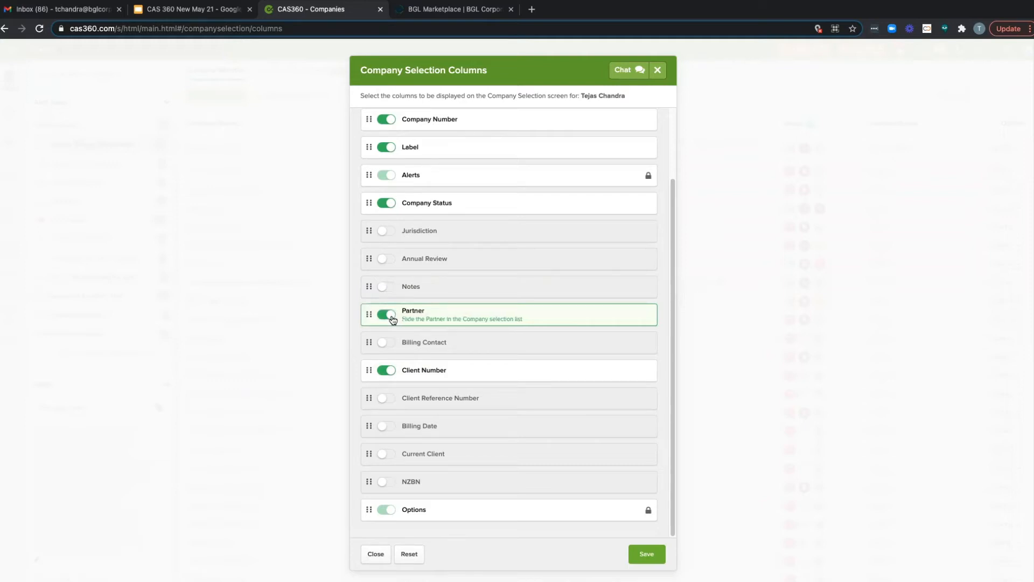
pyautogui.click(649, 554)
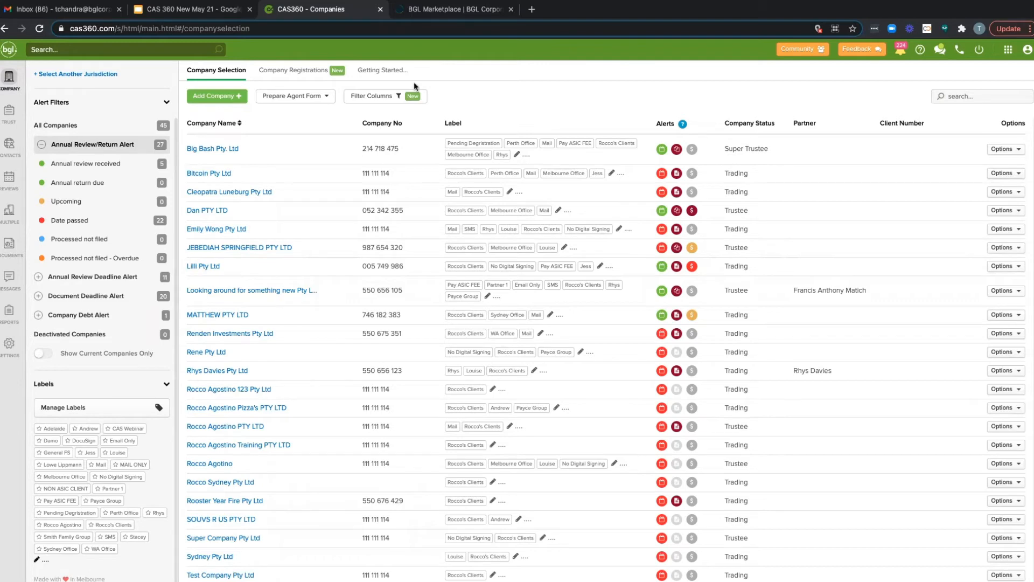
pyautogui.click(396, 102)
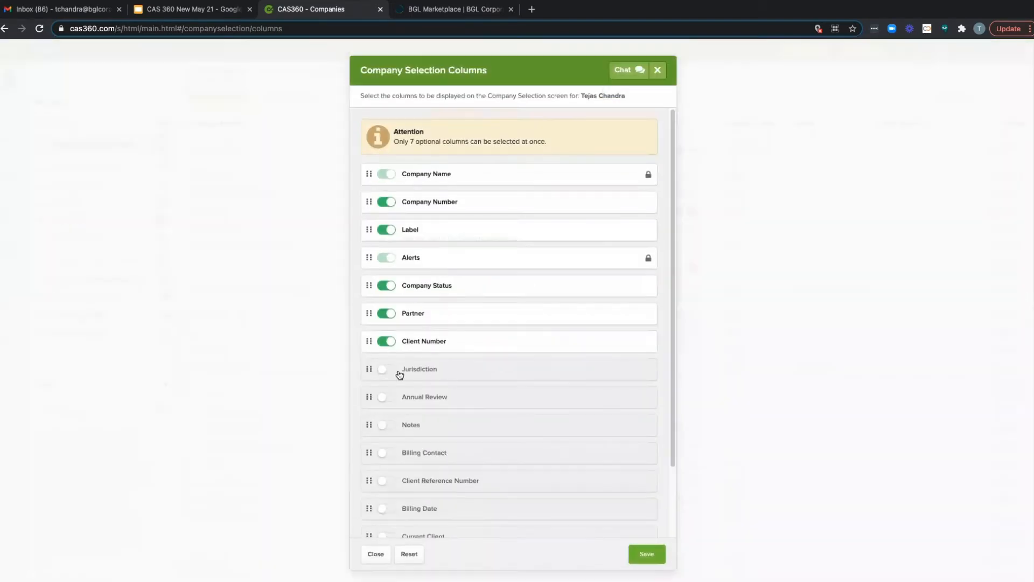
pyautogui.click(388, 341)
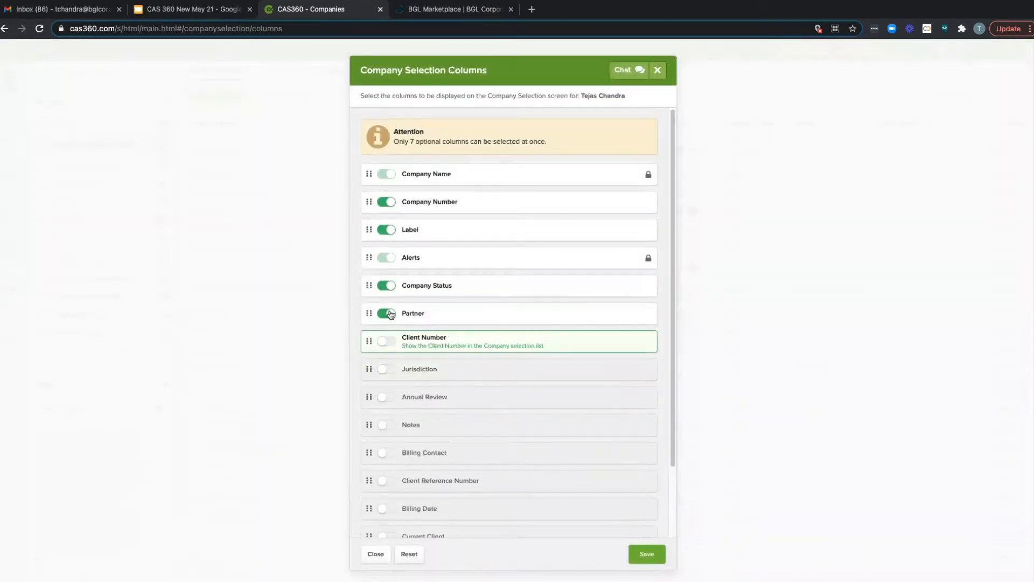
pyautogui.click(388, 313)
pyautogui.click(658, 70)
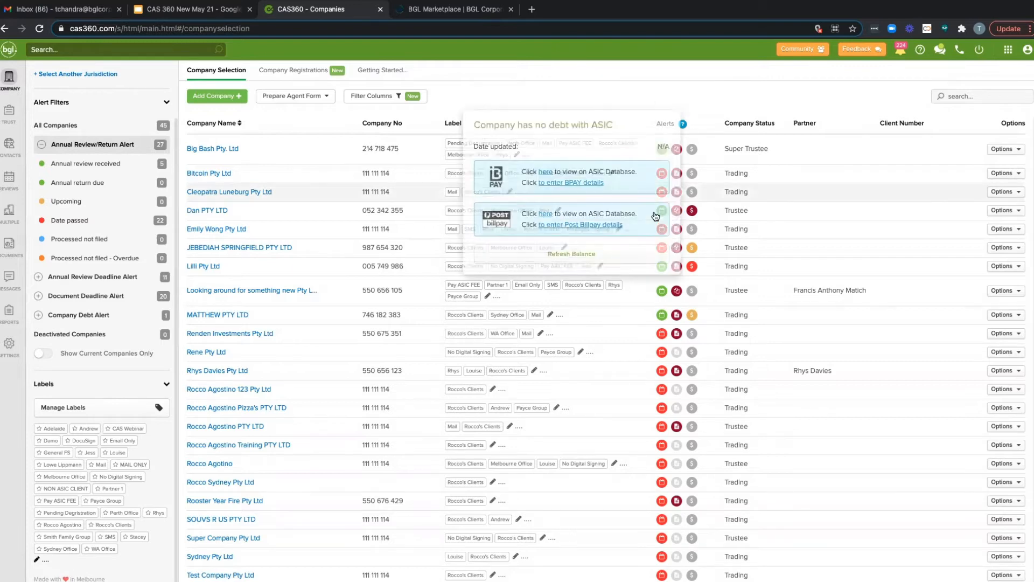
# Step: Examine the ASIC debt and payment details of Big Bash Pty. Ltd and Dan PTY LTD
pyautogui.moveTo(692, 149)
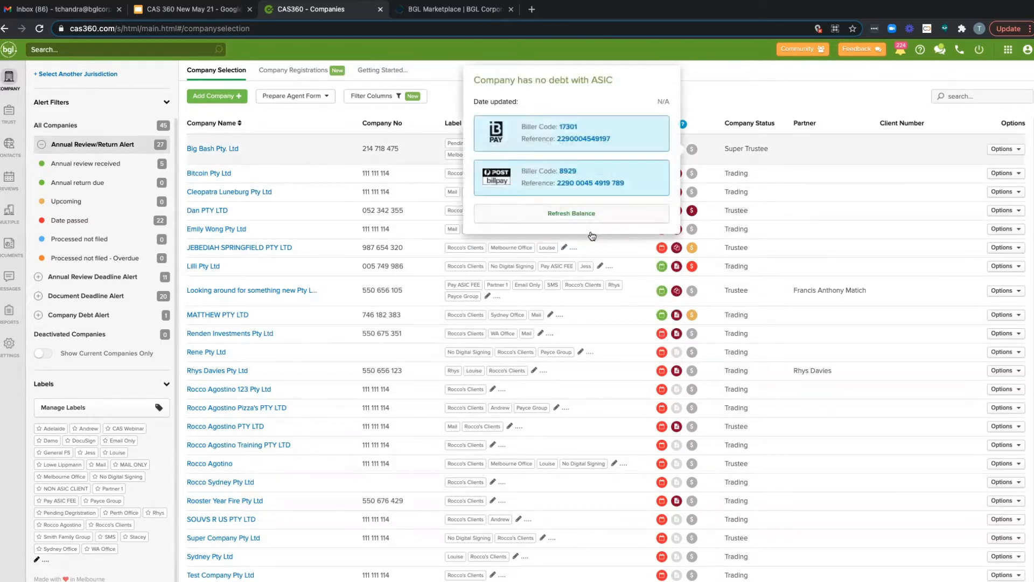
pyautogui.moveTo(692, 210)
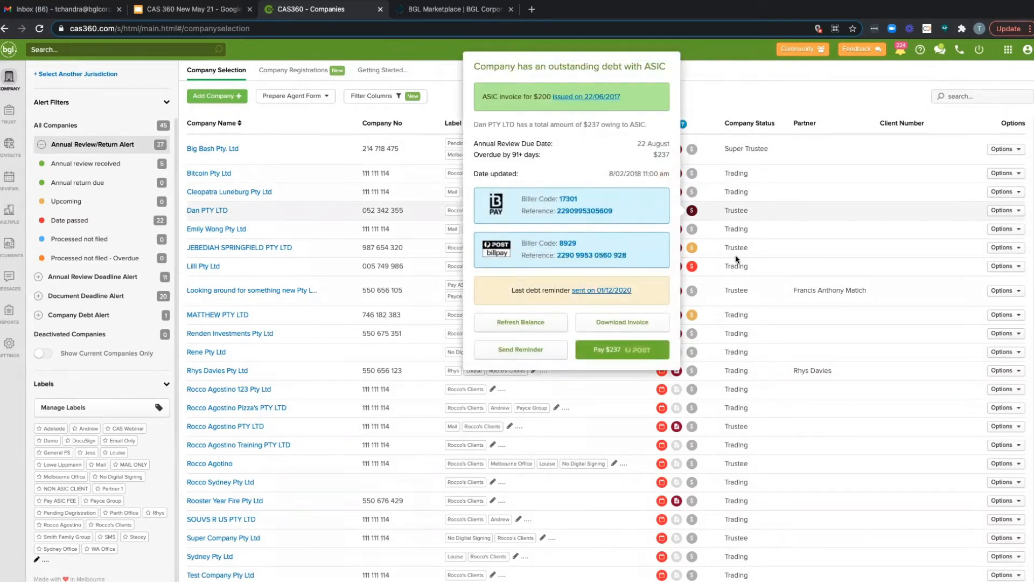
pyautogui.moveTo(662, 218)
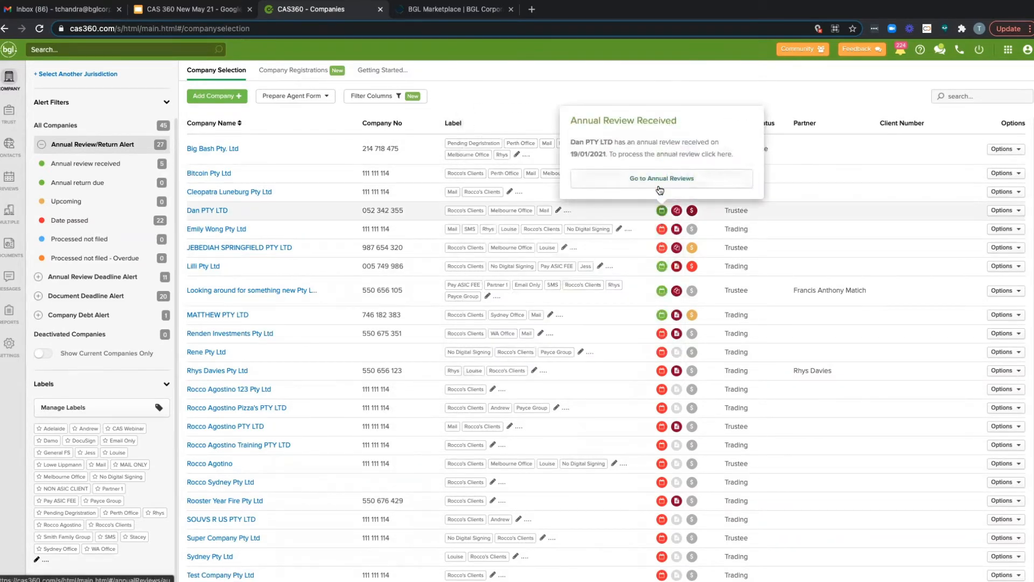
# Step: Review the member and share structure differences in Lilli Pty Ltd's annual review comparison report, then return to the annual reviews list
pyautogui.click(9, 178)
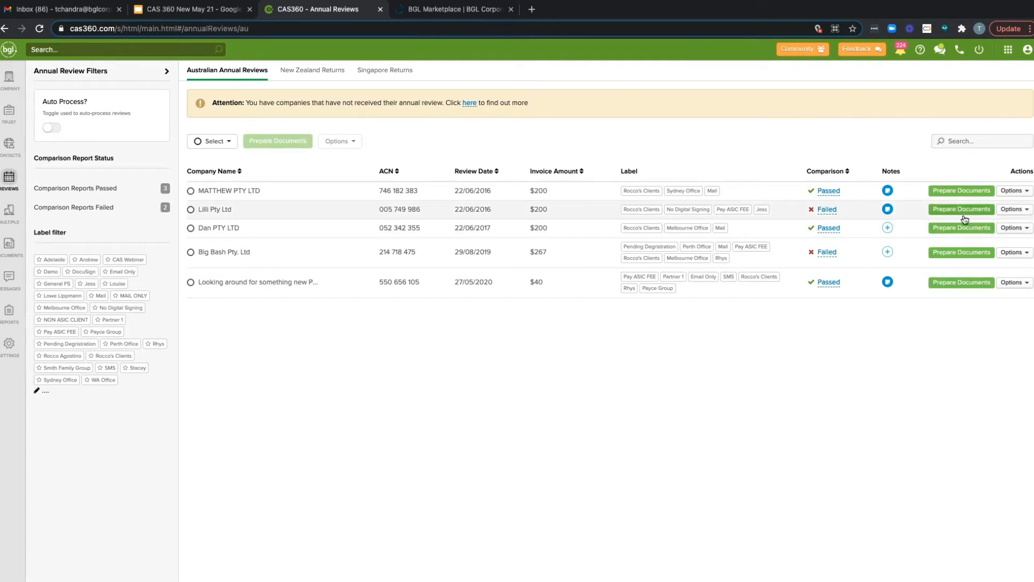
pyautogui.click(832, 213)
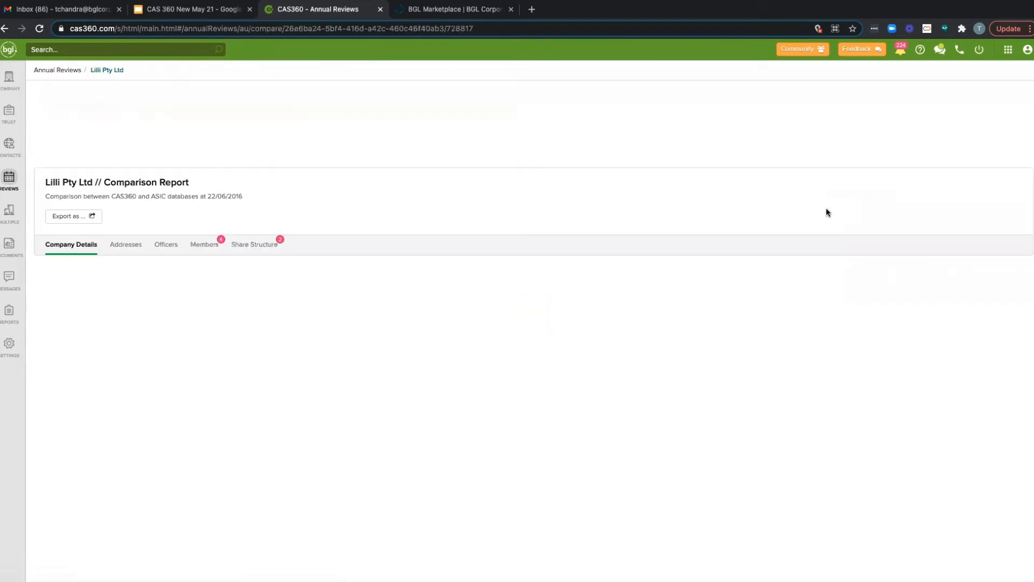
pyautogui.click(214, 251)
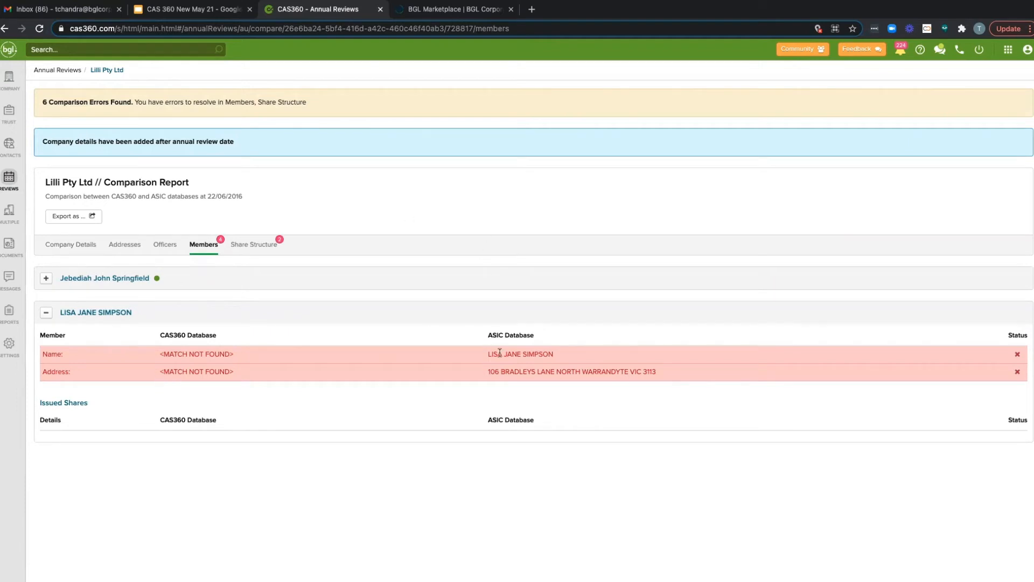
pyautogui.click(261, 246)
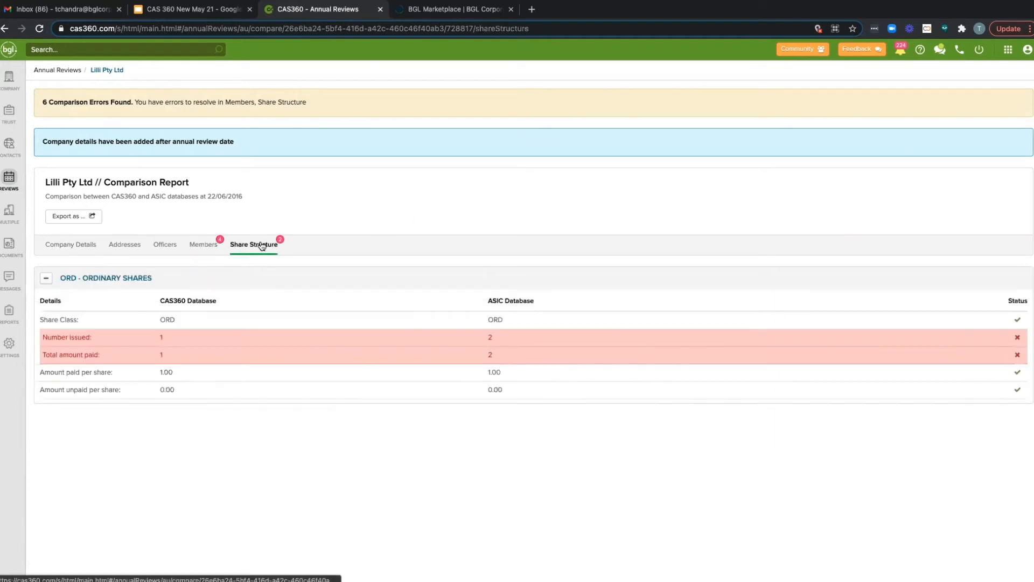
pyautogui.click(46, 69)
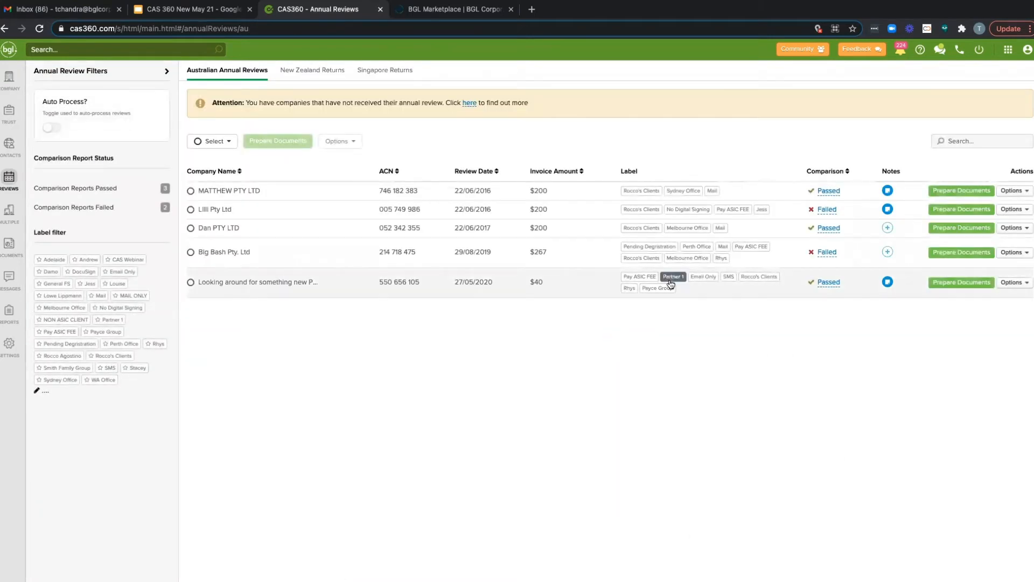
# Step: Prepare Dan PTY LTD's annual review documents with Annual Company Statement placed below ASIC Annual Statement and Cover Letter excluded
pyautogui.click(948, 229)
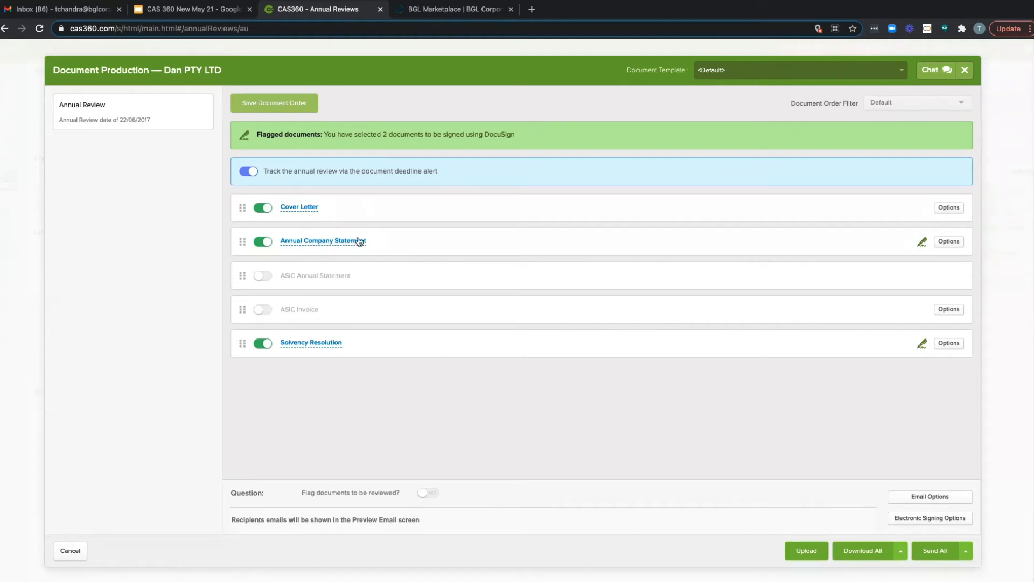
pyautogui.moveTo(392, 244); pyautogui.dragTo(384, 276)
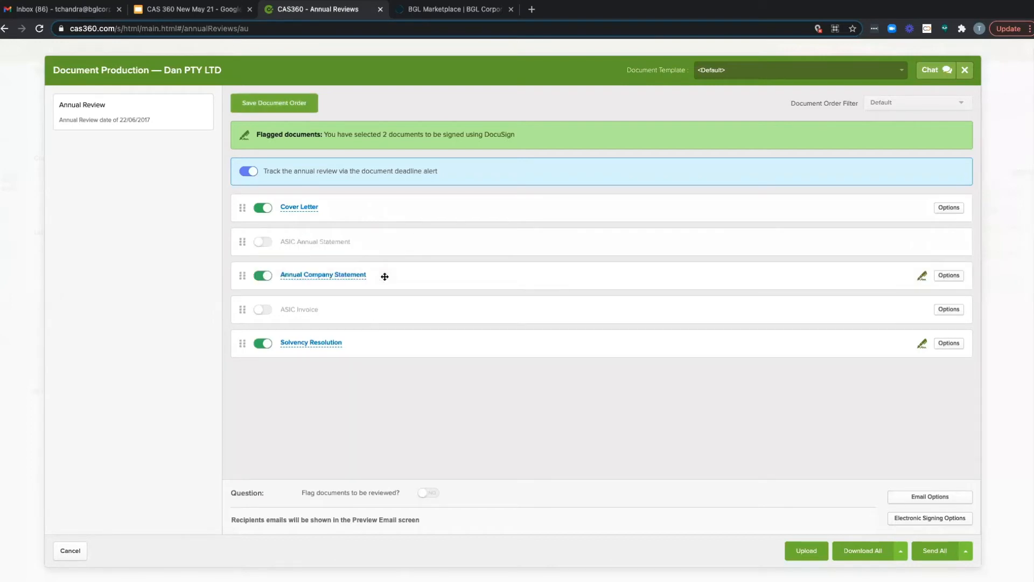
pyautogui.click(264, 209)
# Step: Check the Annual Company Statement's available templates, choose its form signatory, and save the document settings
pyautogui.click(958, 274)
pyautogui.click(845, 305)
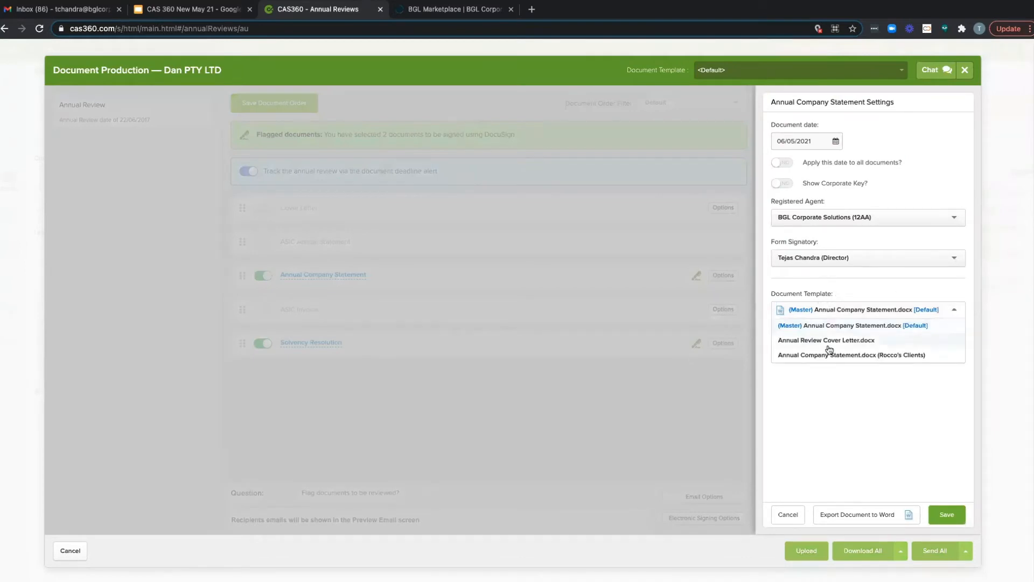
pyautogui.click(837, 292)
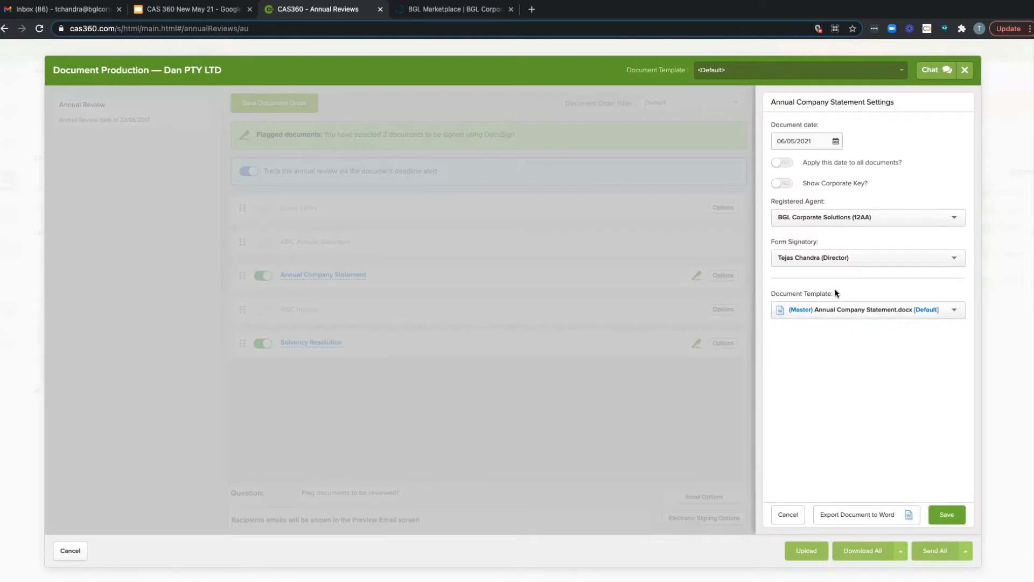
pyautogui.click(844, 266)
pyautogui.click(829, 274)
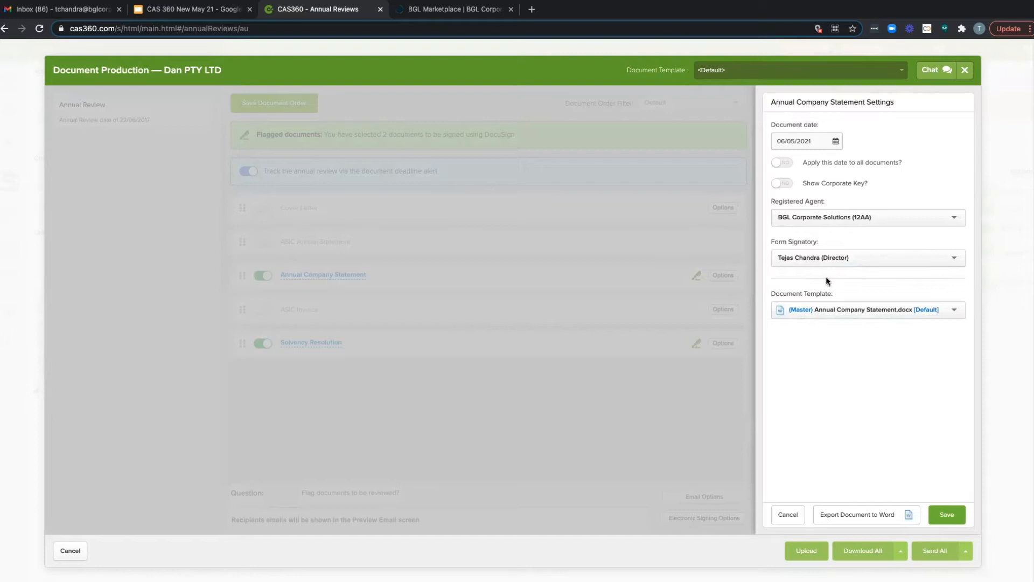
pyautogui.click(936, 515)
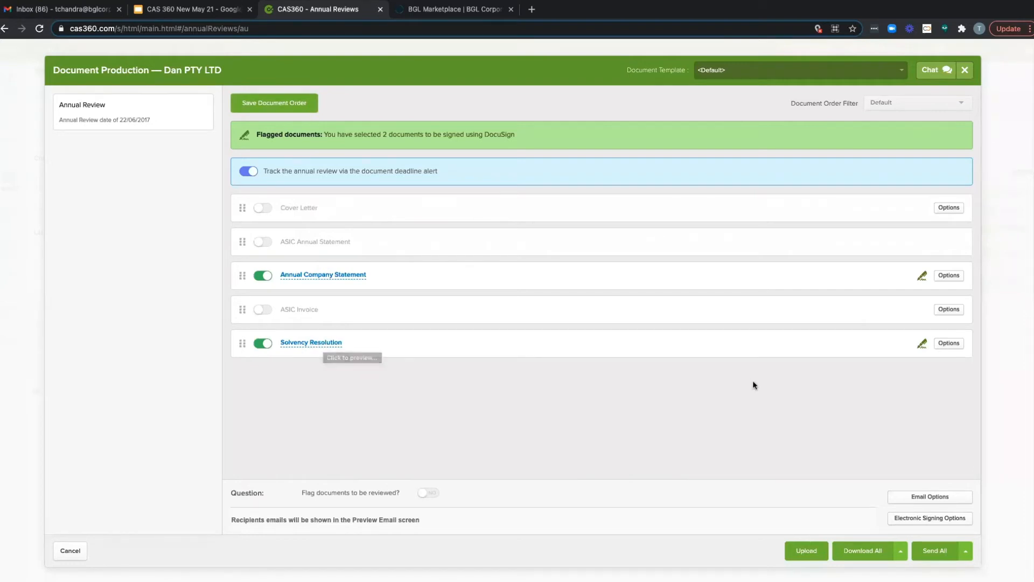
# Step: Flag the documents to be reviewed, check the selectable reviewer emails, and remove the review flag again
pyautogui.click(429, 493)
pyautogui.click(436, 493)
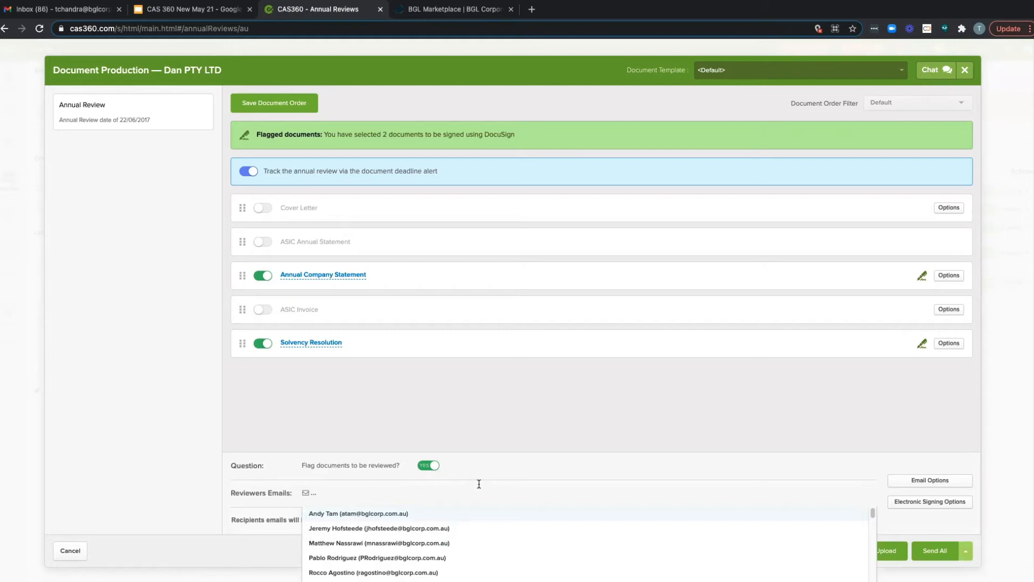
pyautogui.click(525, 461)
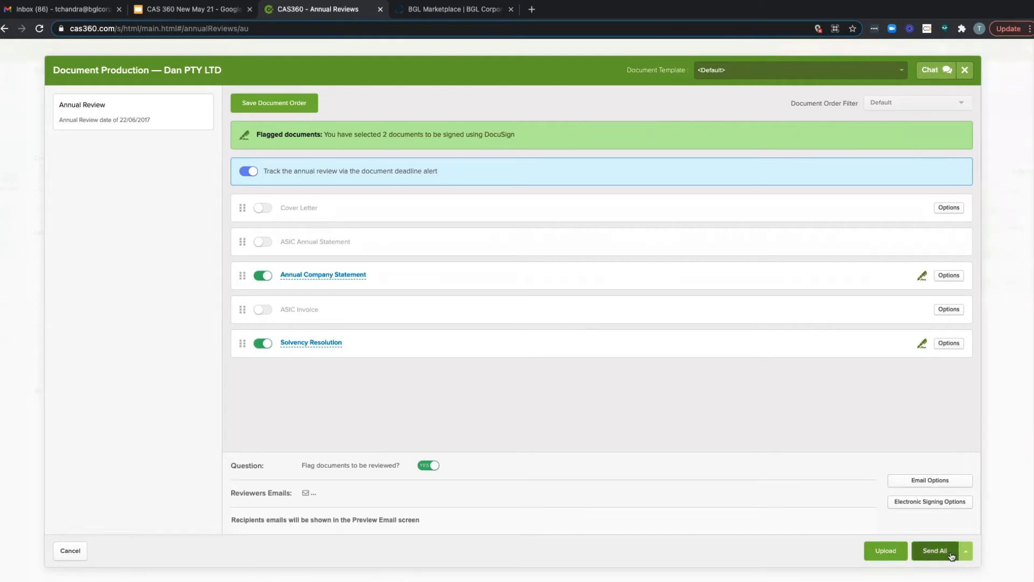
pyautogui.click(430, 466)
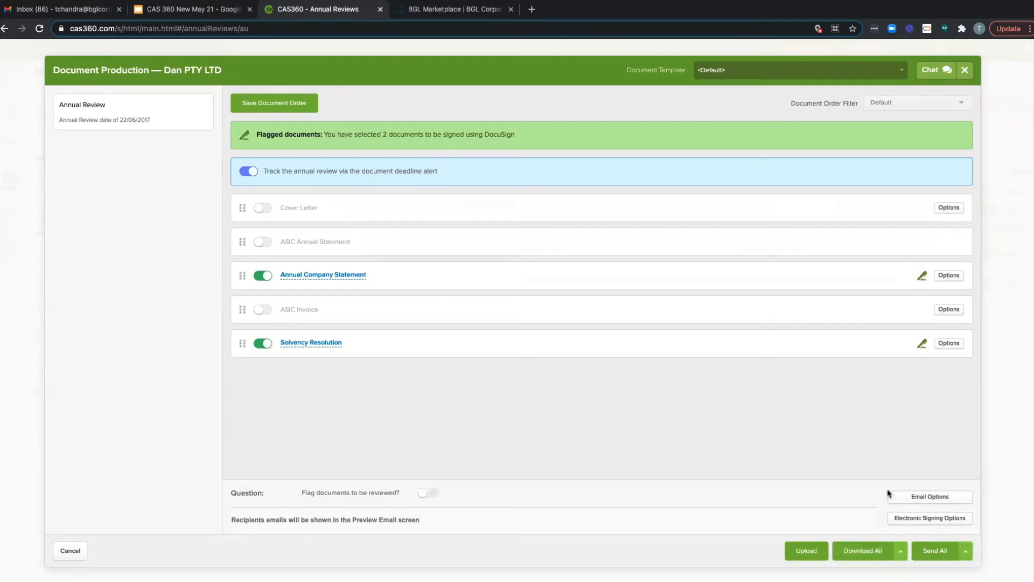
# Step: Choose to send all documents with automatic document reminders set up, and read through the annual review email preview
pyautogui.click(965, 552)
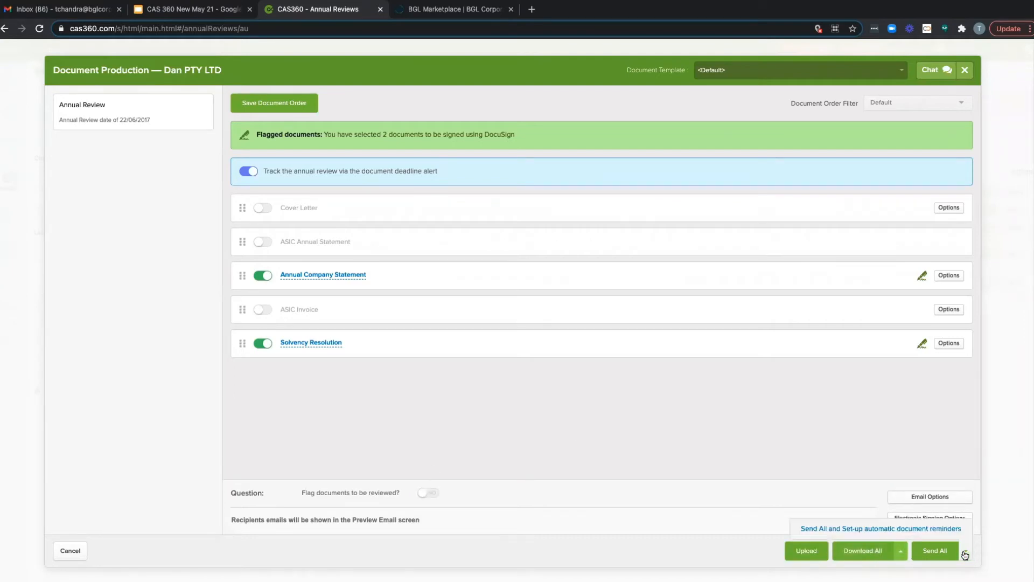
pyautogui.click(831, 529)
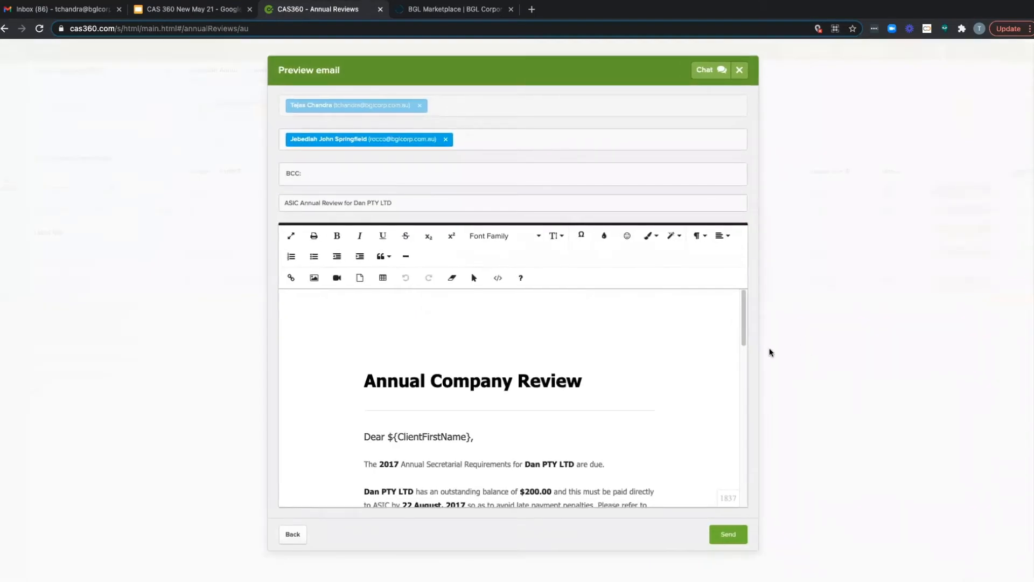
pyautogui.scroll(-2, 554, 437)
pyautogui.scroll(-1, 554, 436)
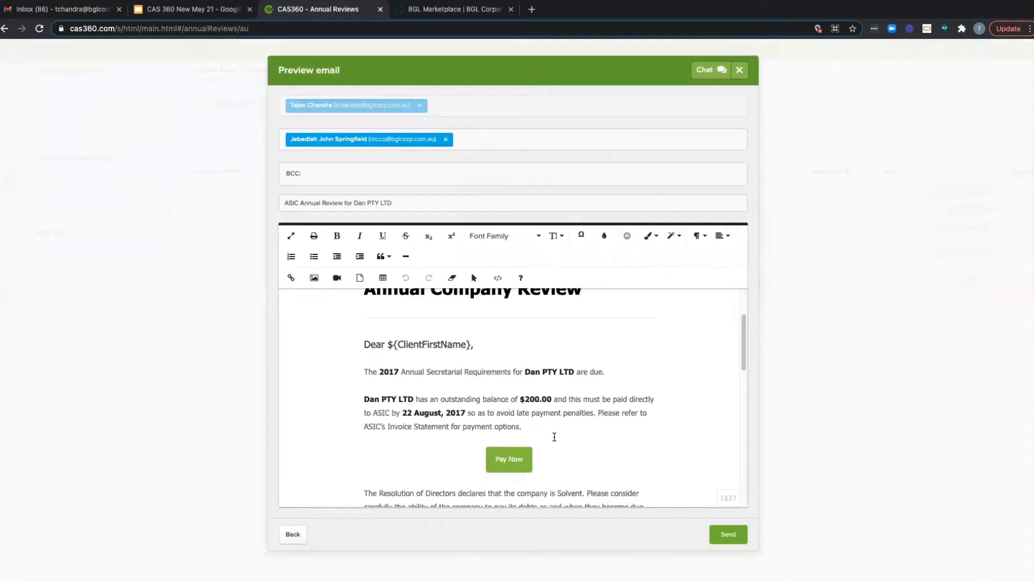
pyautogui.scroll(-2, 554, 436)
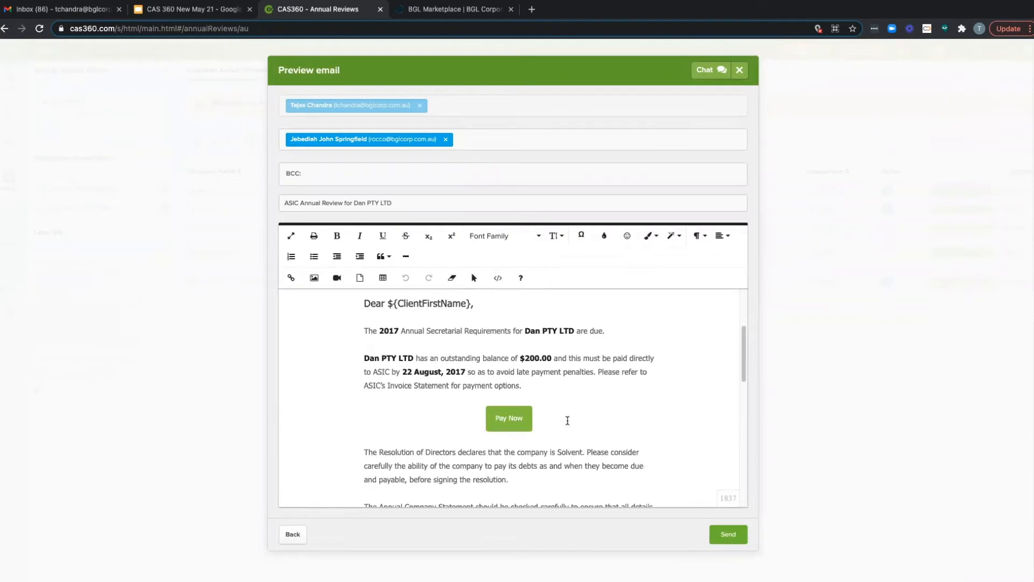
pyautogui.scroll(-5, 567, 420)
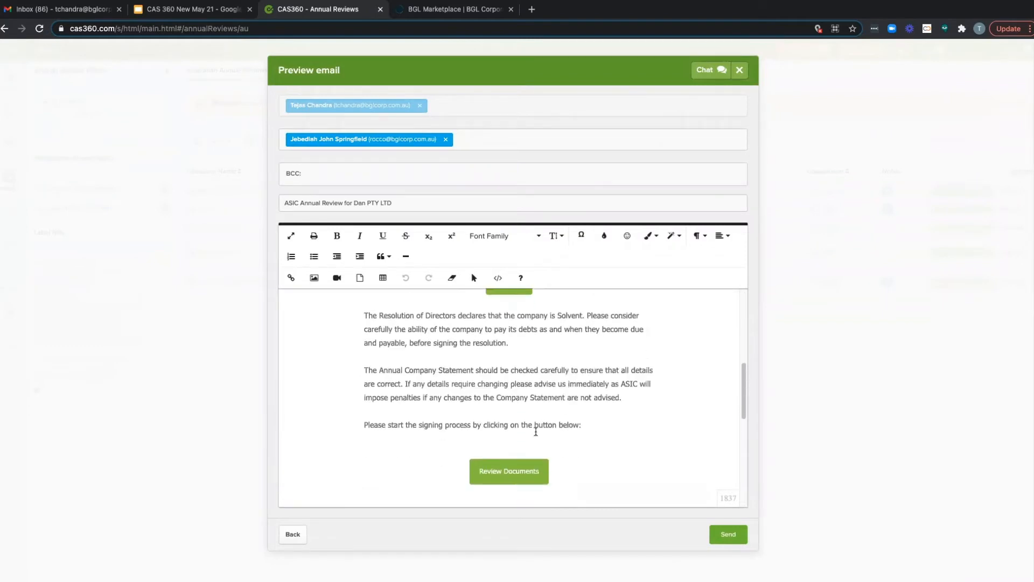
# Step: Add "Very Important." after the sentence about ASIC's Invoice Statement payment options in the email body
pyautogui.scroll(1, 561, 389)
pyautogui.scroll(4, 561, 390)
pyautogui.click(552, 354)
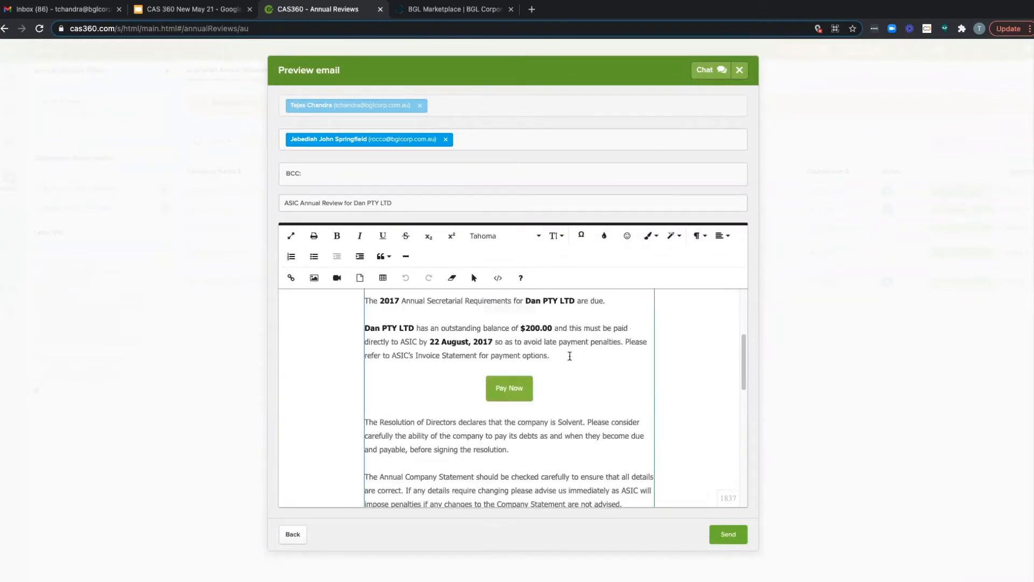
pyautogui.write('Very Important.')
pyautogui.scroll(3, 594, 406)
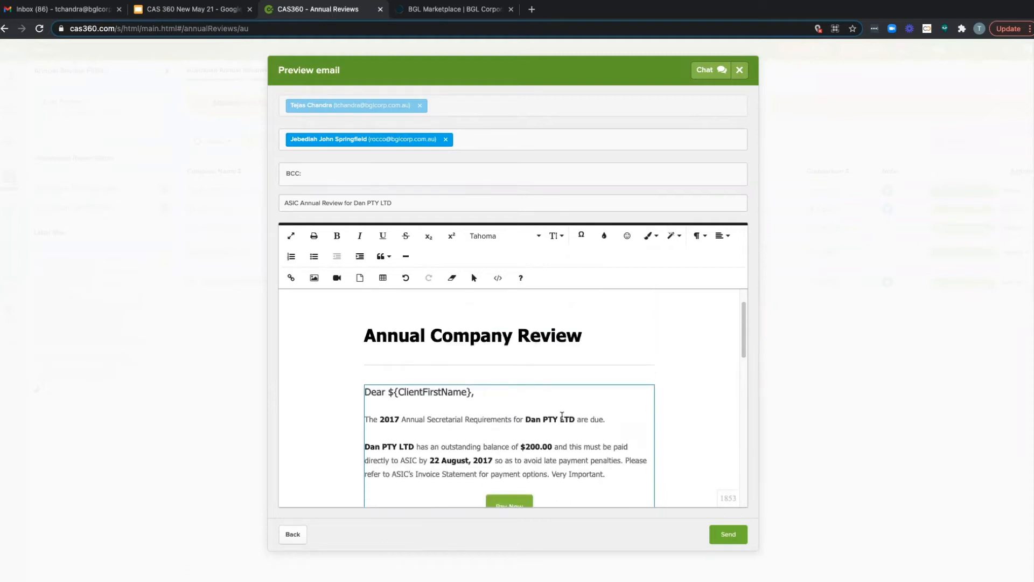
# Step: Remove the CC recipient, check the rest of the email, and send it
pyautogui.click(447, 141)
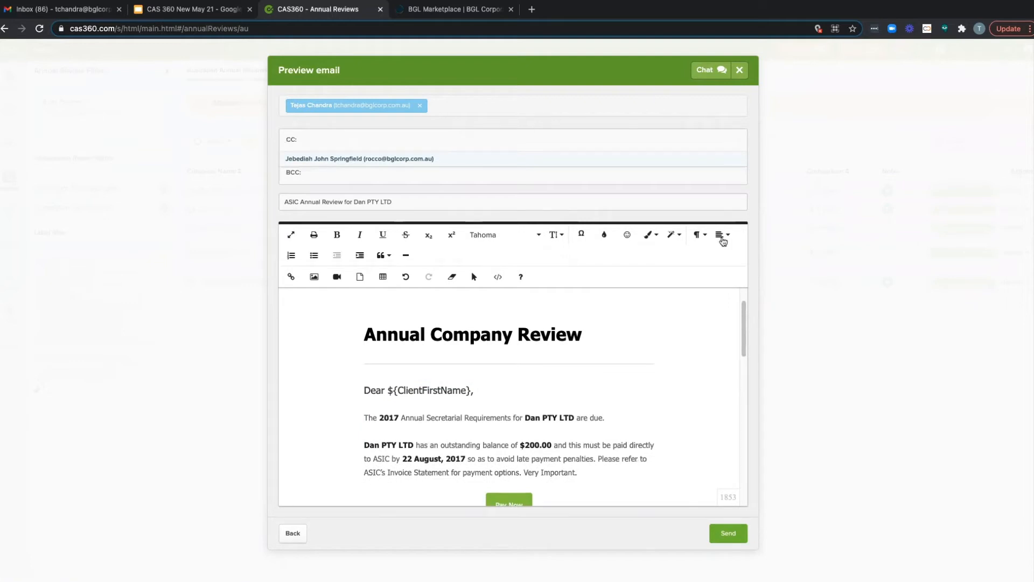
pyautogui.scroll(-3, 676, 377)
pyautogui.scroll(-6, 676, 377)
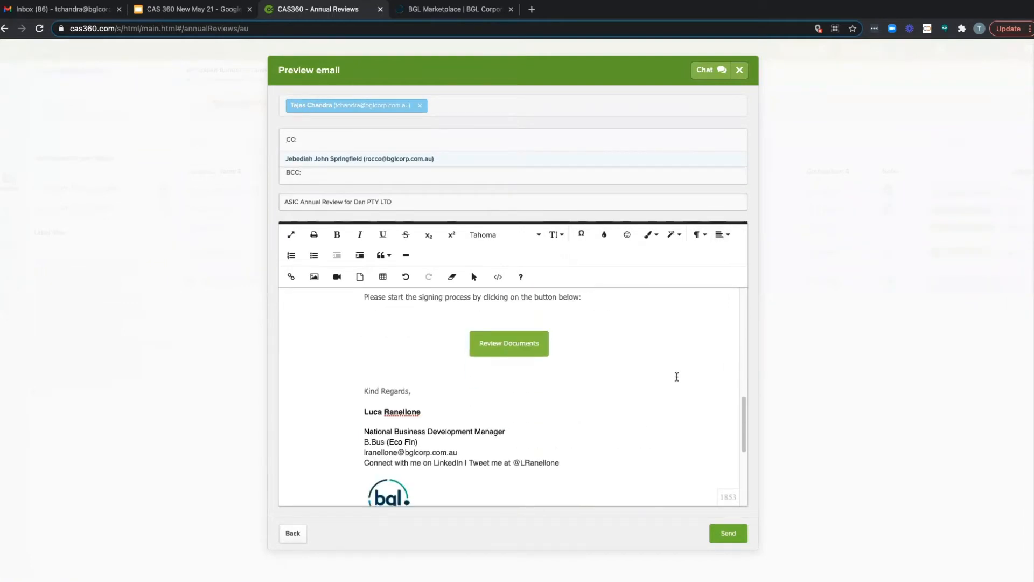
pyautogui.scroll(10, 677, 378)
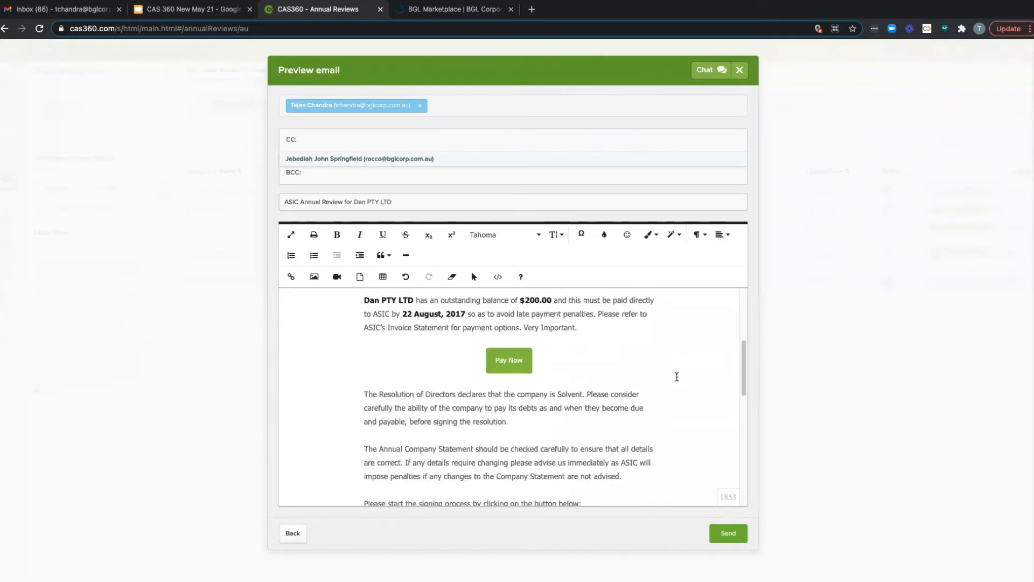
pyautogui.click(736, 541)
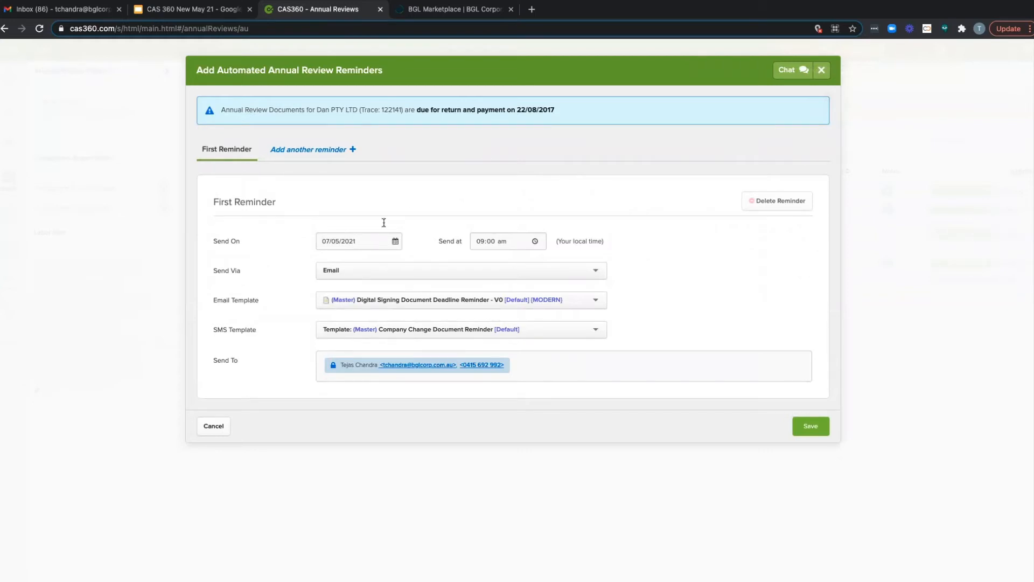
# Step: Add a second and a third annual review reminder, then delete both
pyautogui.click(319, 150)
pyautogui.click(411, 149)
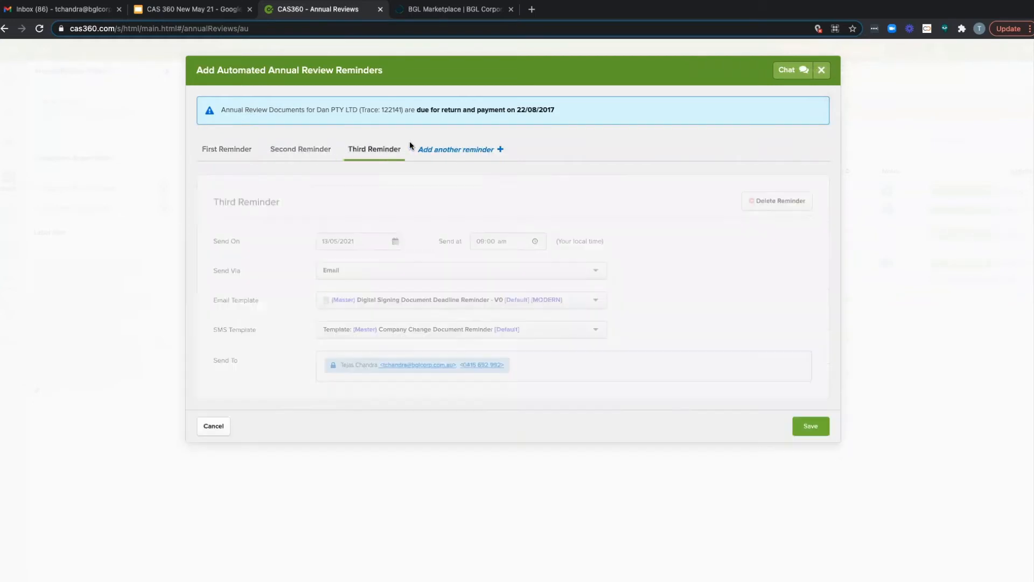
pyautogui.click(768, 202)
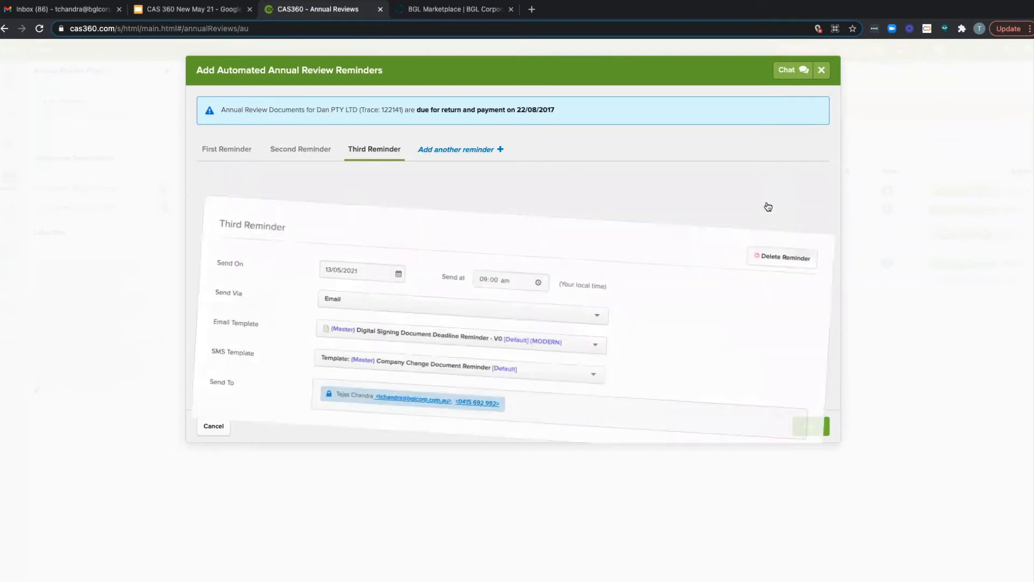
pyautogui.click(780, 201)
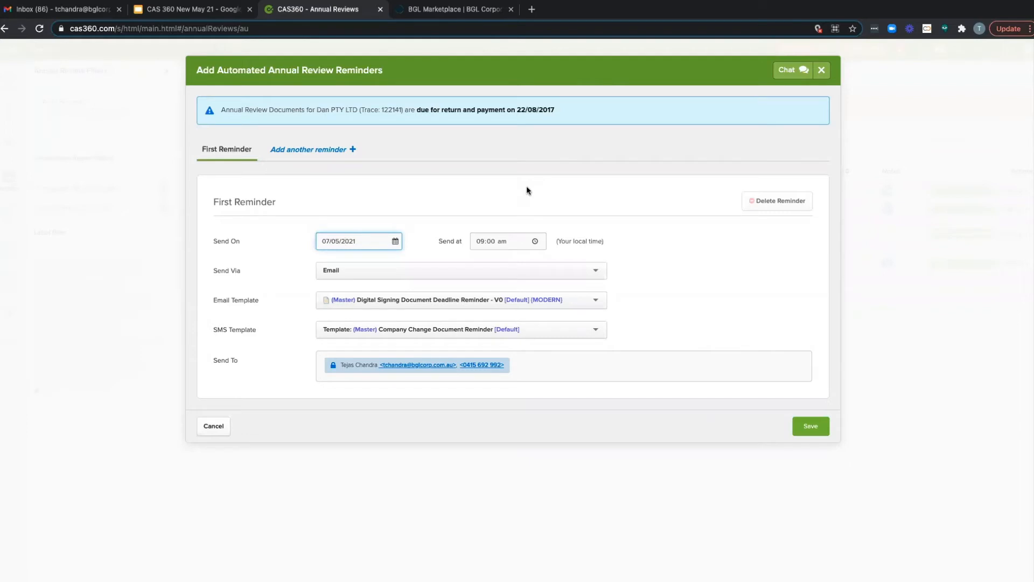
# Step: Check the first reminder's SMS template, email template and delivery method options, then save it with delivery by Email
pyautogui.click(671, 293)
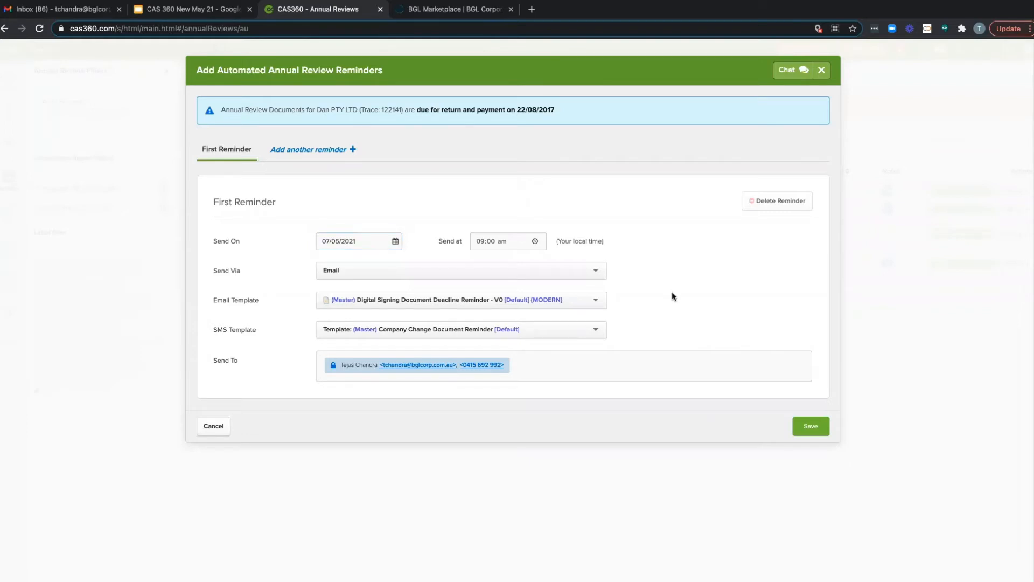
pyautogui.click(572, 329)
pyautogui.click(633, 308)
pyautogui.click(558, 300)
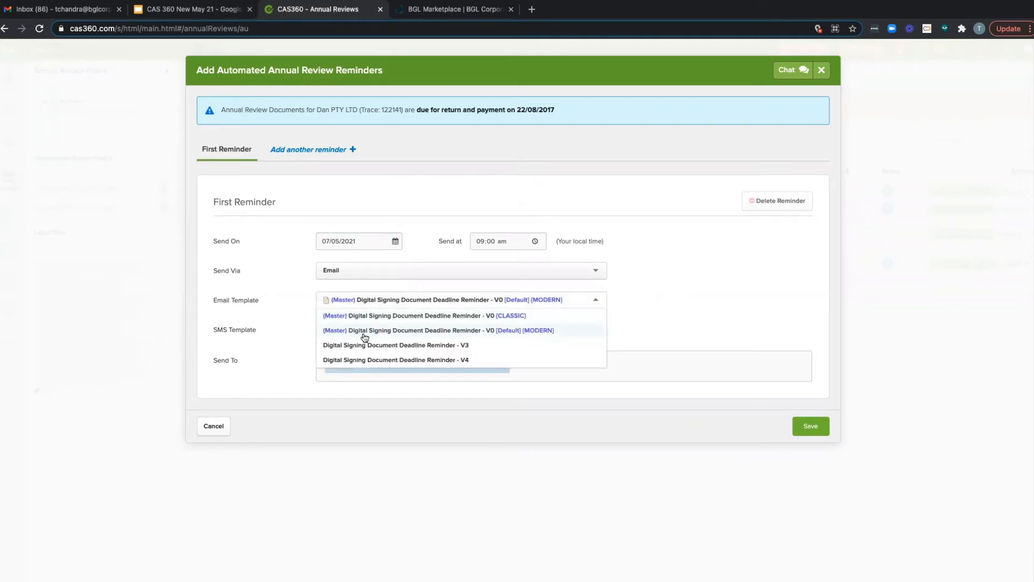
pyautogui.click(278, 343)
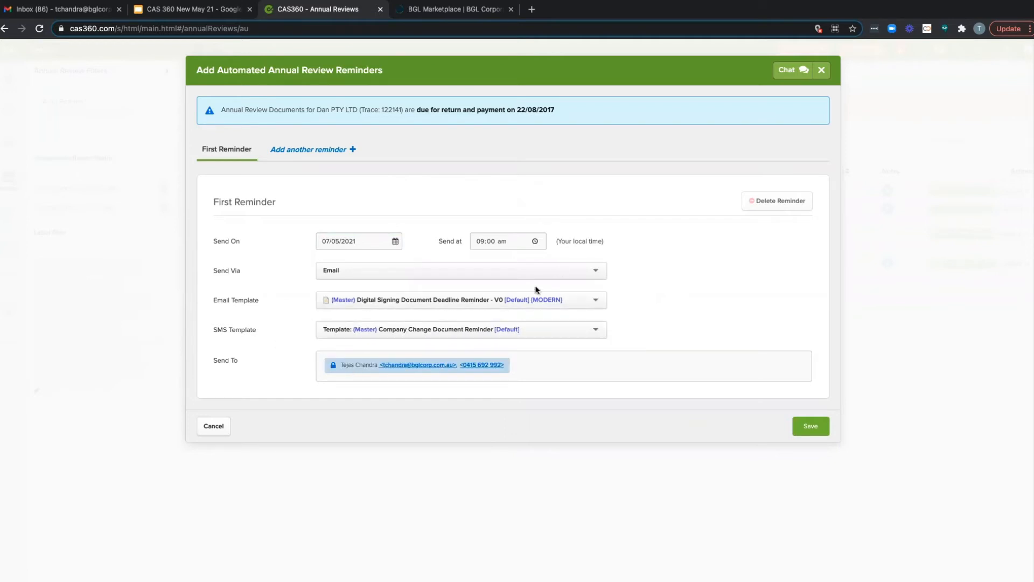
pyautogui.click(522, 269)
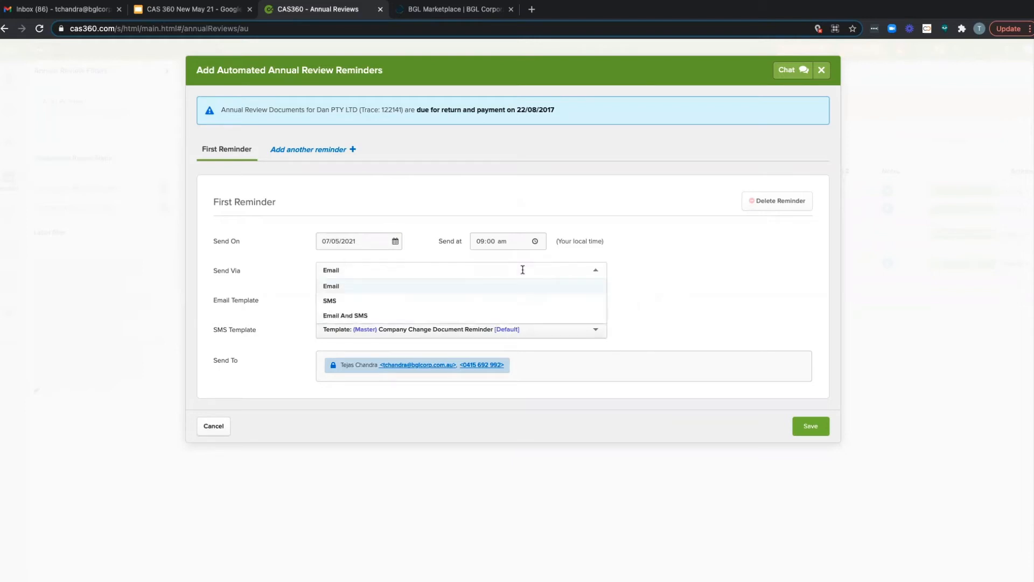
pyautogui.click(703, 298)
pyautogui.click(799, 427)
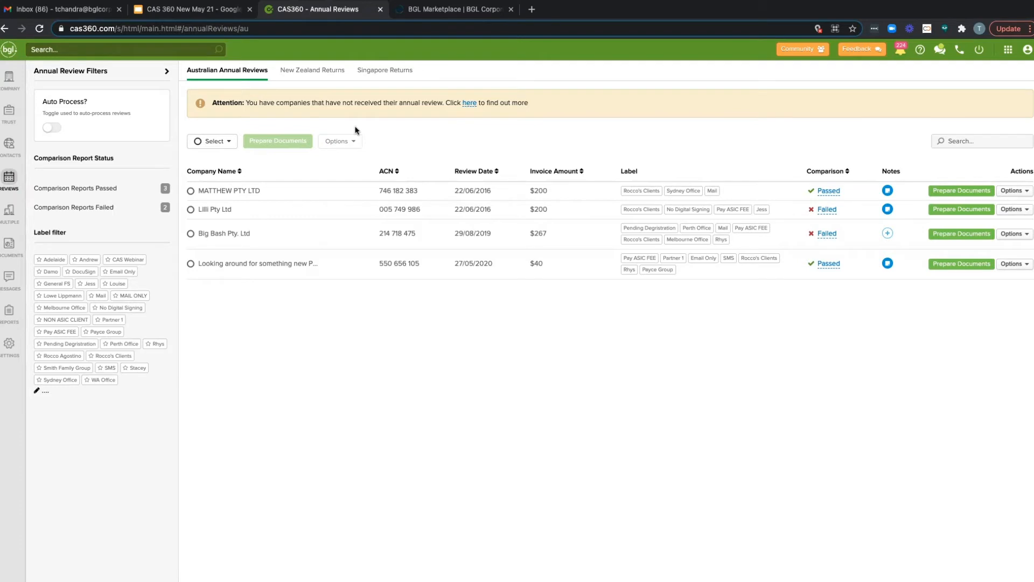
# Step: Switch to Gmail, open the "ASIC Annual Review for Dan PTY LTD" email and read its contents
pyautogui.click(102, 18)
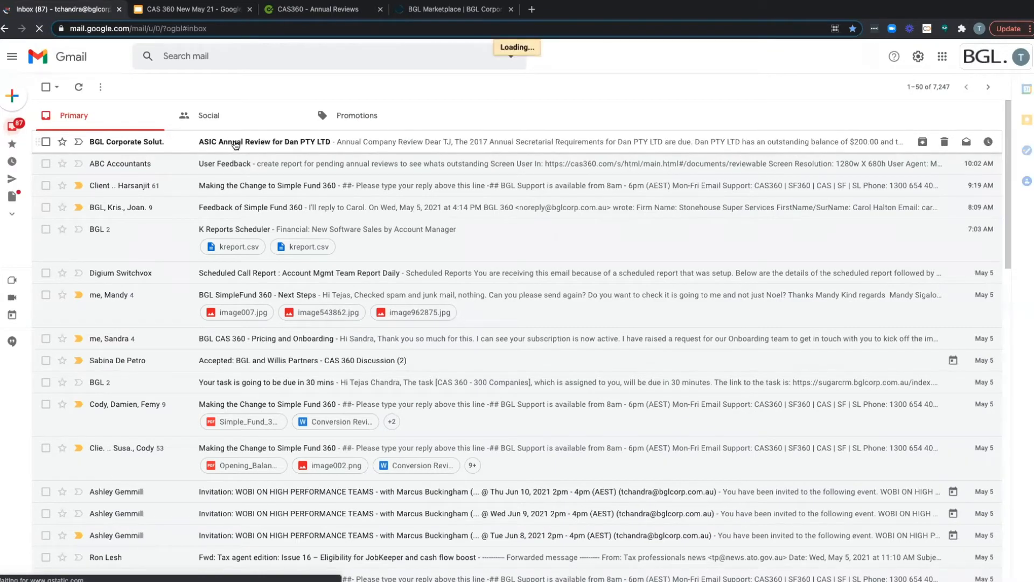
pyautogui.click(273, 144)
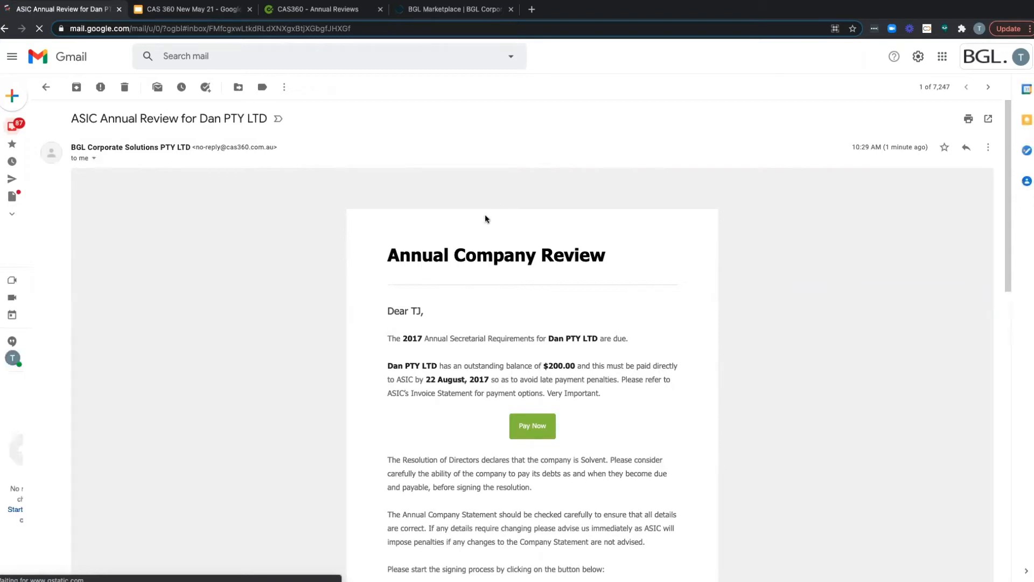
pyautogui.scroll(-2, 745, 287)
pyautogui.scroll(-3, 745, 288)
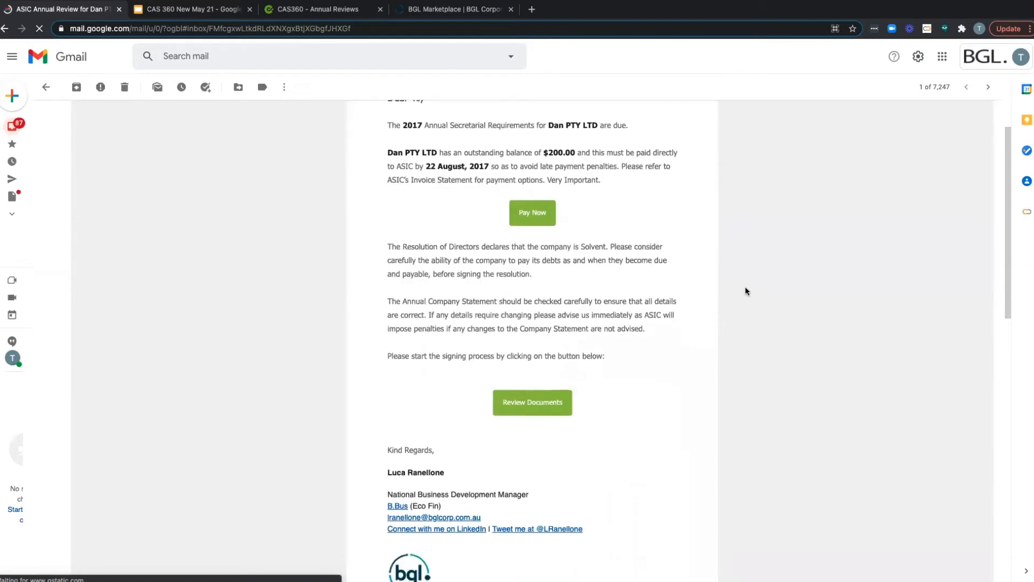
pyautogui.scroll(1, 612, 270)
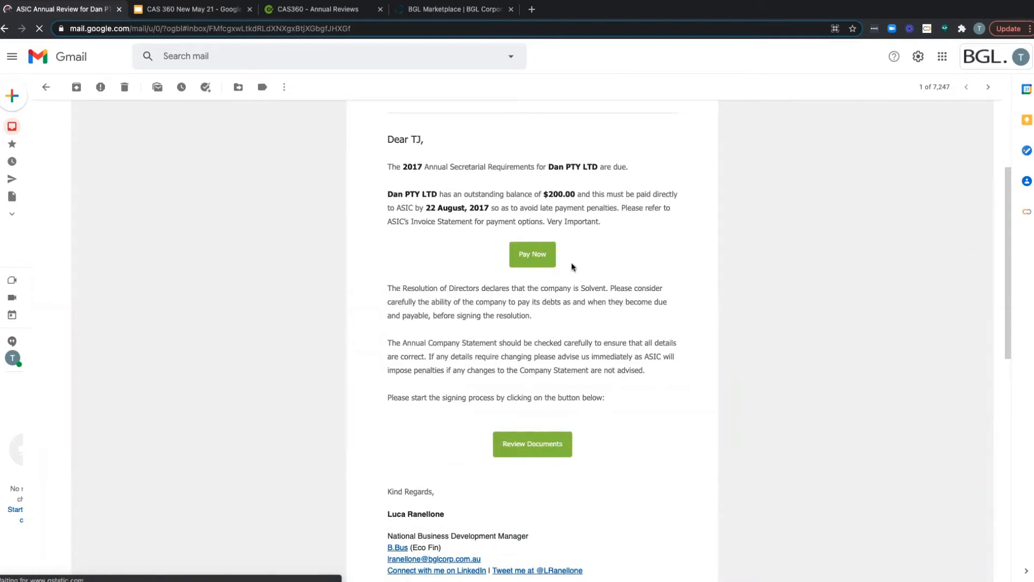
# Step: Open the email's Pay Now payment page, look over its Post Billpay form, and close it
pyautogui.click(534, 256)
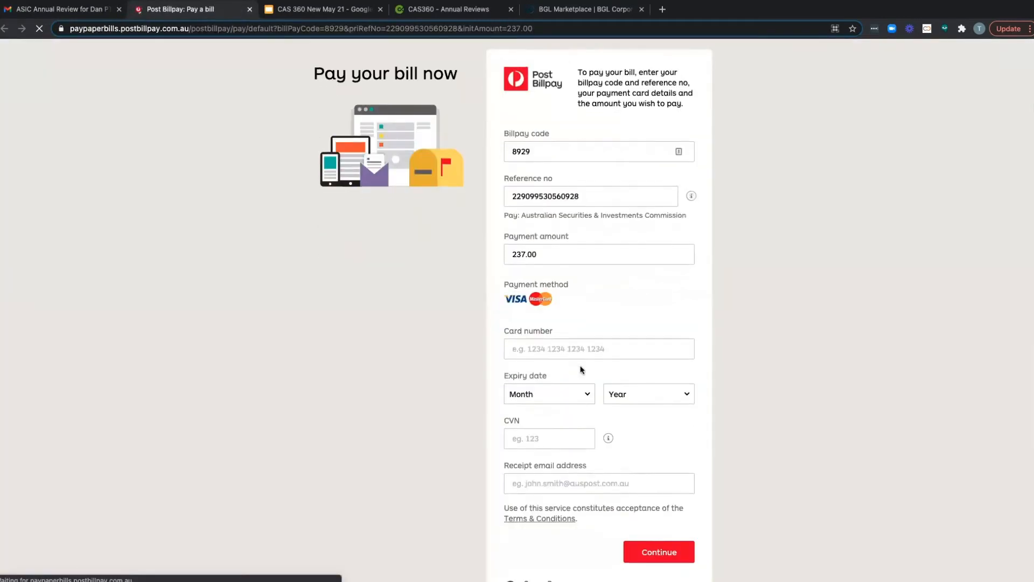
pyautogui.scroll(-3, 582, 370)
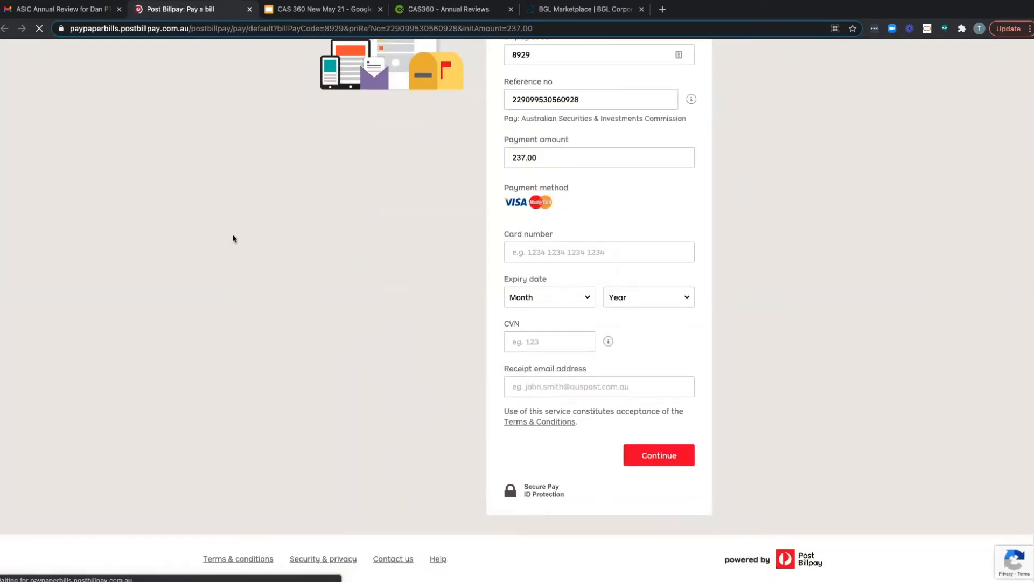
pyautogui.click(249, 9)
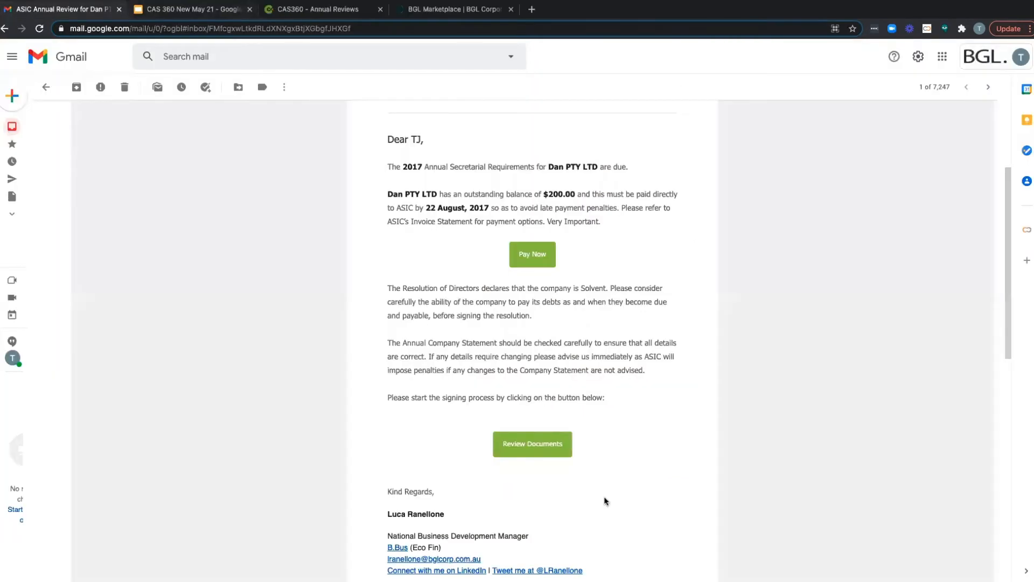
# Step: Open the documents for review in DocuSign from the email and agree to use electronic records and signatures
pyautogui.click(555, 447)
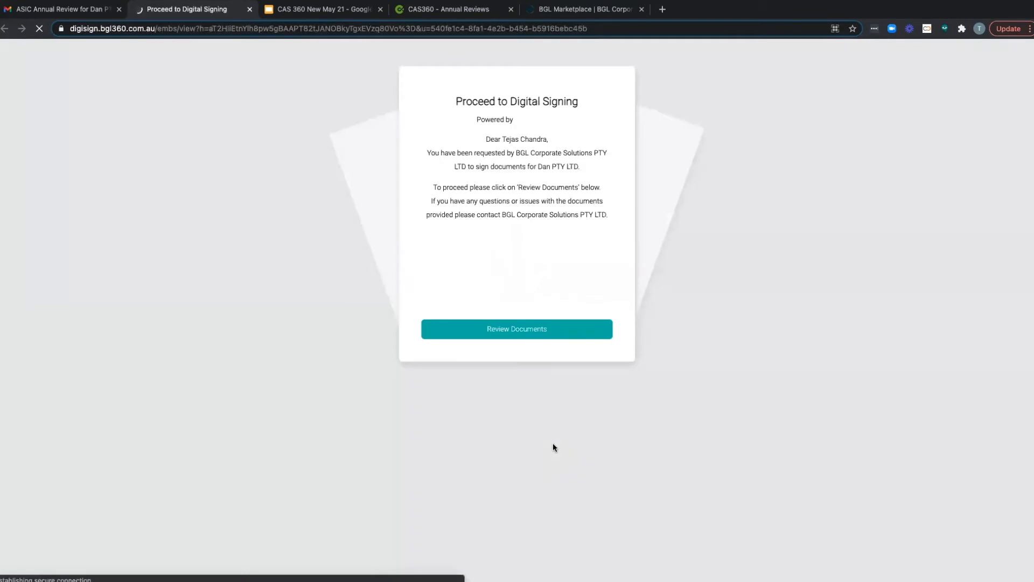
pyautogui.click(523, 337)
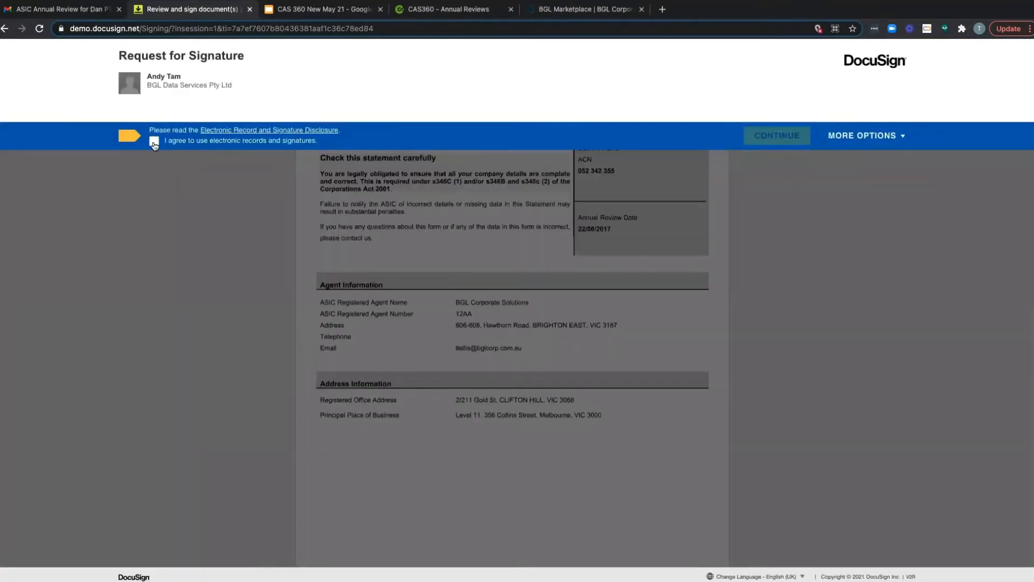
pyautogui.click(154, 140)
pyautogui.click(776, 138)
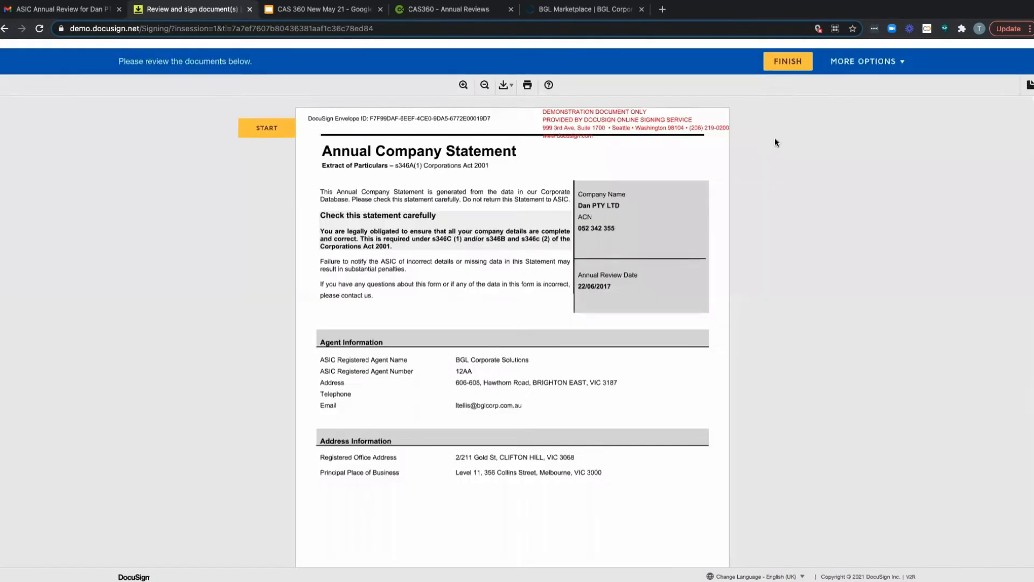
# Step: Go to the first signature field in the Dan PTY LTD documents, draw a handwritten signature, and adopt it to sign
pyautogui.click(251, 123)
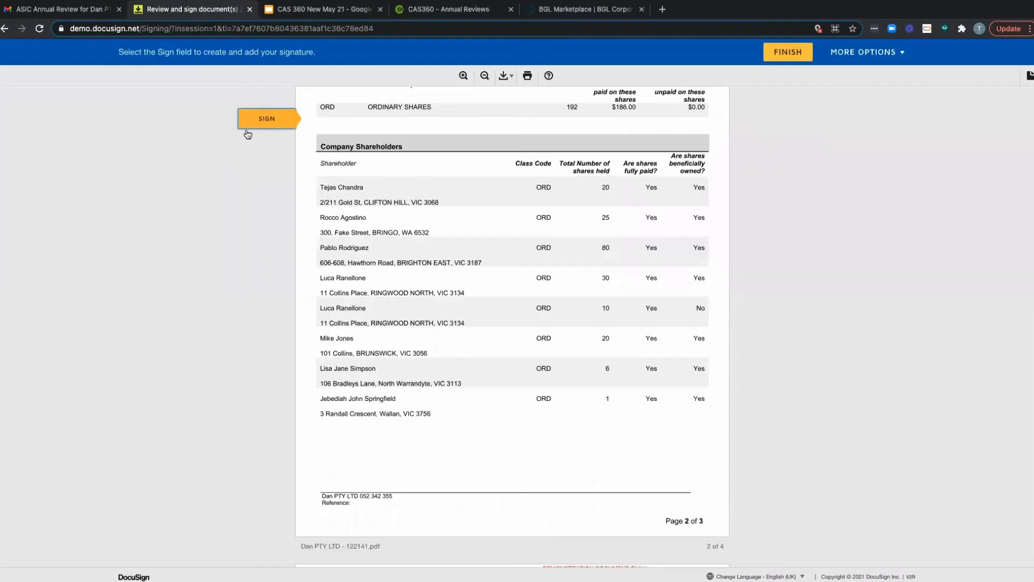
pyautogui.click(481, 330)
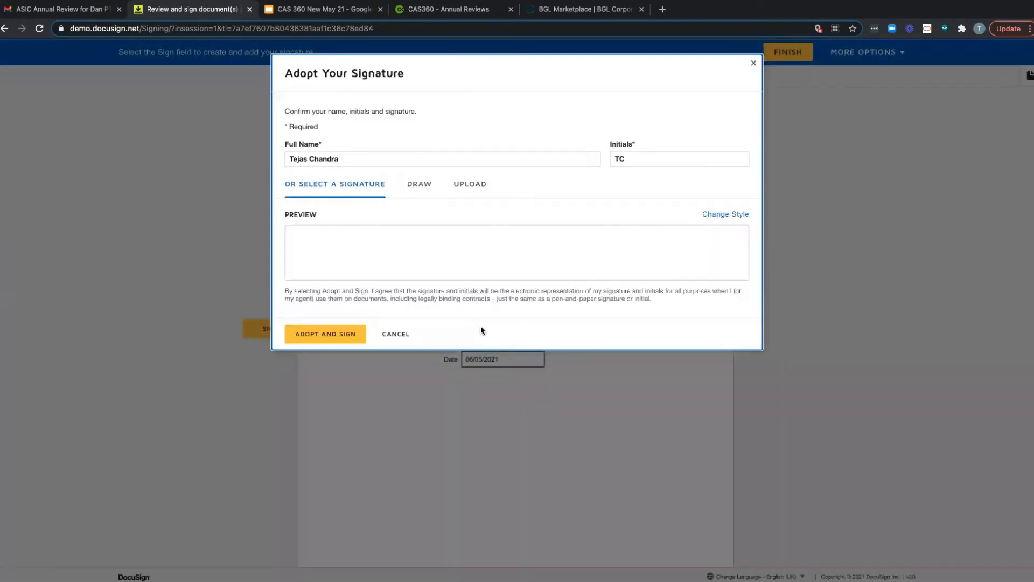
pyautogui.click(417, 189)
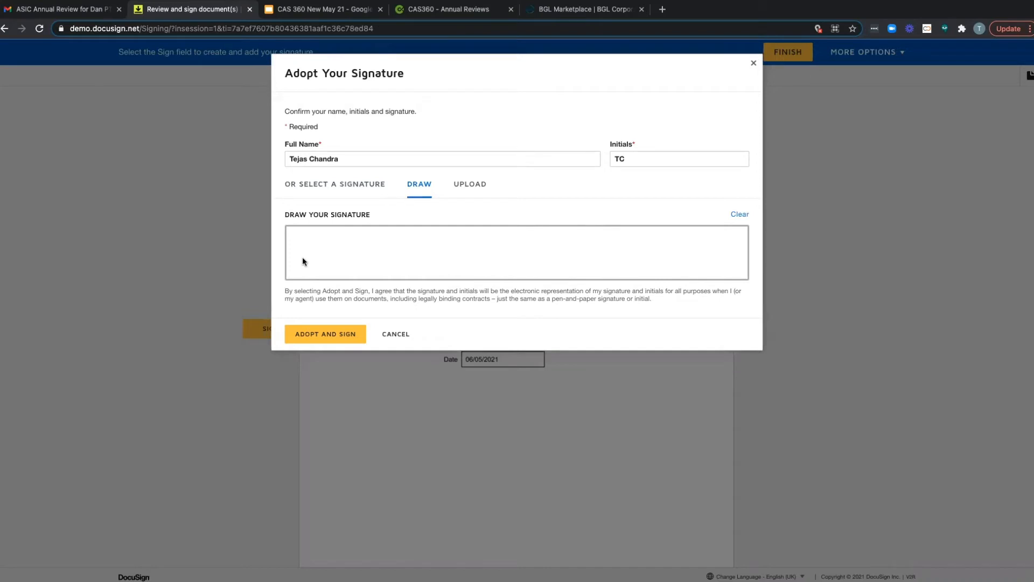
pyautogui.moveTo(310, 257); pyautogui.dragTo(338, 264)
pyautogui.moveTo(367, 230)
pyautogui.mouseDown()
pyautogui.moveTo(386, 266)
pyautogui.moveTo(397, 259)
pyautogui.moveTo(376, 239)
pyautogui.moveTo(429, 255)
pyautogui.mouseUp()
pyautogui.click(329, 337)
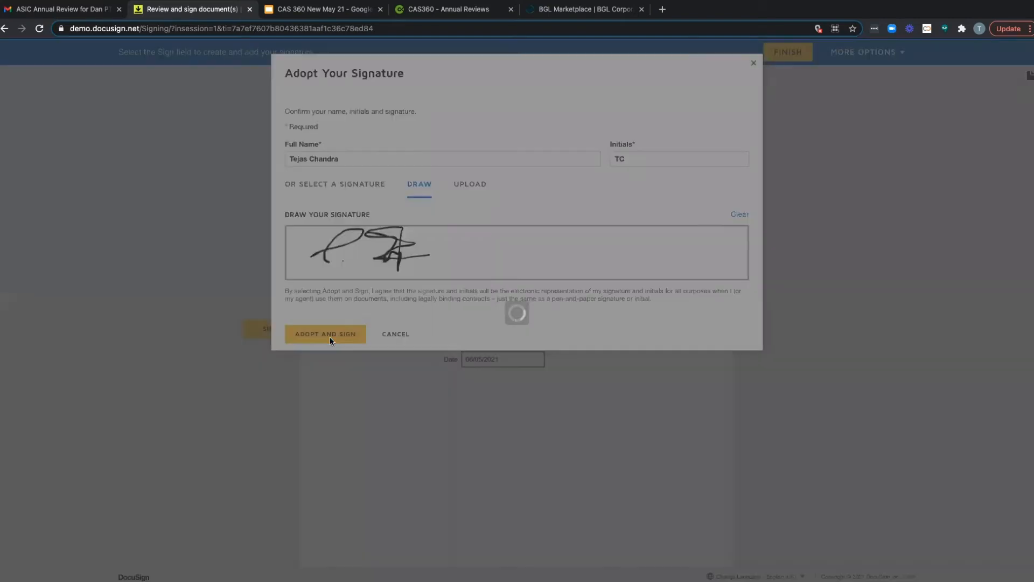
# Step: Apply the adopted signature to the remaining signature field and finish signing the documents
pyautogui.scroll(6, 549, 333)
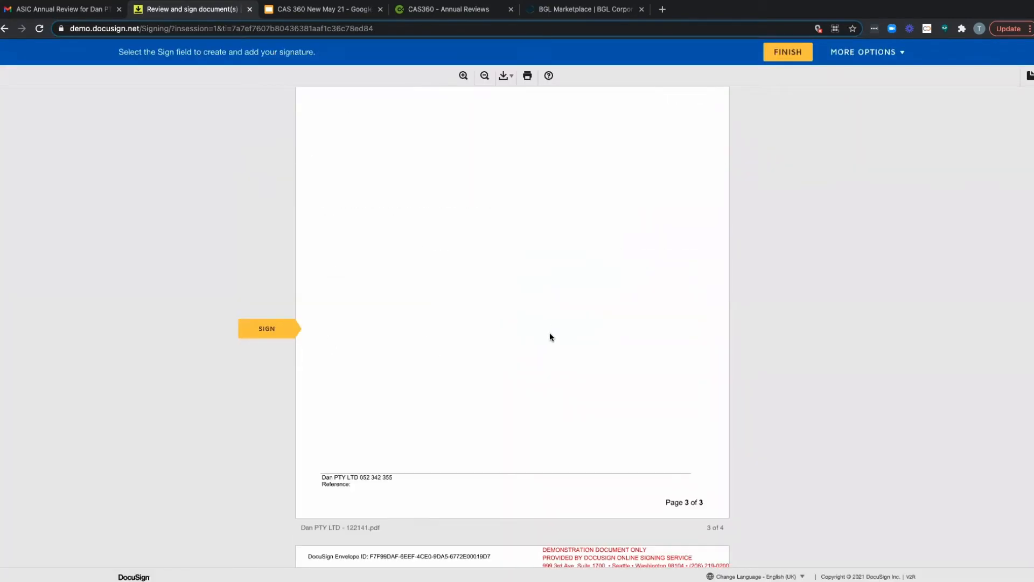
pyautogui.click(463, 331)
pyautogui.scroll(-5, 620, 371)
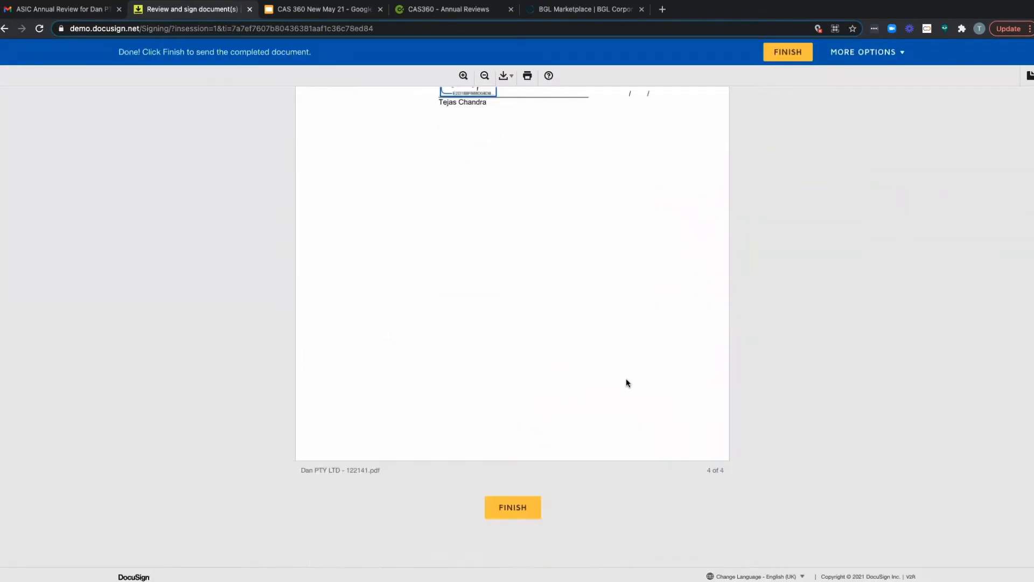
pyautogui.click(511, 506)
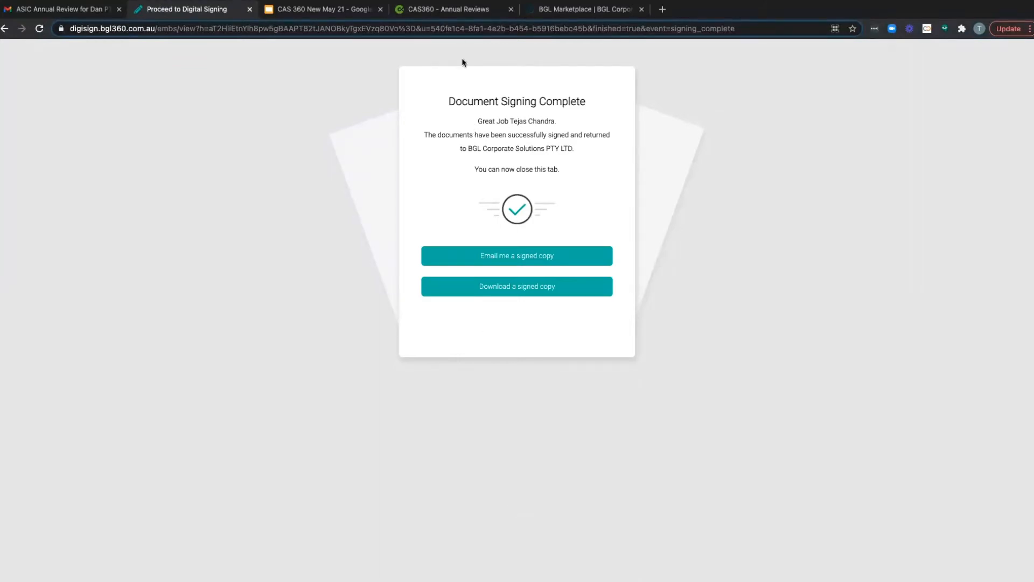
# Step: Switch to CAS 360 and check the notifications for the Dan PTY LTD signing entry
pyautogui.click(452, 11)
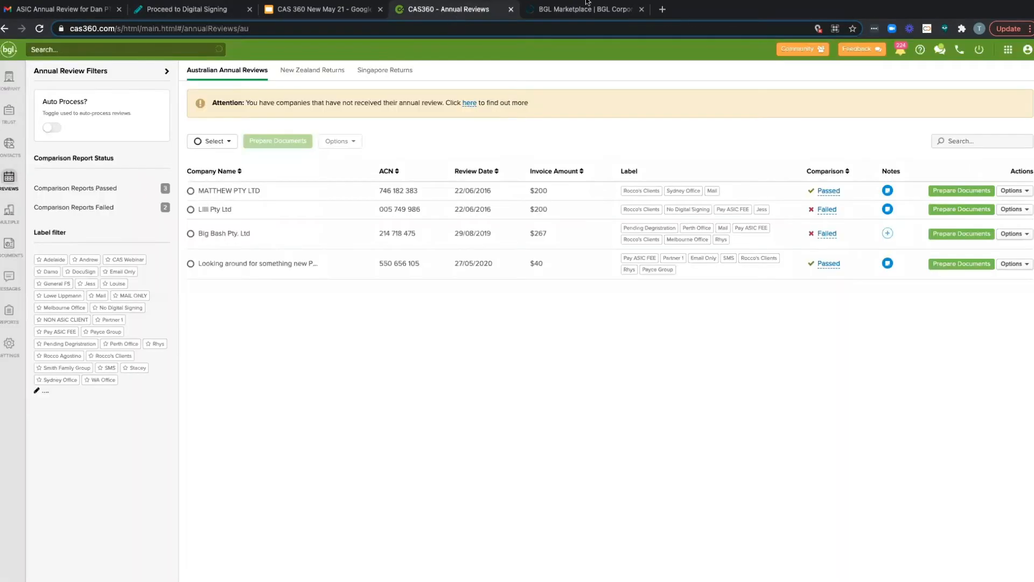
pyautogui.click(900, 49)
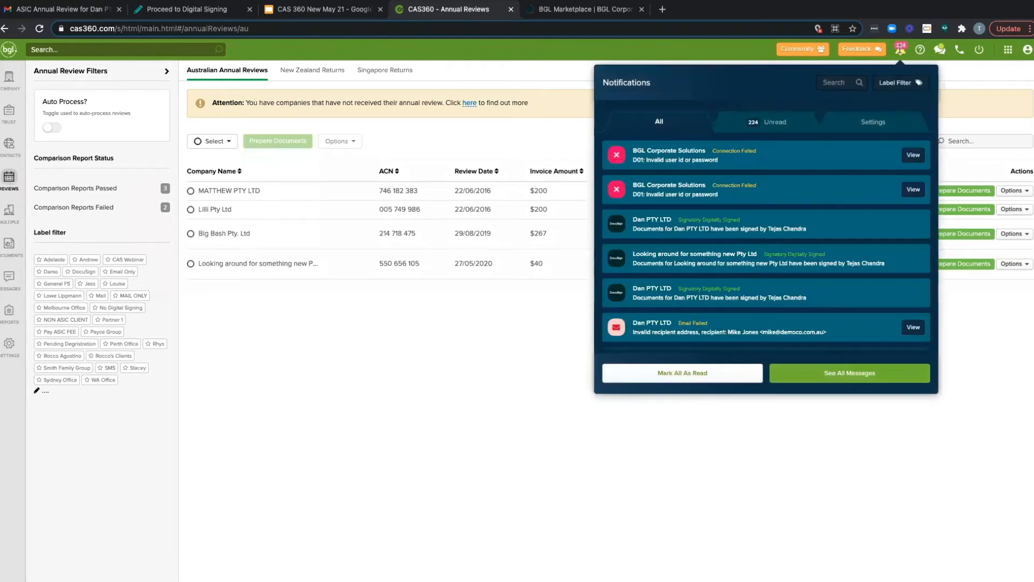
pyautogui.click(901, 49)
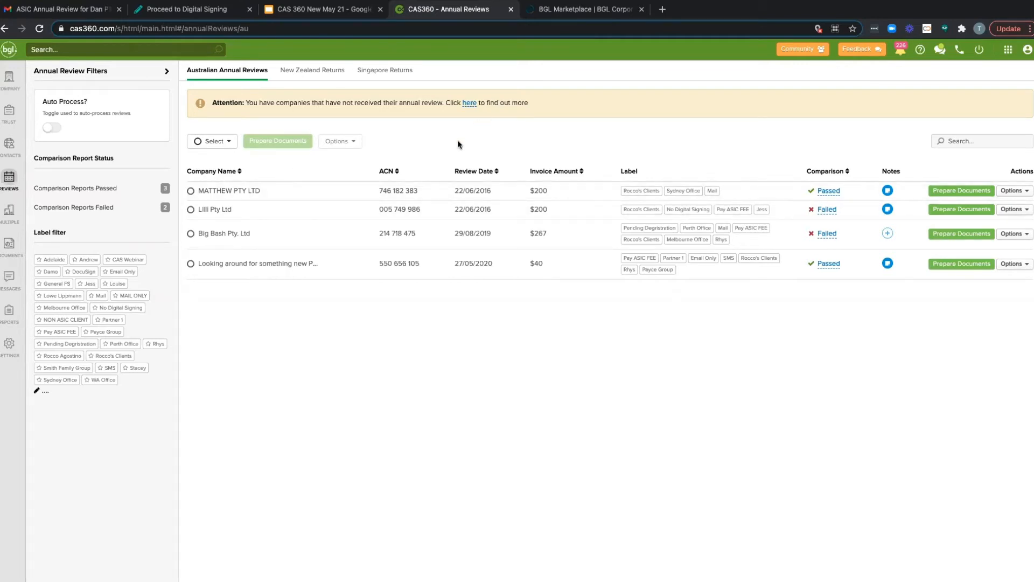
# Step: Select all four companies and prepare their annual review documents, proceeding with the failed comparison reports included
pyautogui.click(227, 143)
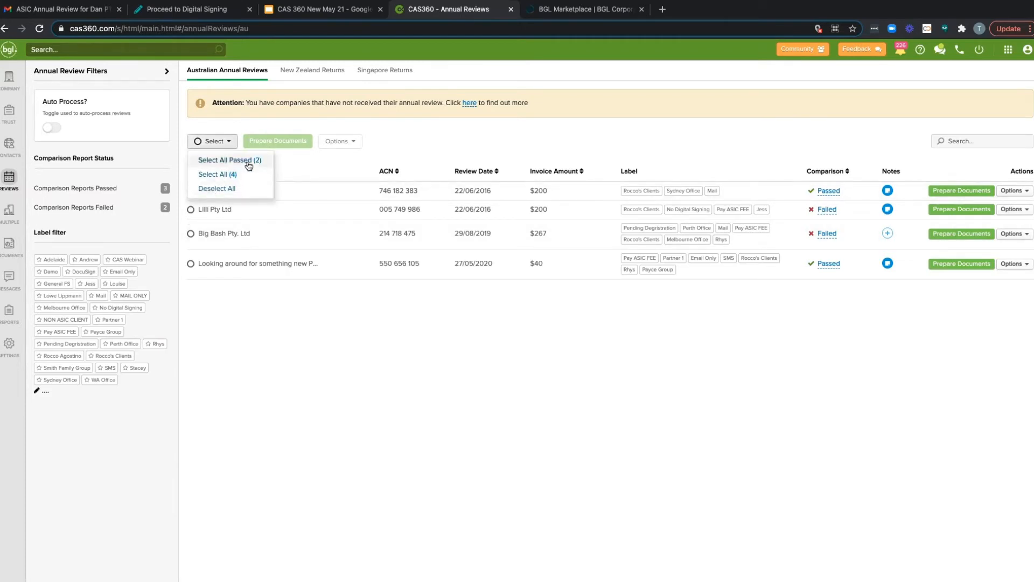
pyautogui.click(240, 176)
pyautogui.click(320, 146)
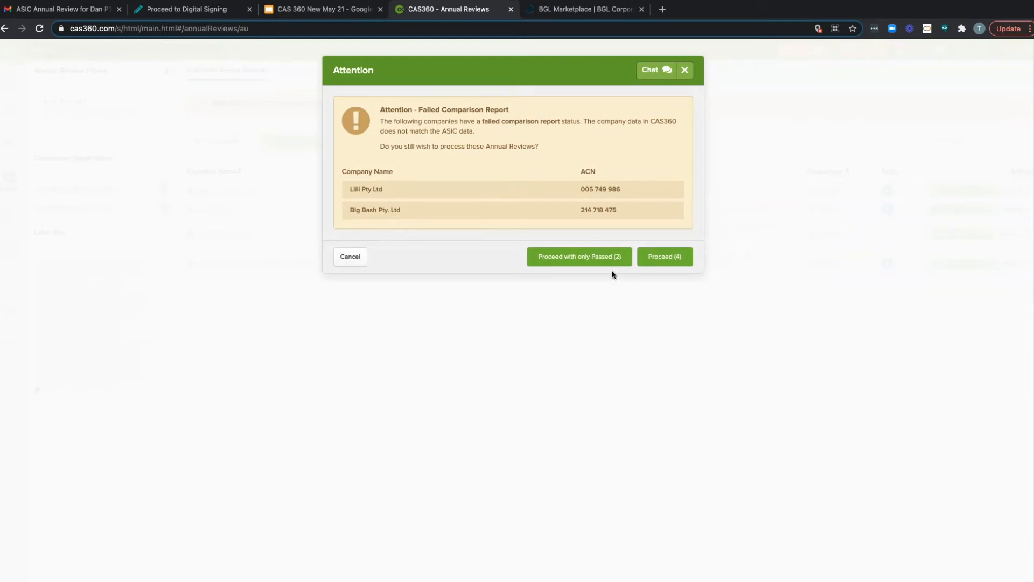
pyautogui.click(666, 257)
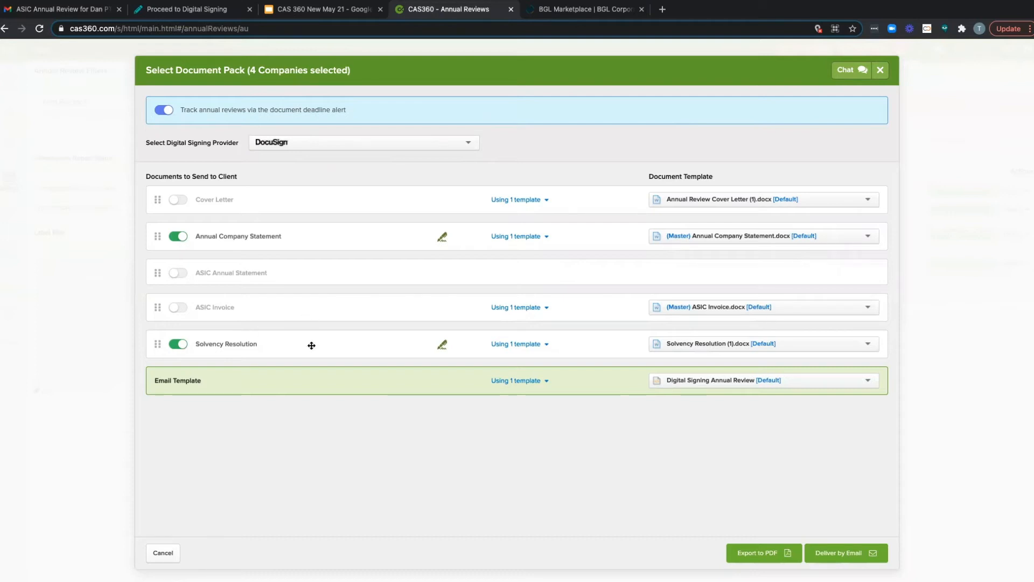
# Step: Look over the document template choices for the Solvency Resolution and the Annual Company Statement
pyautogui.click(795, 345)
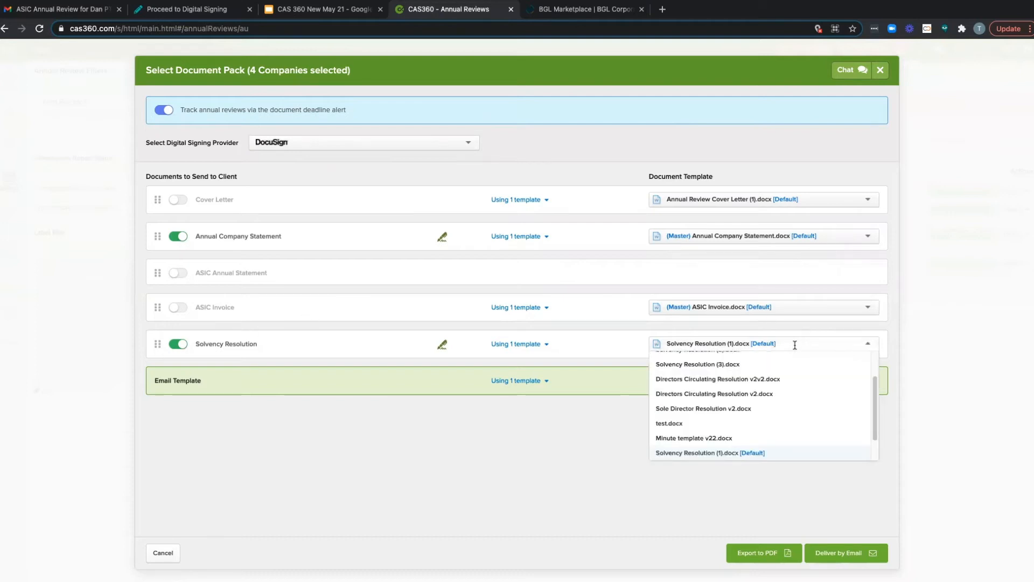
pyautogui.click(794, 344)
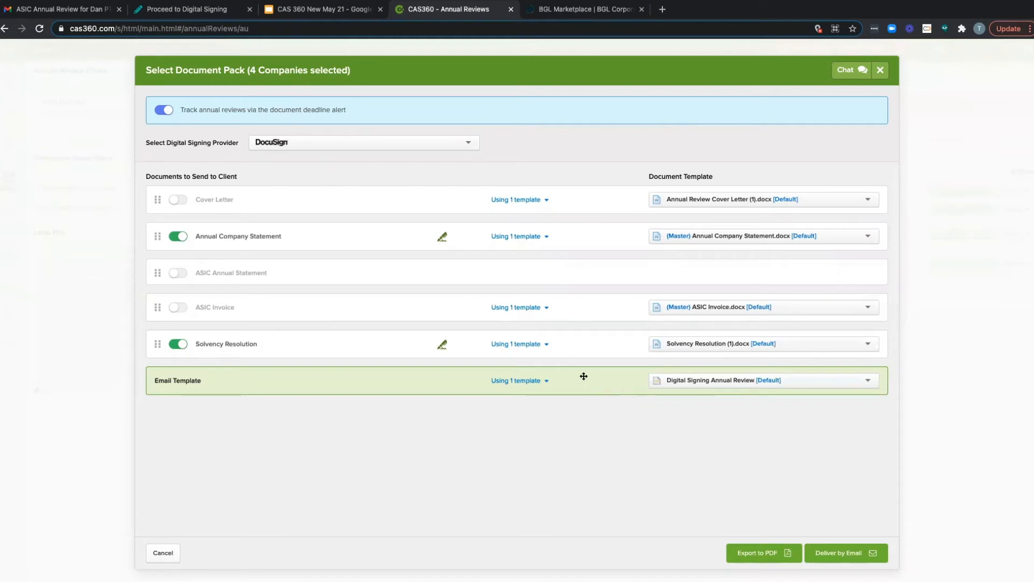
pyautogui.click(843, 237)
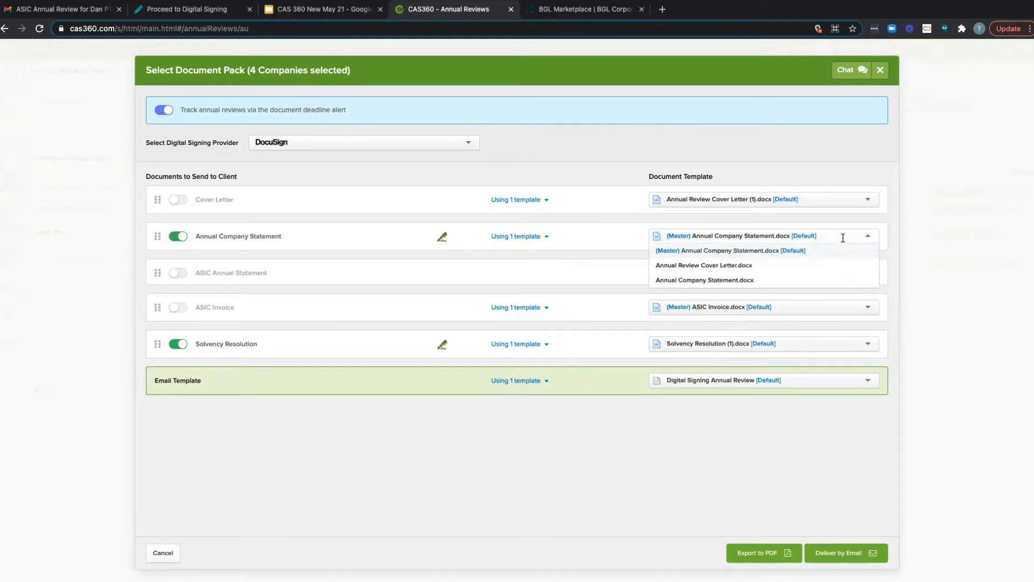
pyautogui.click(814, 159)
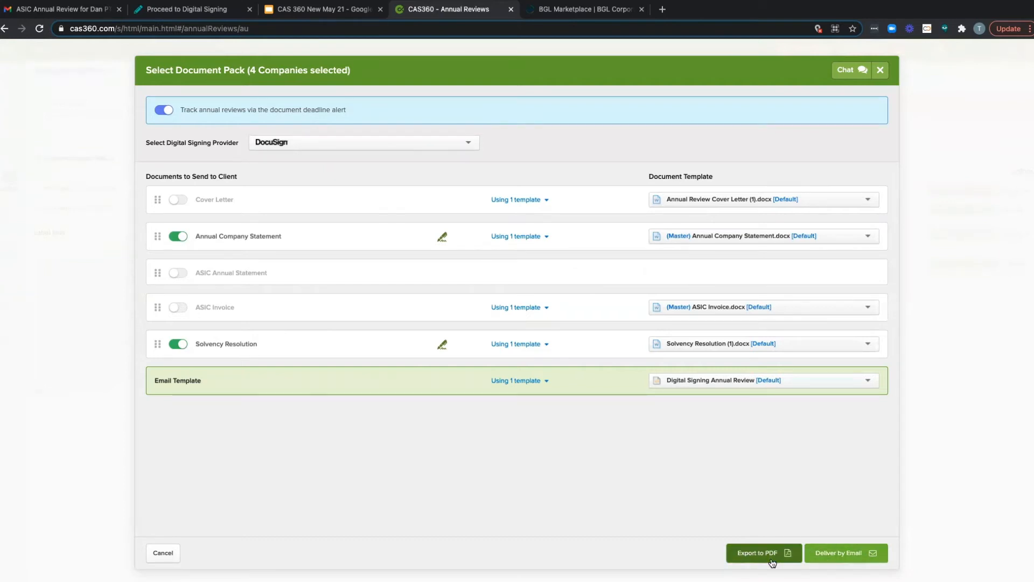
# Step: Choose email delivery, assign BGL Corporate Solutions (12AA) as agent for MATTHEW PTY LTD and Lilli Pty Ltd, review the client emails, and close without sending
pyautogui.rightClick(828, 561)
pyautogui.click(826, 560)
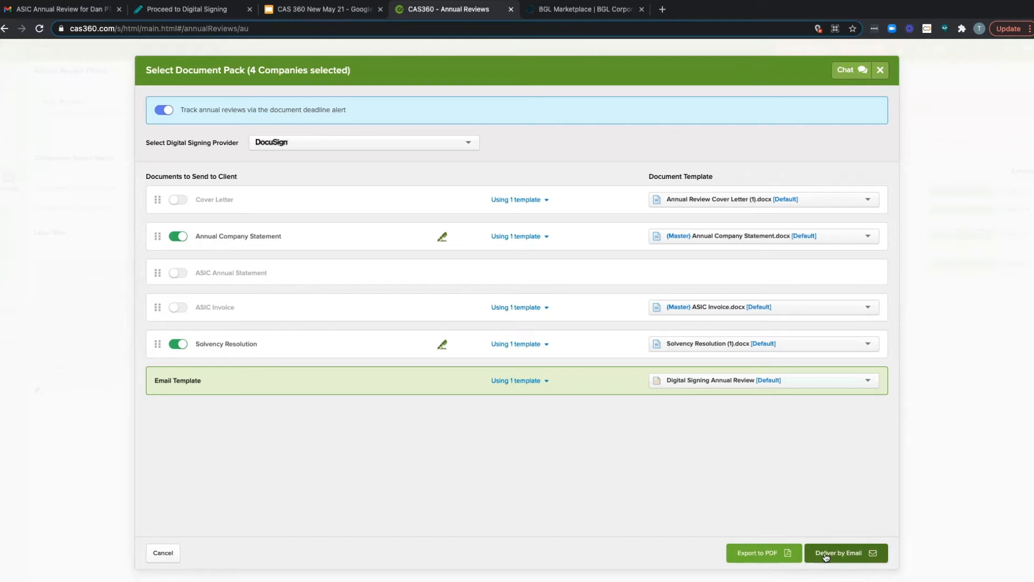
pyautogui.click(826, 555)
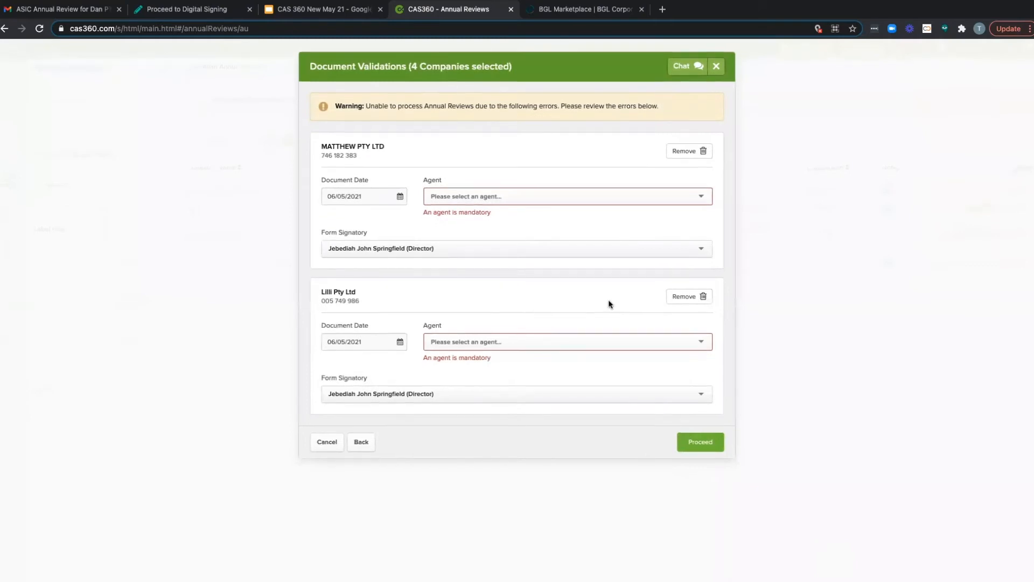
pyautogui.click(580, 196)
pyautogui.click(551, 215)
pyautogui.click(517, 334)
pyautogui.click(513, 351)
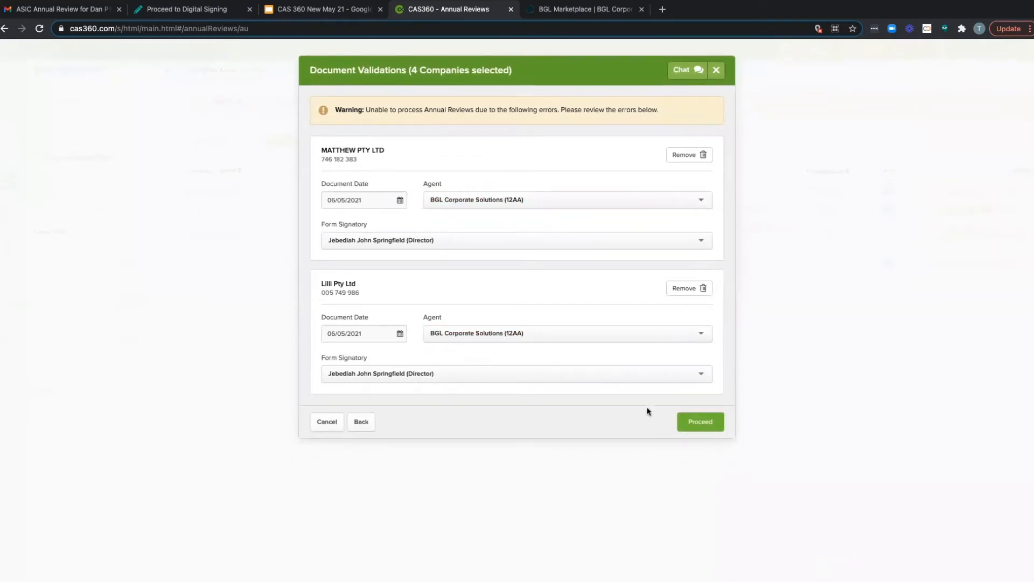
pyautogui.click(691, 423)
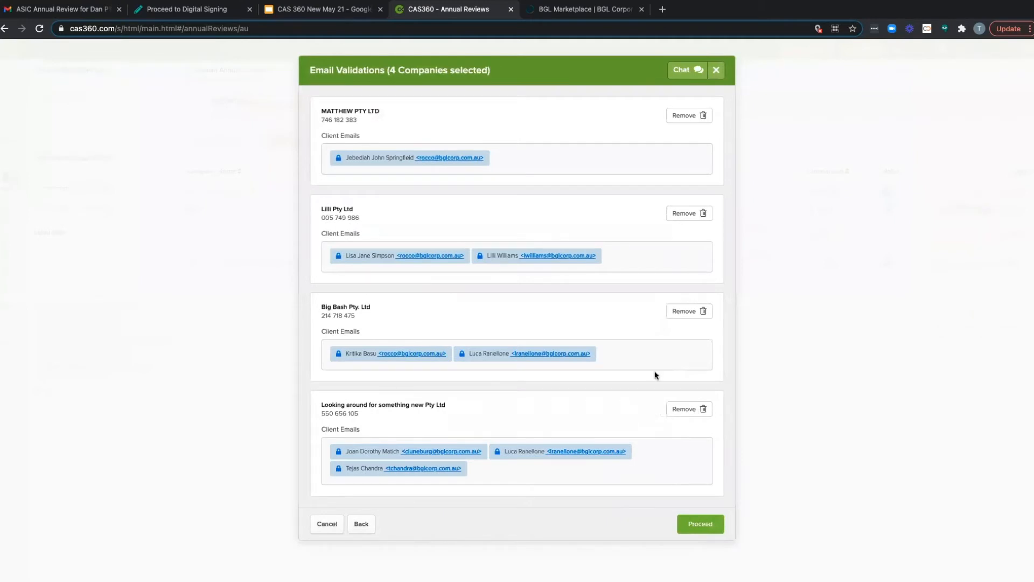
pyautogui.click(716, 70)
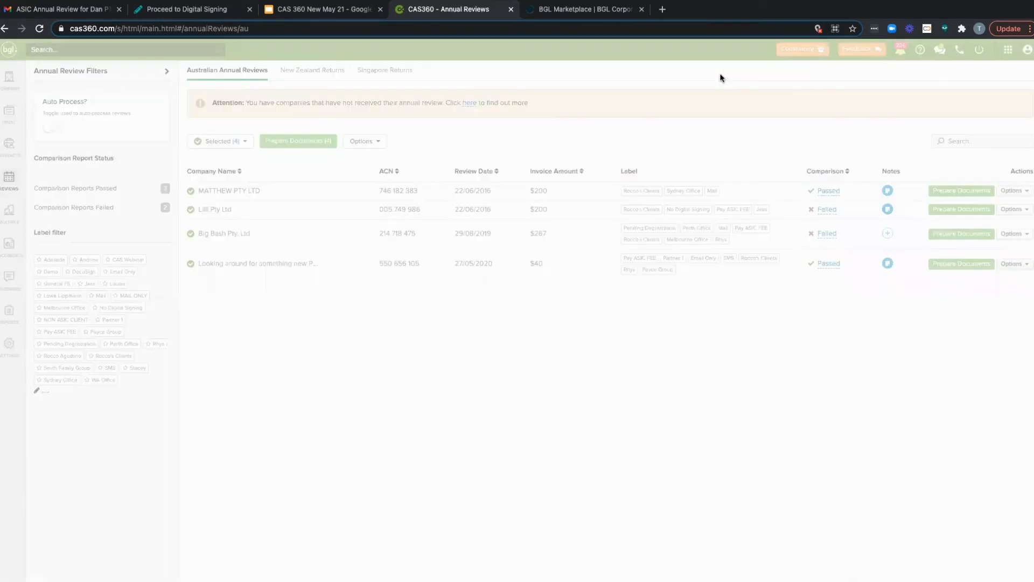
# Step: Deselect all companies in the annual reviews list and select only Lilli Pty Ltd and Big Bash Pty. Ltd
pyautogui.click(228, 142)
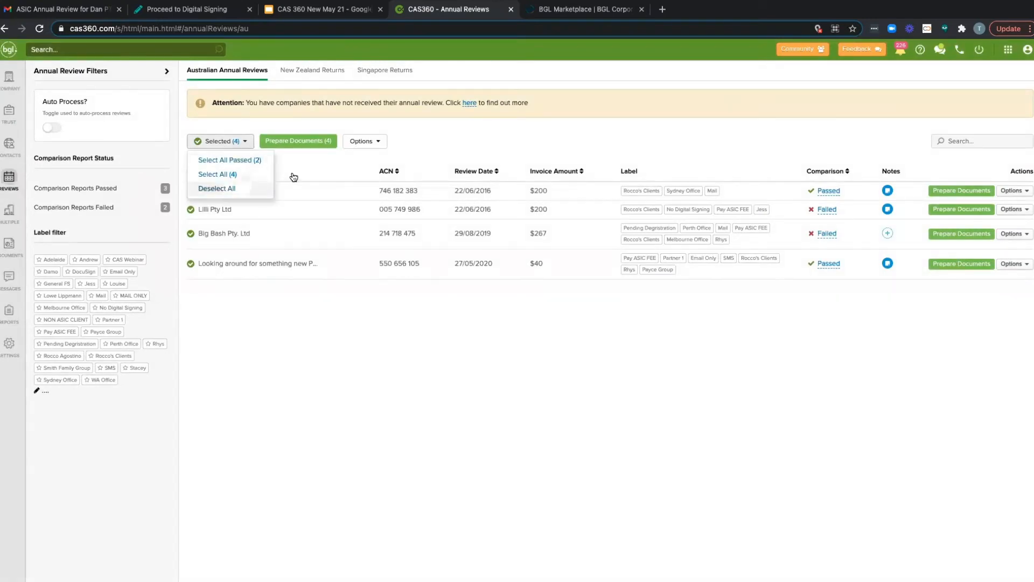
pyautogui.click(233, 188)
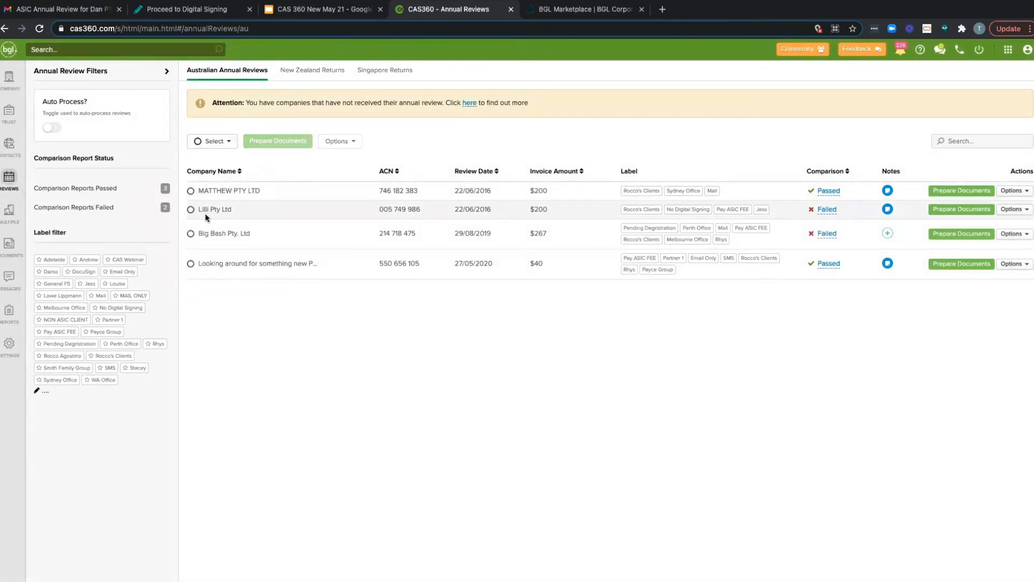
pyautogui.click(190, 210)
pyautogui.click(190, 233)
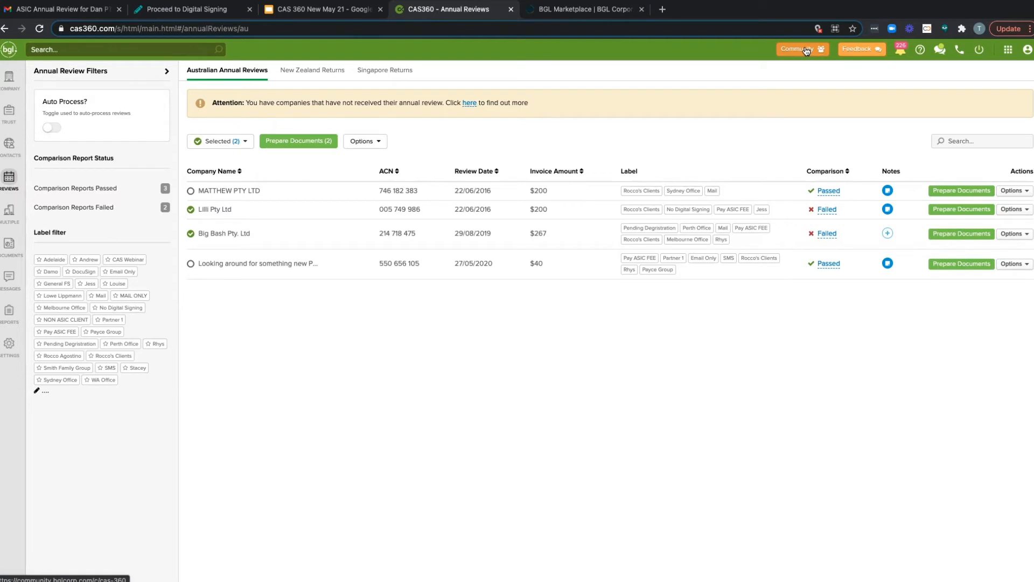
# Step: Open Dan PTY LTD from the company list and look over its general details
pyautogui.click(4, 85)
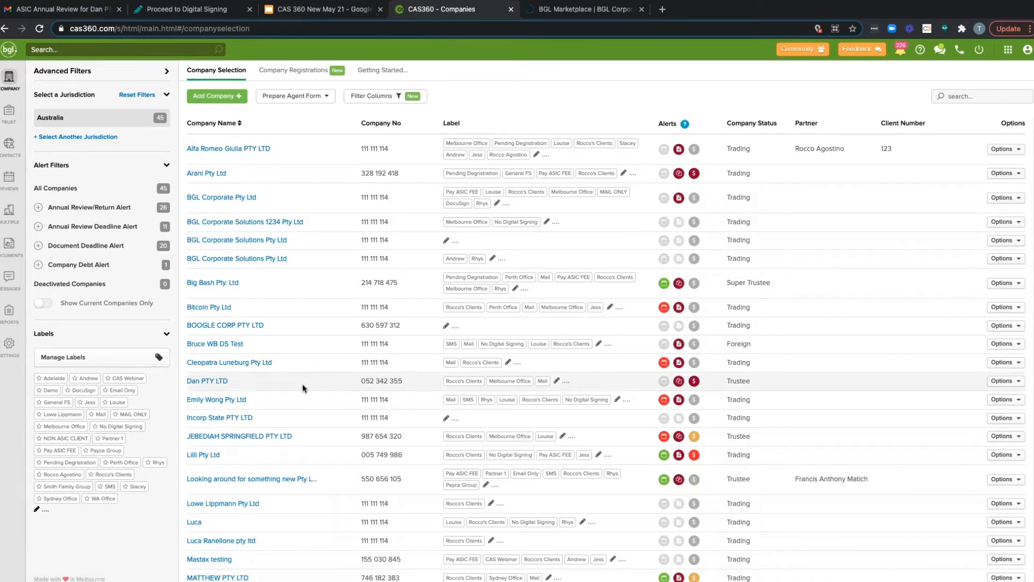
pyautogui.click(211, 382)
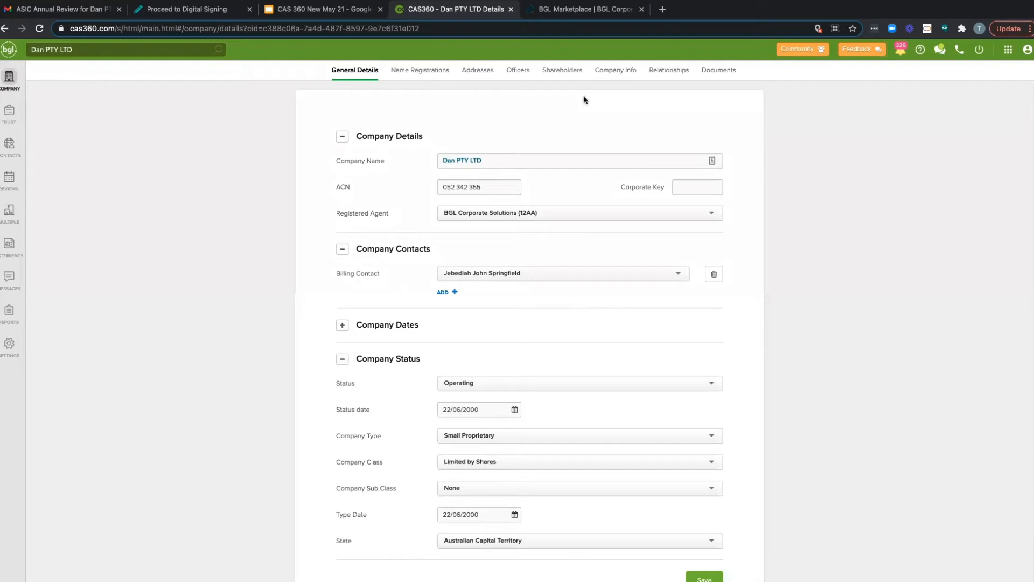
pyautogui.scroll(-1, 535, 175)
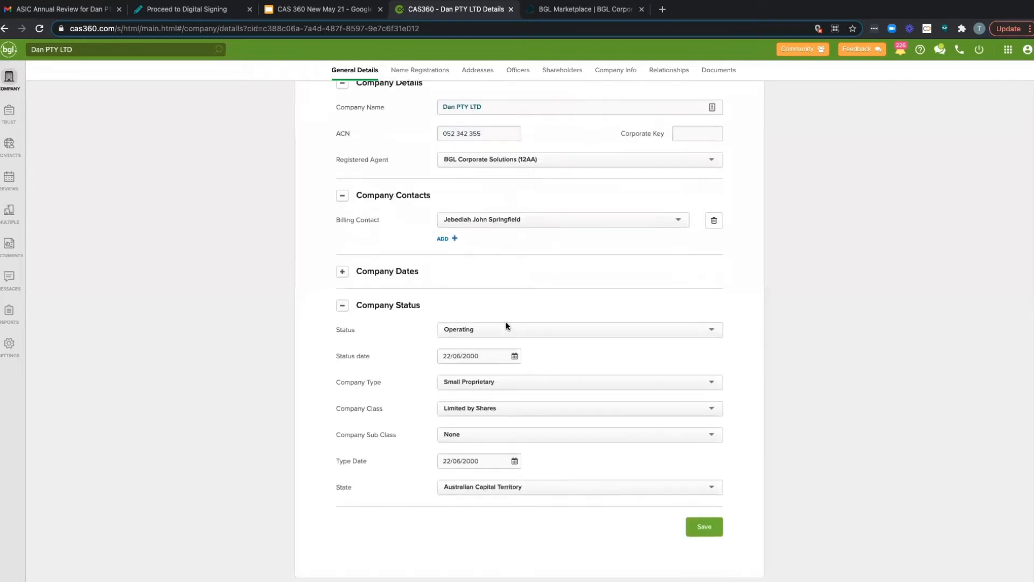
pyautogui.scroll(1, 492, 351)
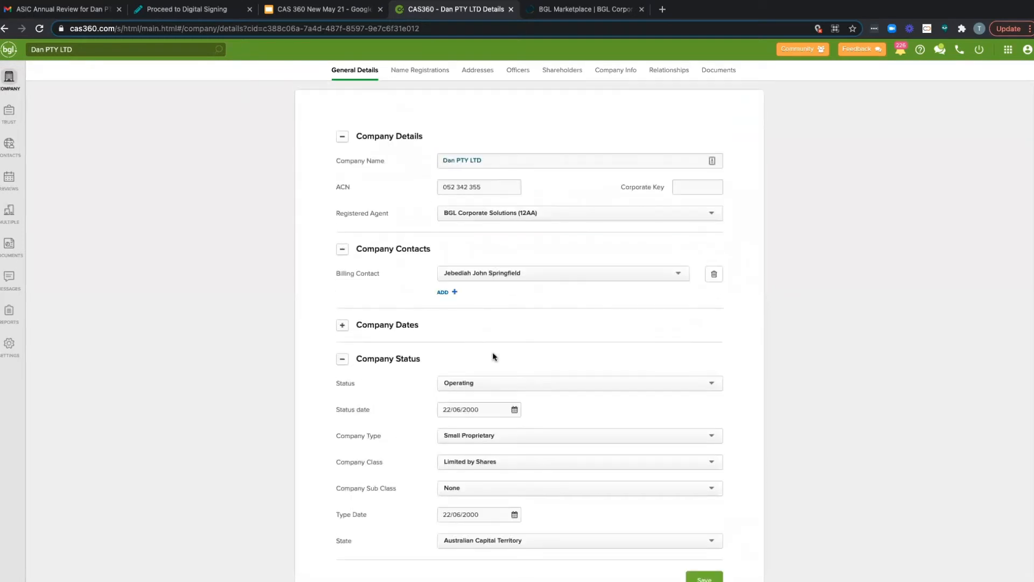
pyautogui.scroll(-1, 548, 239)
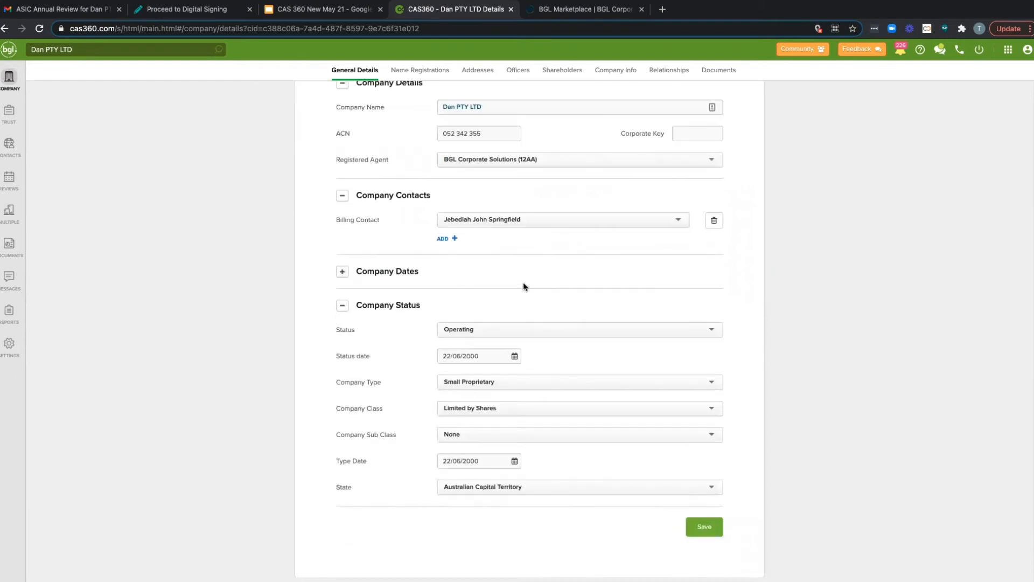
pyautogui.scroll(1, 508, 214)
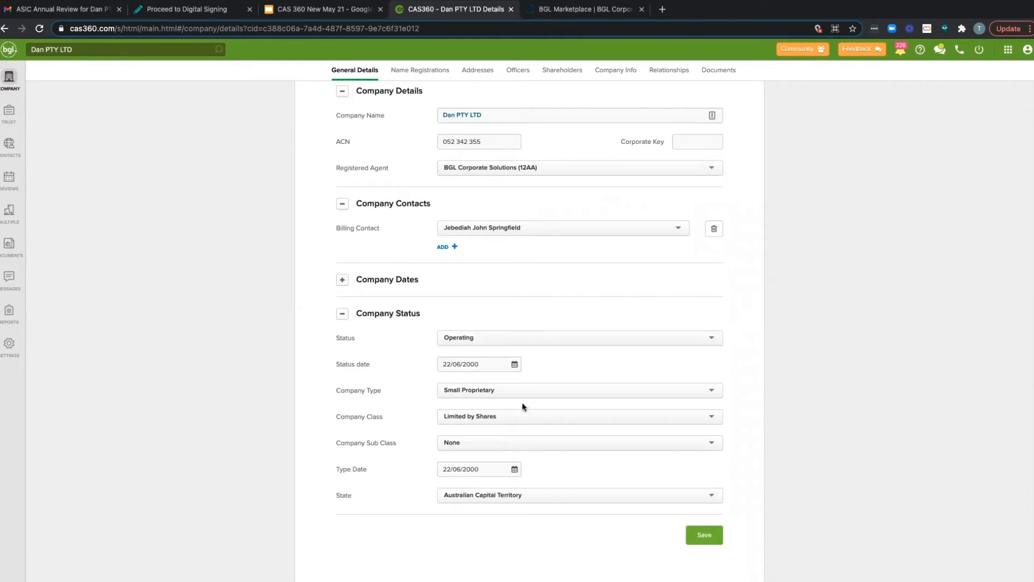
# Step: Try the Deregistered status for Dan PTY LTD, then return the status to Operating
pyautogui.click(531, 340)
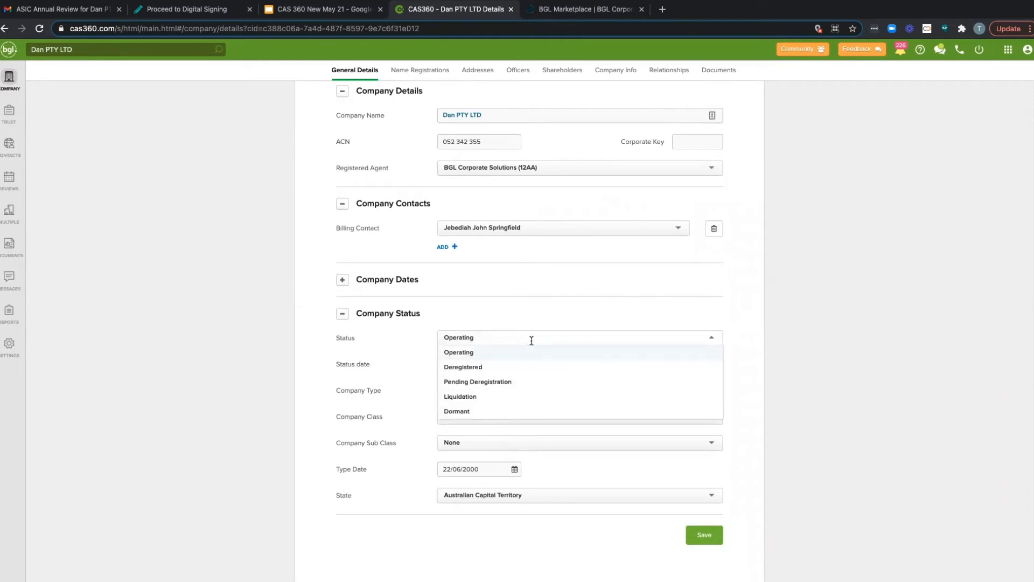
pyautogui.click(505, 368)
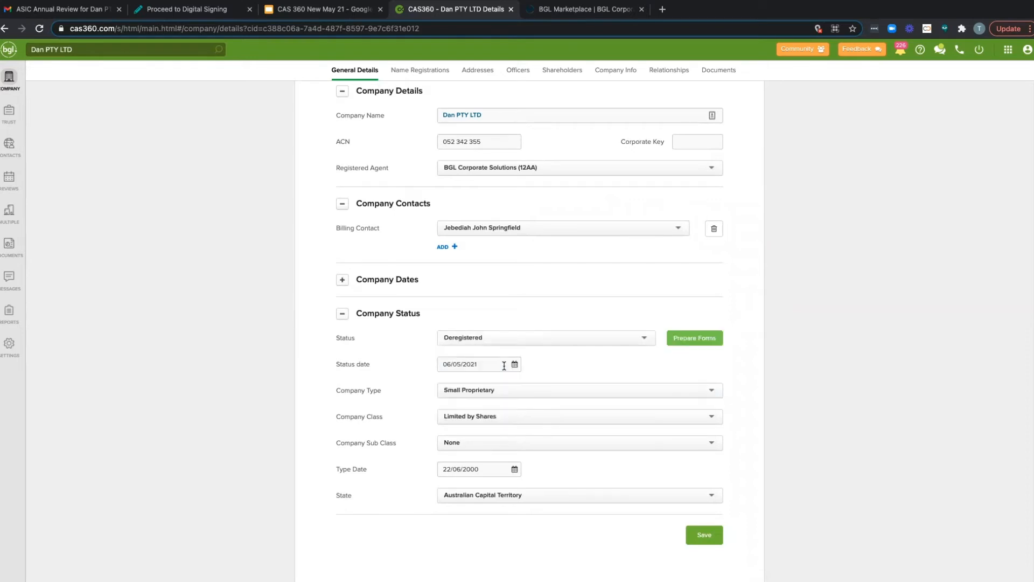
pyautogui.click(635, 338)
pyautogui.click(599, 350)
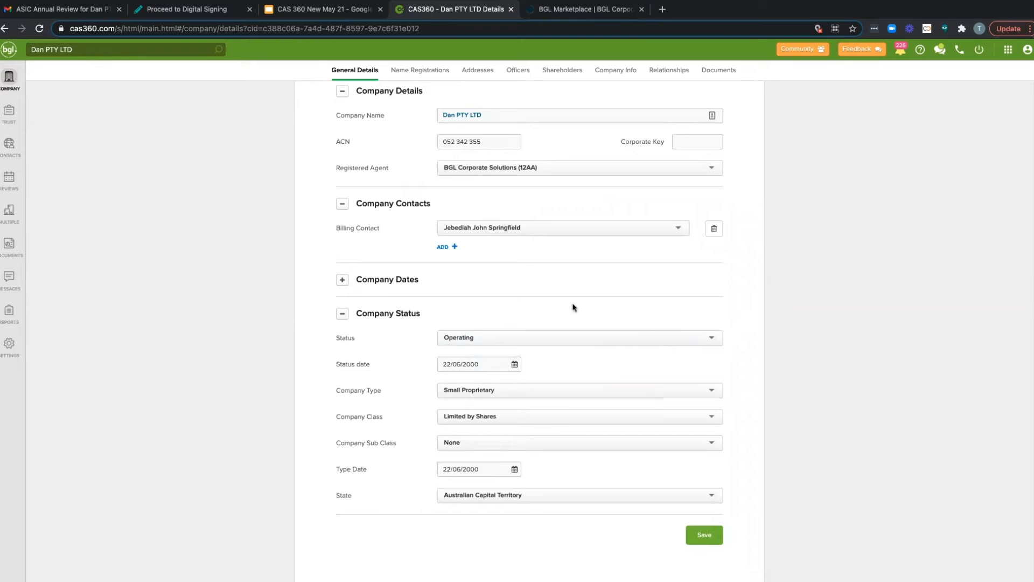
# Step: Open the forms prepared from Dan PTY LTD's addresses and remove the pending address, officer and shareholder changes from document production
pyautogui.click(490, 77)
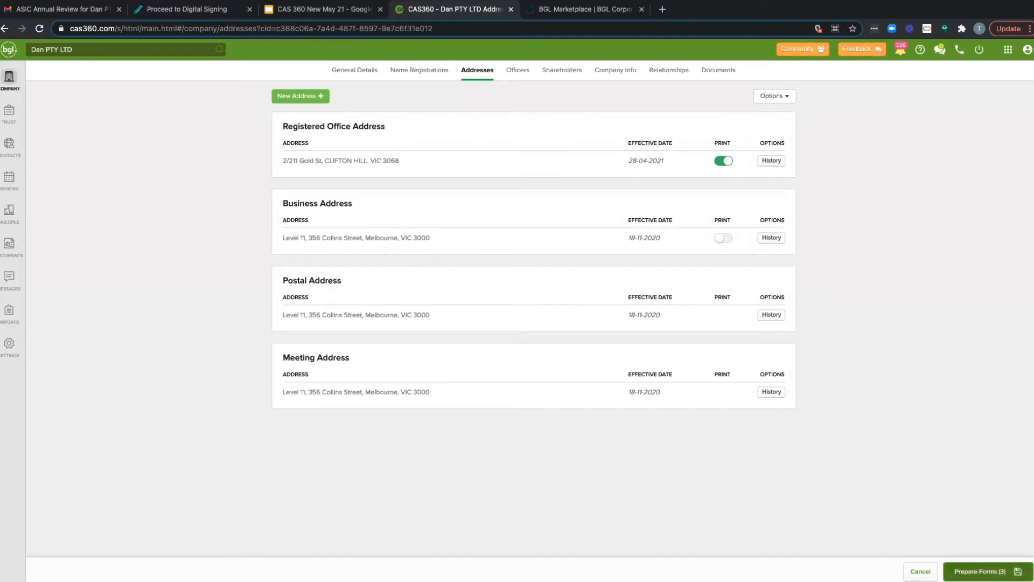
pyautogui.click(979, 571)
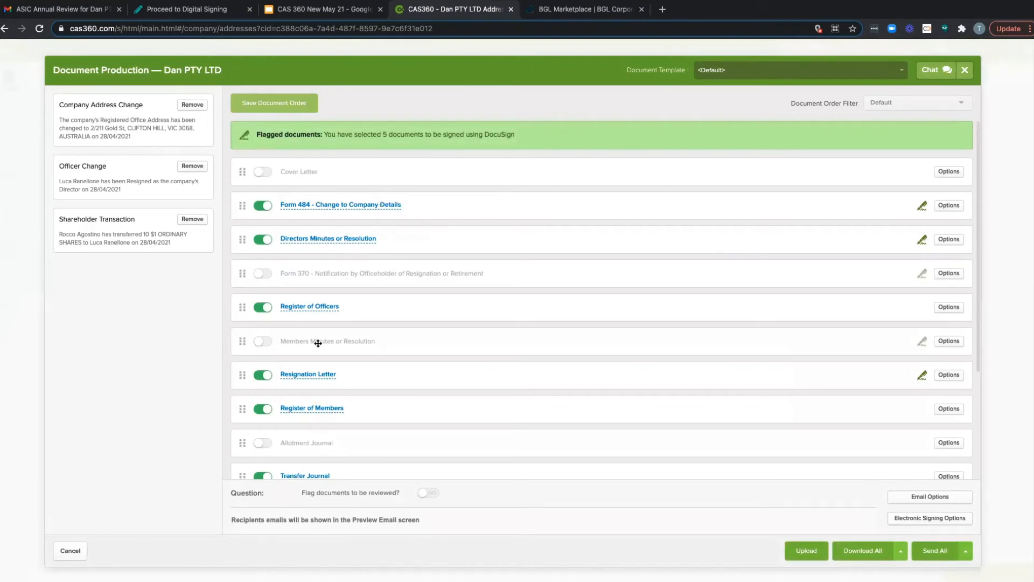
pyautogui.click(192, 104)
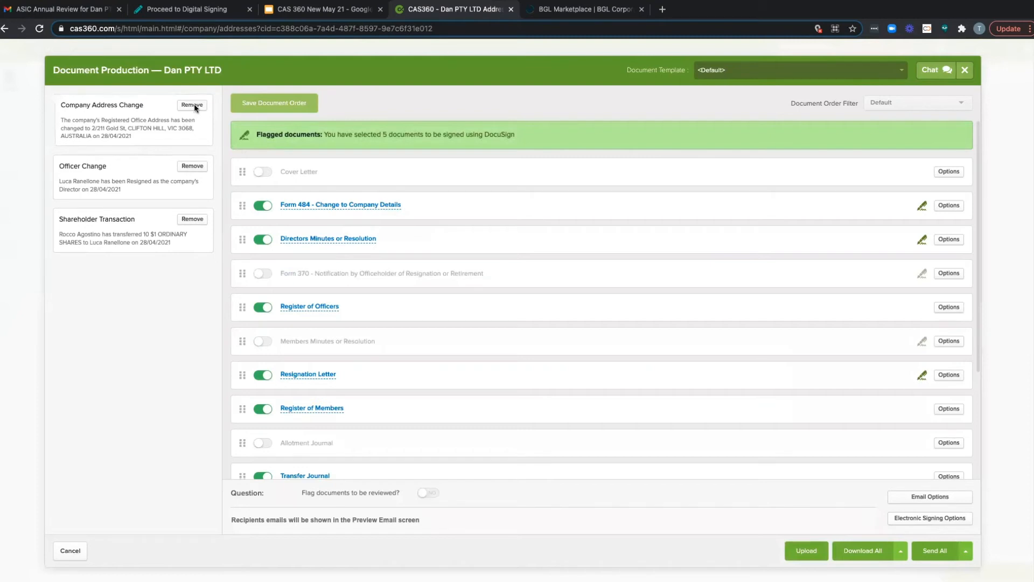
pyautogui.click(192, 158)
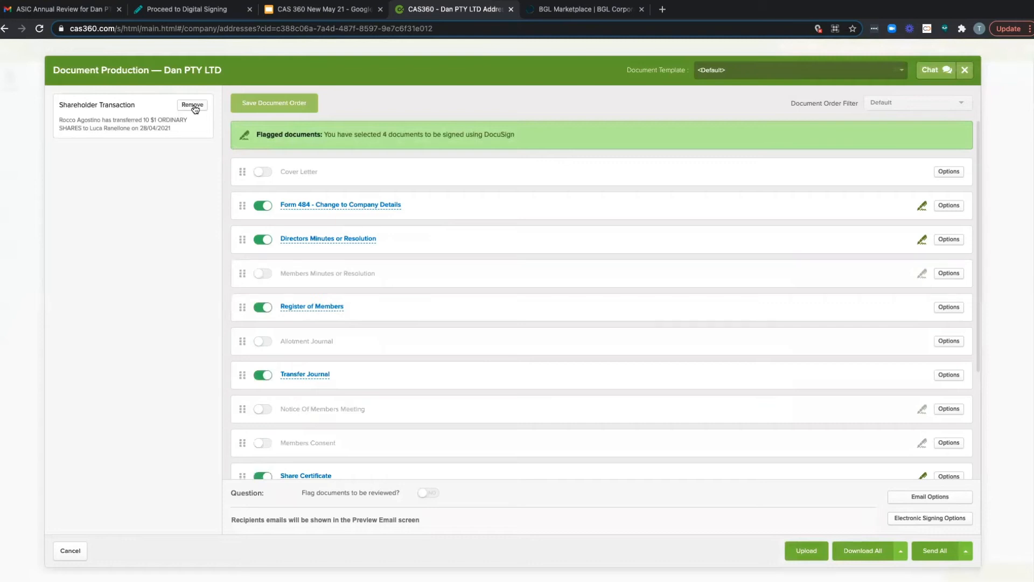
pyautogui.click(195, 106)
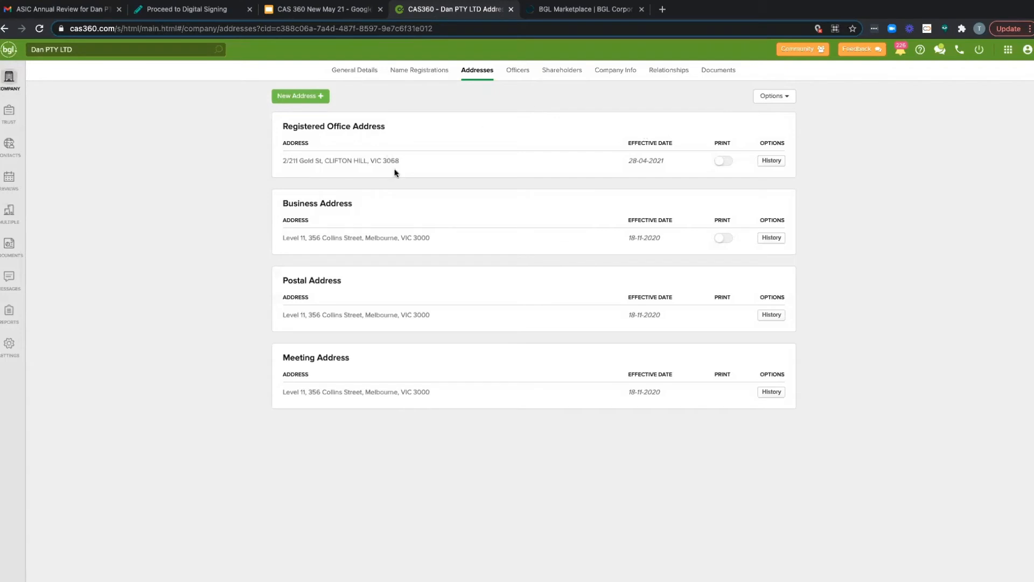
# Step: Add a new registered office address for Dan PTY LTD using the third suggested address, effective 06/05/2021, and save it
pyautogui.click(301, 101)
pyautogui.click(308, 100)
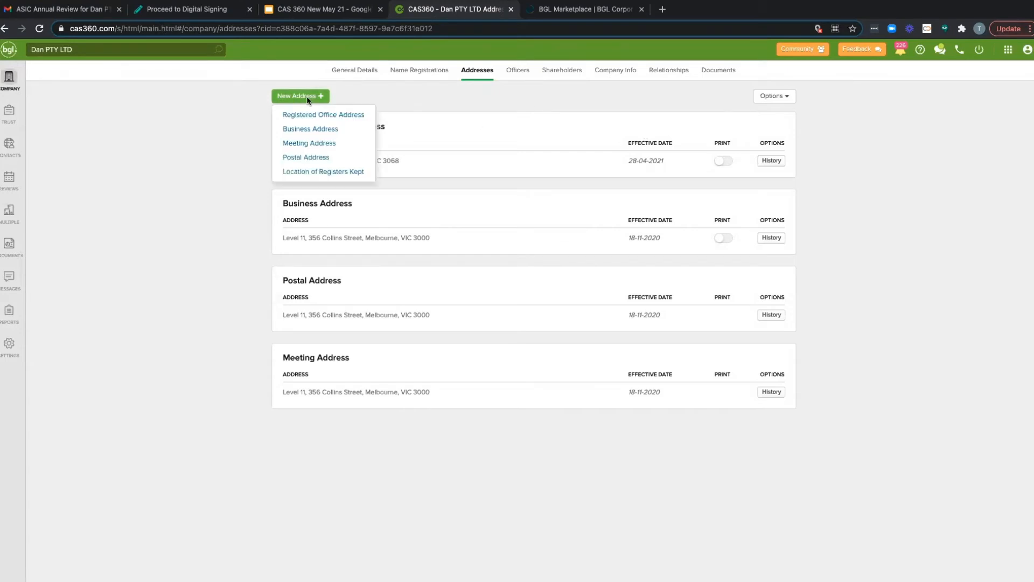
pyautogui.click(318, 118)
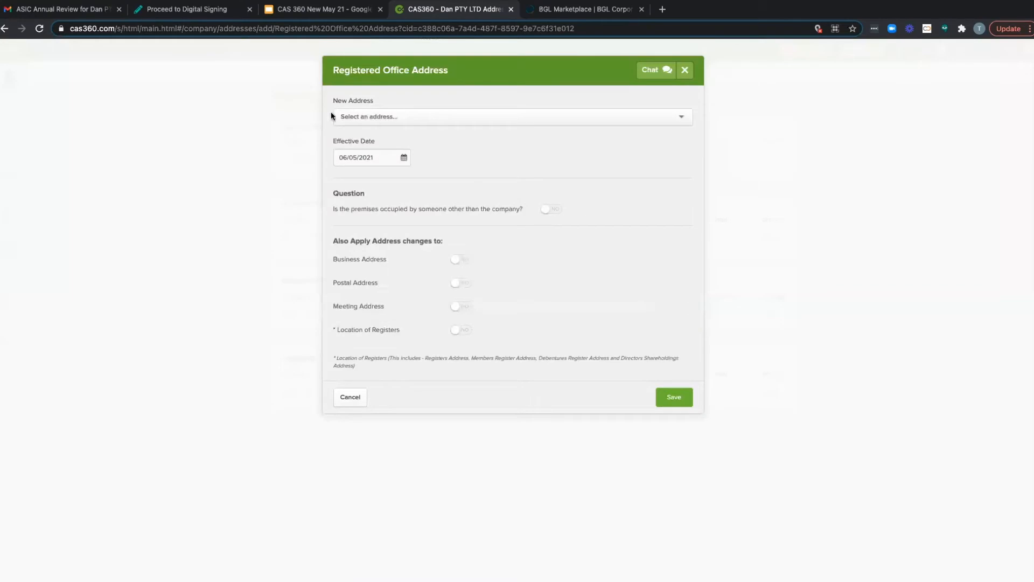
pyautogui.click(419, 109)
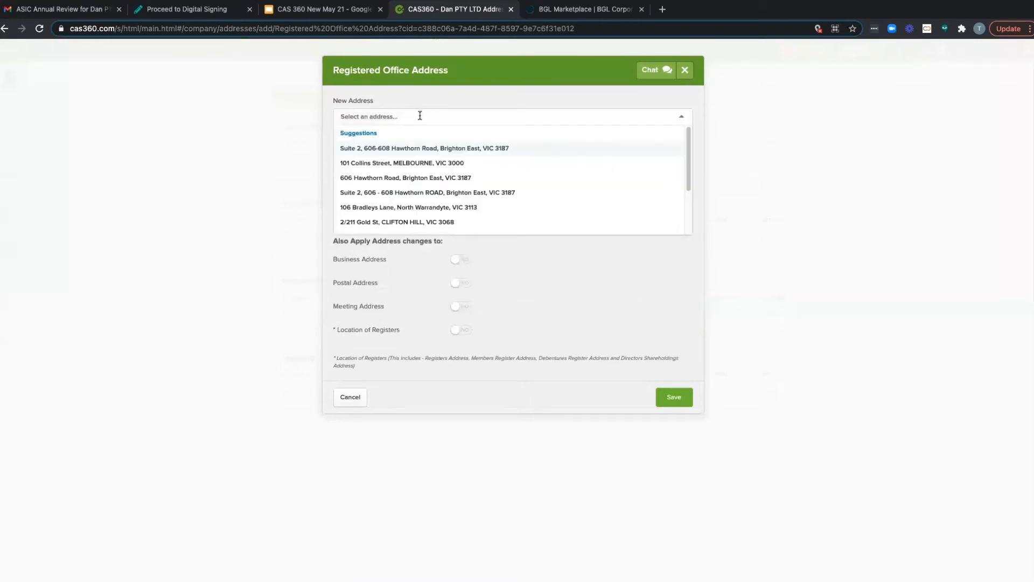
pyautogui.click(405, 178)
pyautogui.click(681, 401)
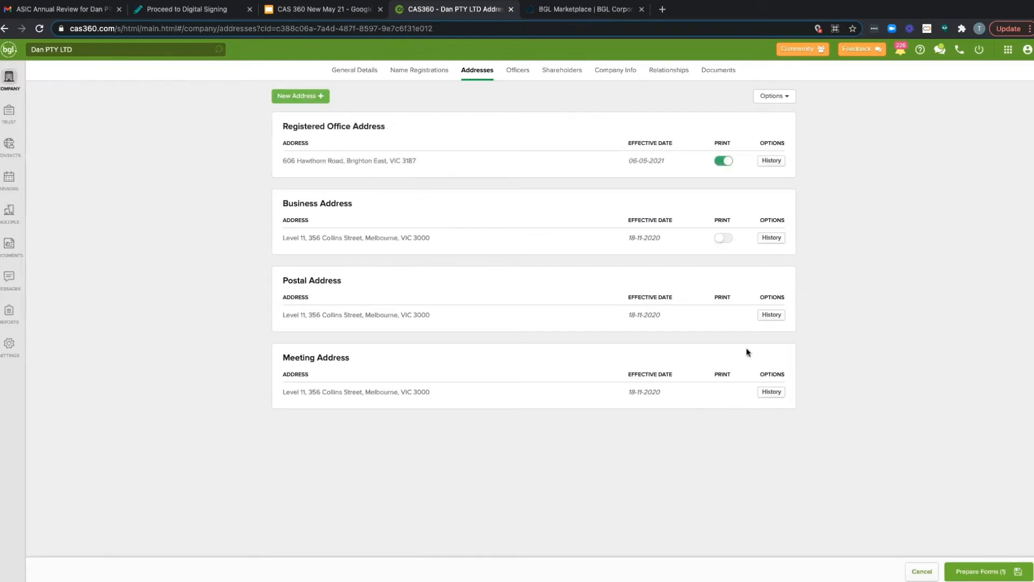
# Step: Prepare the forms for the address change and preview Form 484 - Change to Company Details, reading through both pages
pyautogui.click(977, 571)
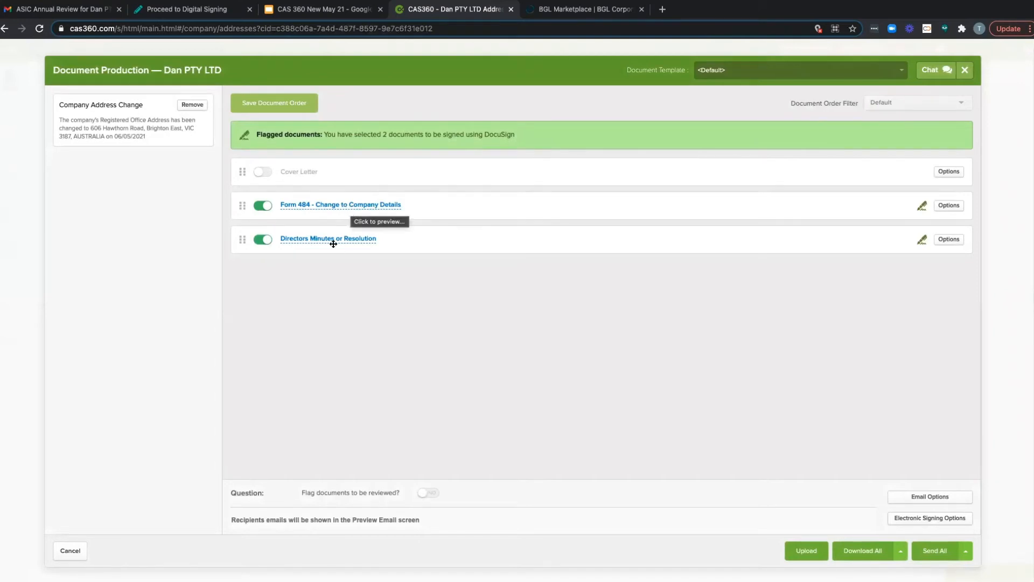
pyautogui.click(359, 207)
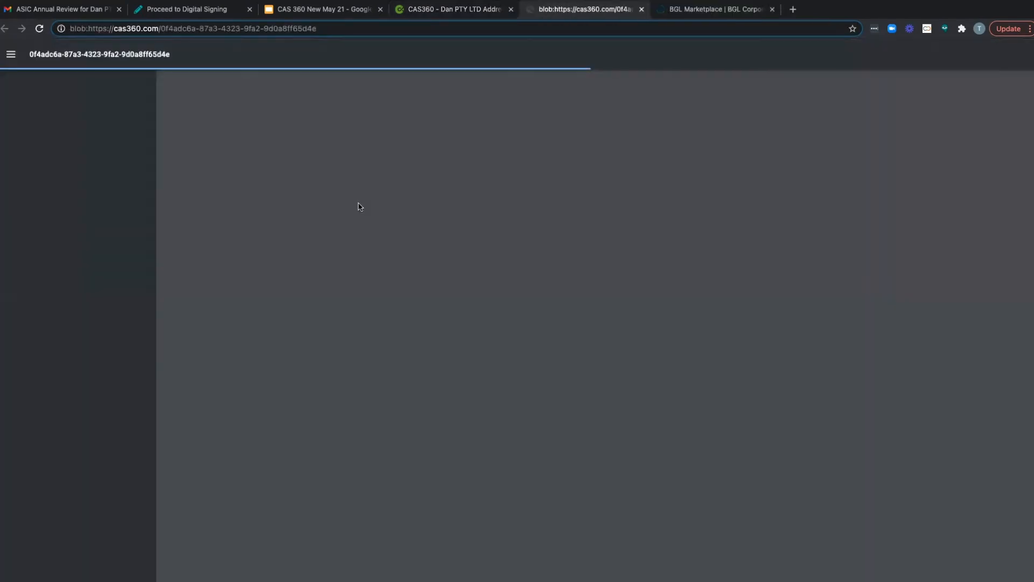
pyautogui.scroll(-3, 556, 260)
pyautogui.scroll(3, 552, 285)
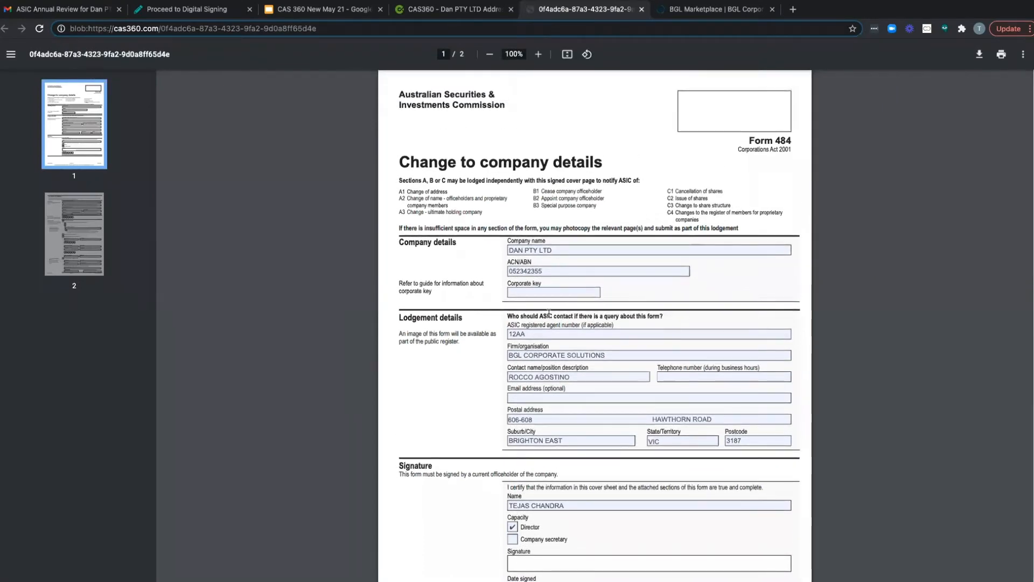
pyautogui.scroll(-1, 549, 313)
pyautogui.scroll(1, 549, 313)
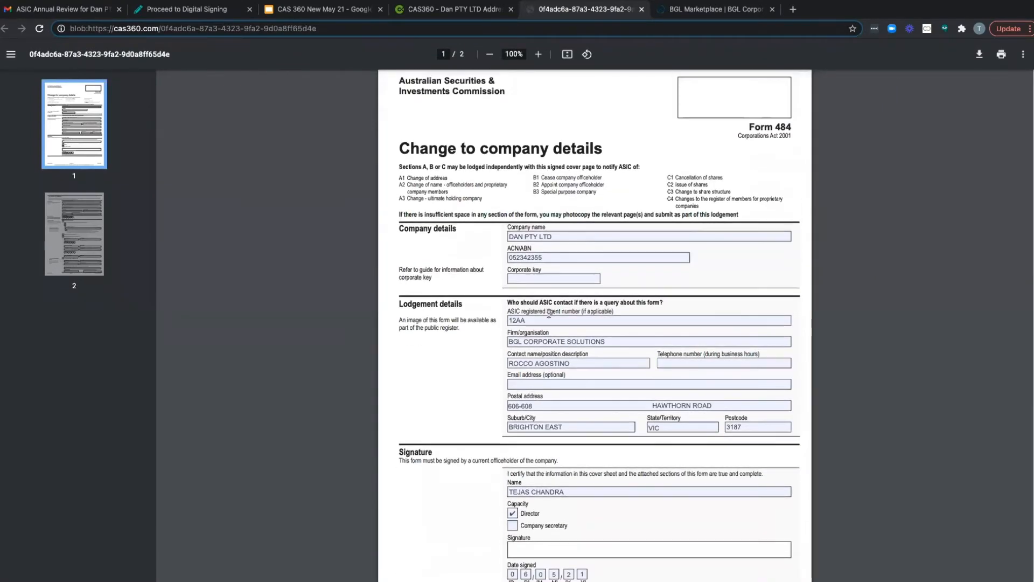
pyautogui.scroll(-2, 548, 313)
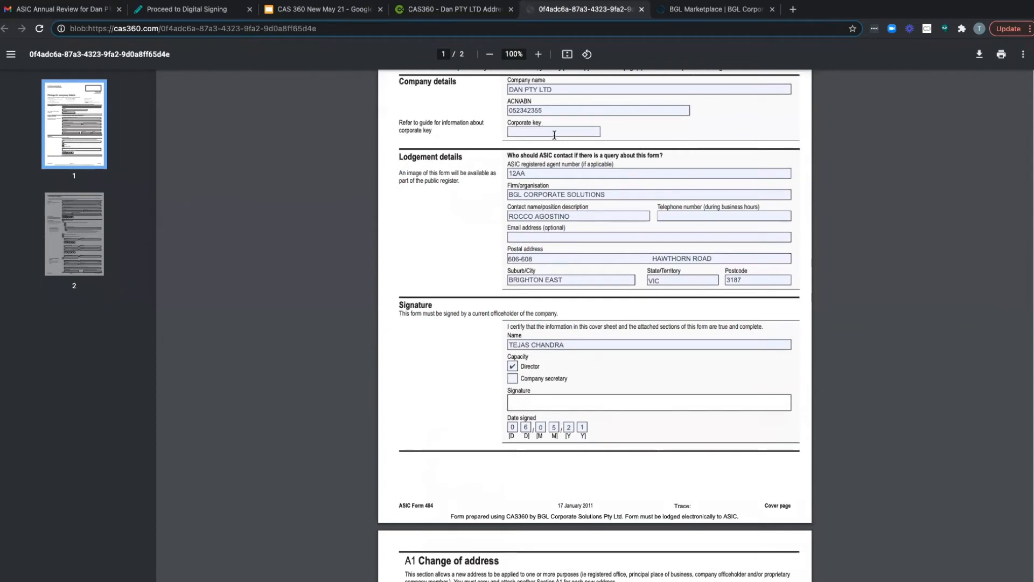
pyautogui.scroll(-3, 566, 248)
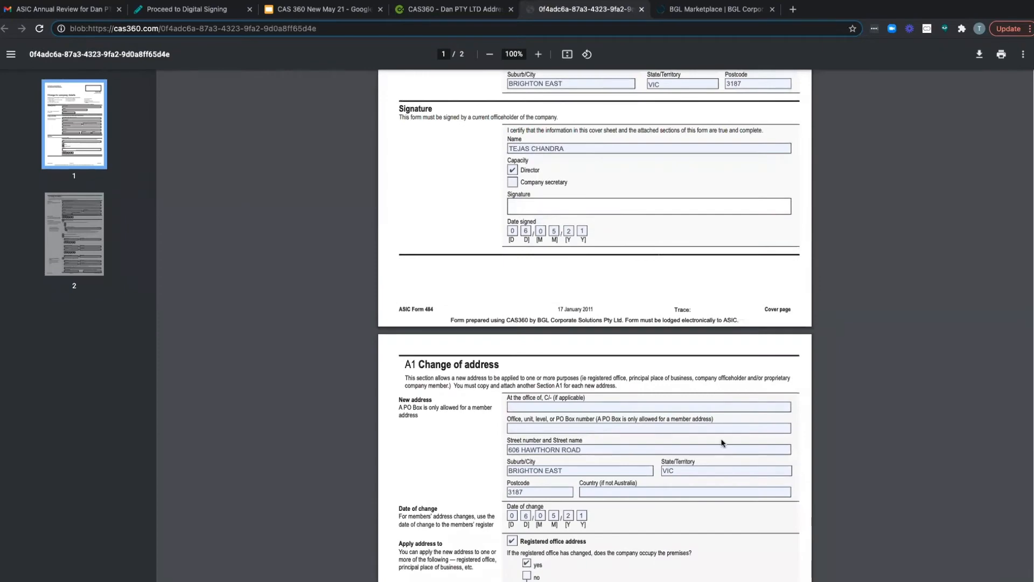
pyautogui.click(641, 9)
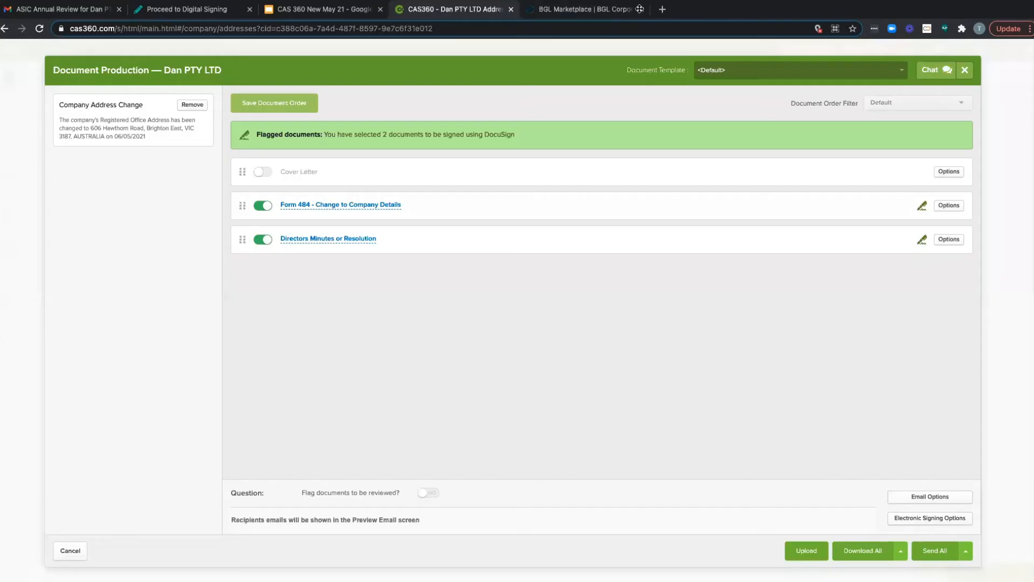
# Step: Preview the Directors Minutes or Resolution document, then close document production without sending anything
pyautogui.click(337, 239)
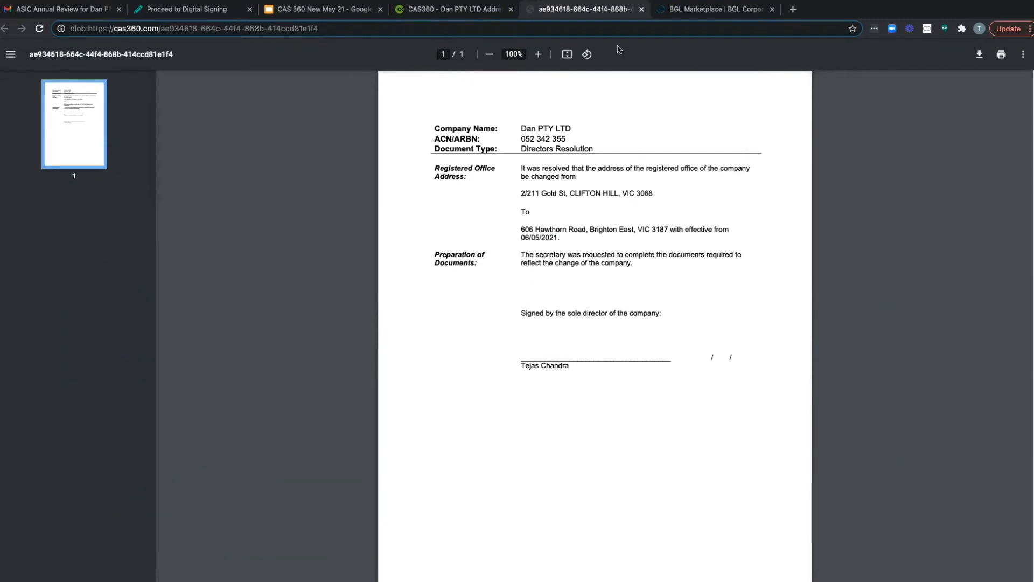
pyautogui.click(641, 10)
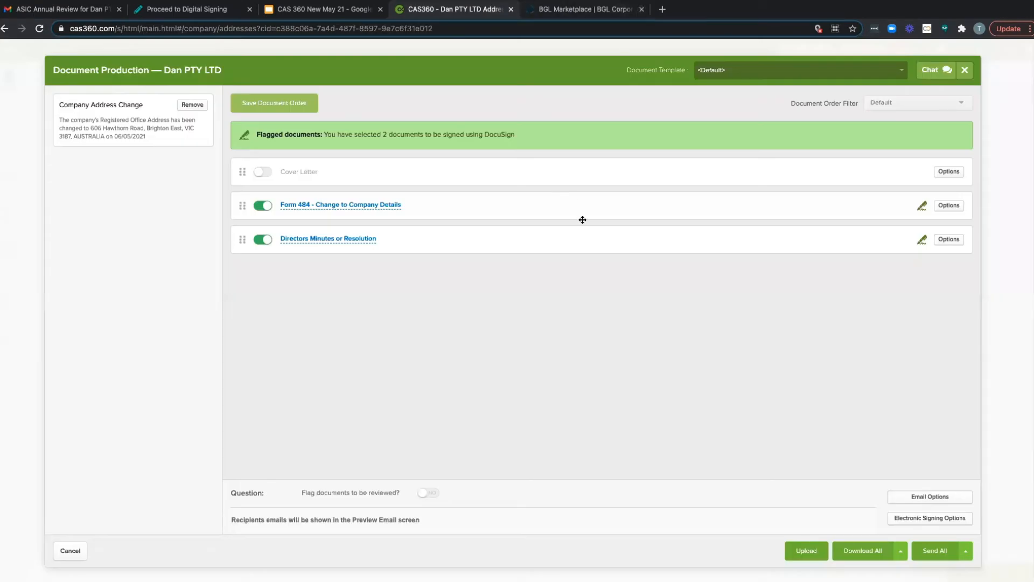
pyautogui.click(965, 71)
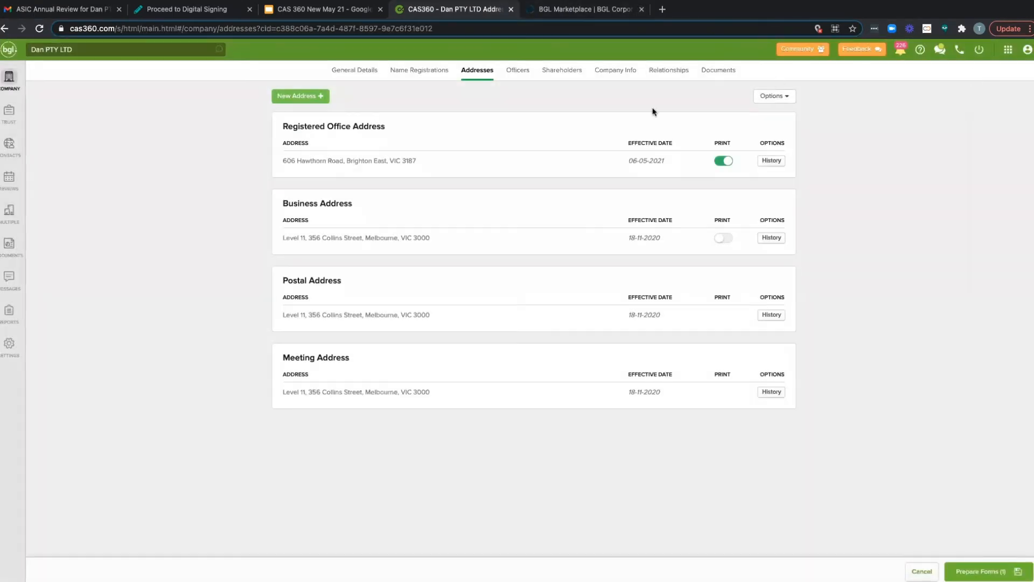
# Step: Mark Dan PTY LTD's only current director as Resigned, with a ceased date of 06/05/2021, and look over the full officers list
pyautogui.click(518, 71)
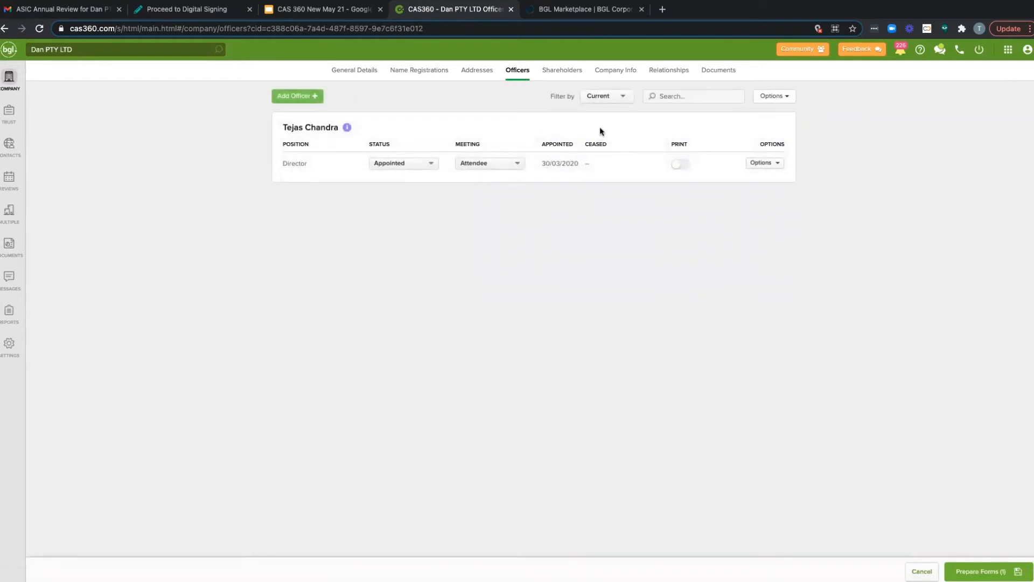
pyautogui.click(502, 163)
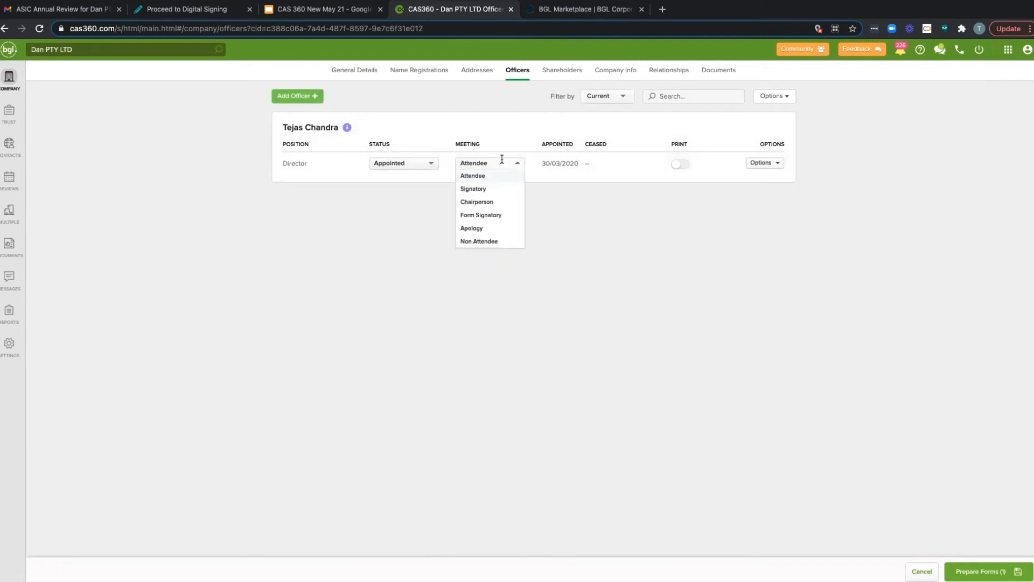
pyautogui.click(413, 162)
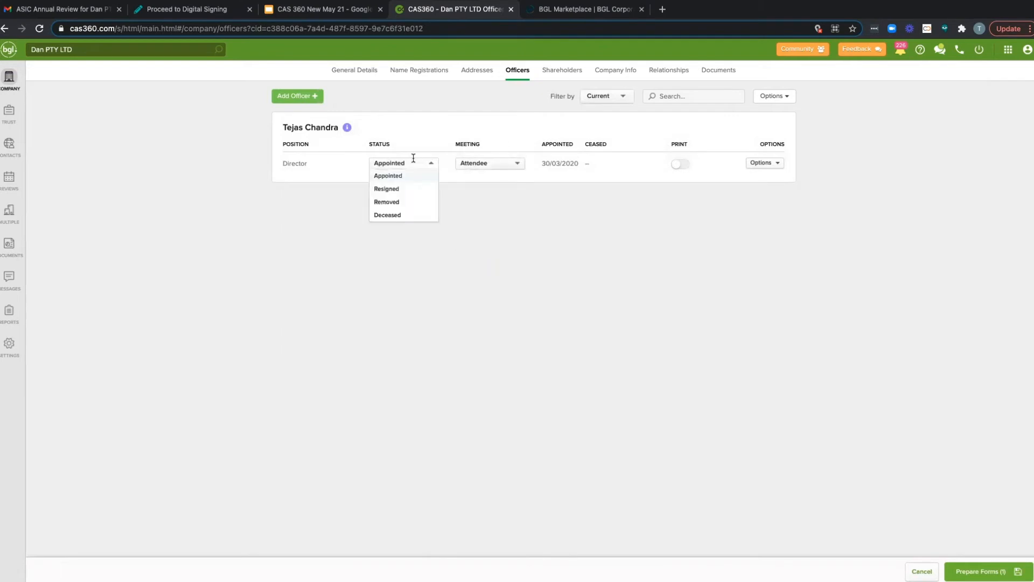
pyautogui.click(401, 190)
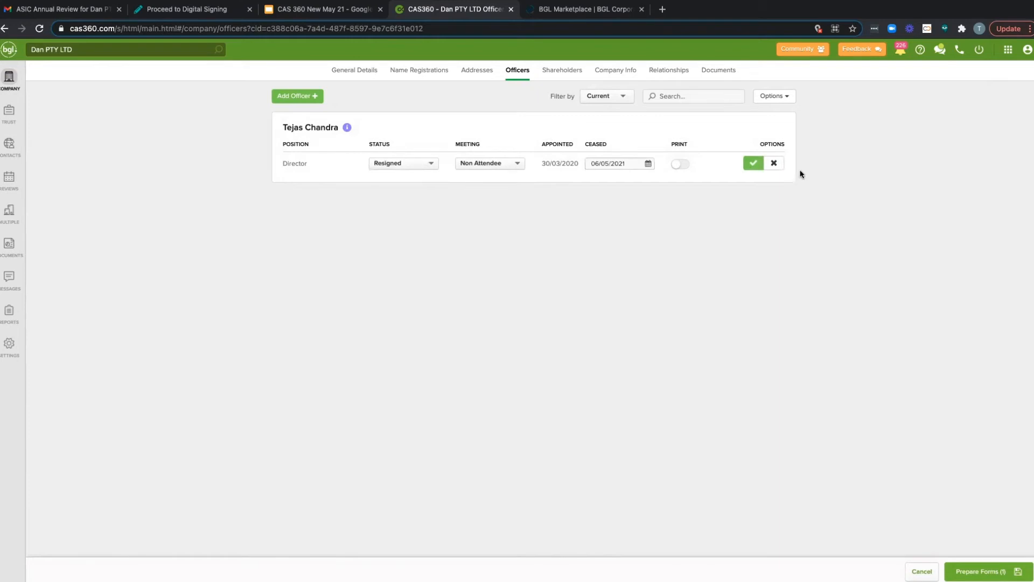
pyautogui.click(753, 164)
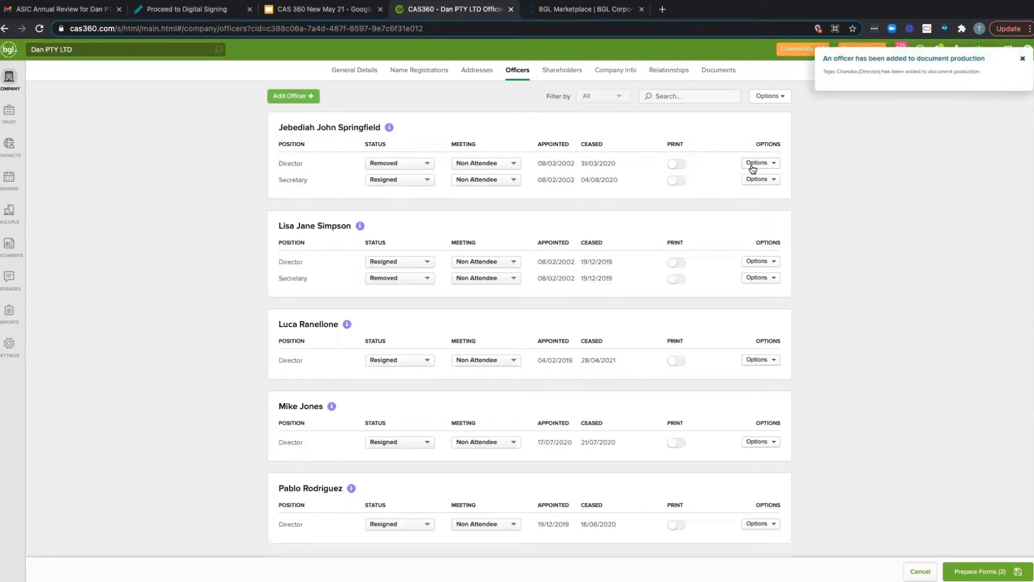
pyautogui.scroll(-1, 691, 228)
pyautogui.scroll(-5, 691, 228)
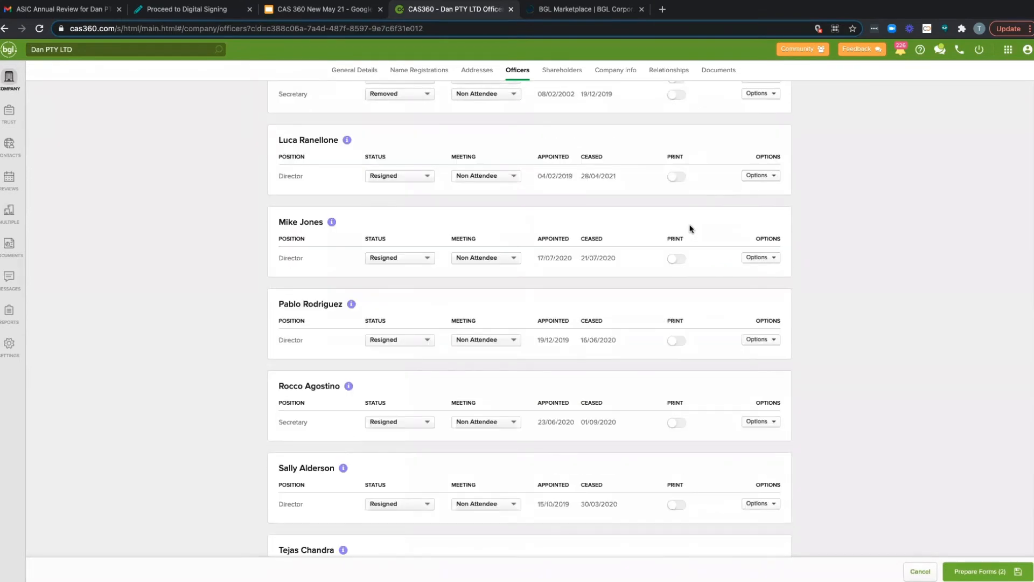
pyautogui.scroll(-2, 691, 228)
pyautogui.scroll(6, 691, 228)
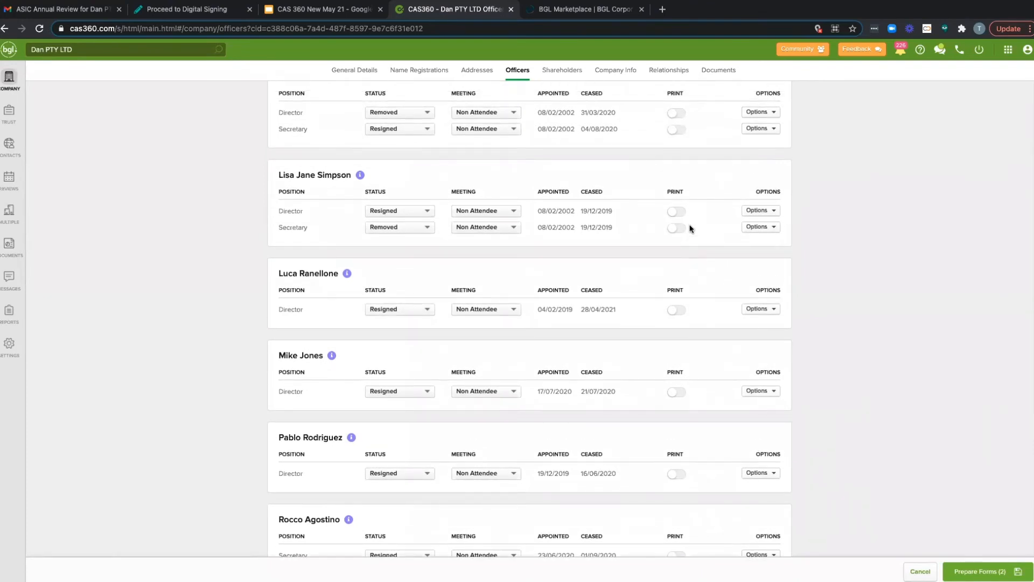
pyautogui.scroll(2, 690, 228)
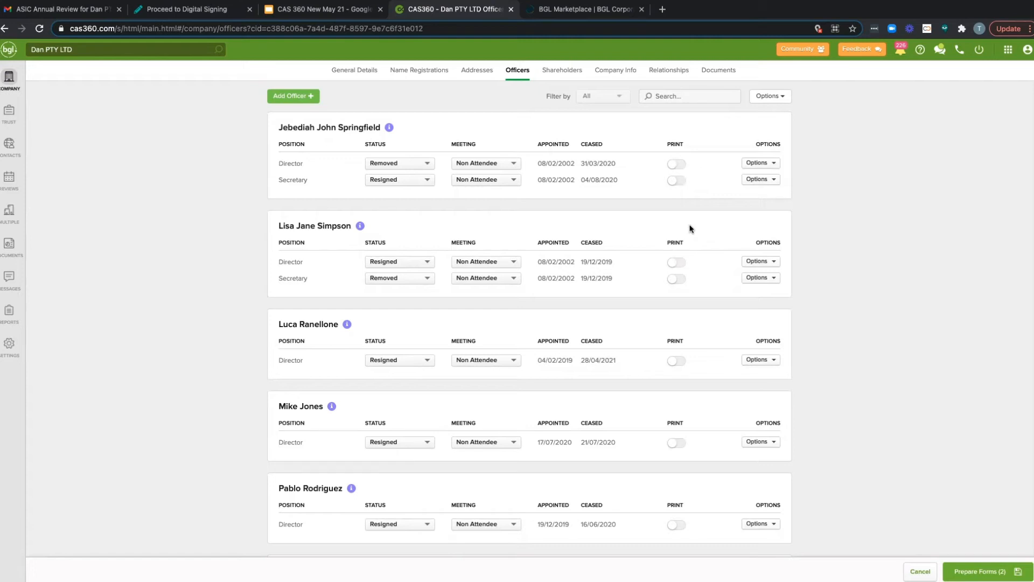
# Step: Prepare the forms, check the validation error details, and remove the officer change from document production before closing it
pyautogui.click(968, 567)
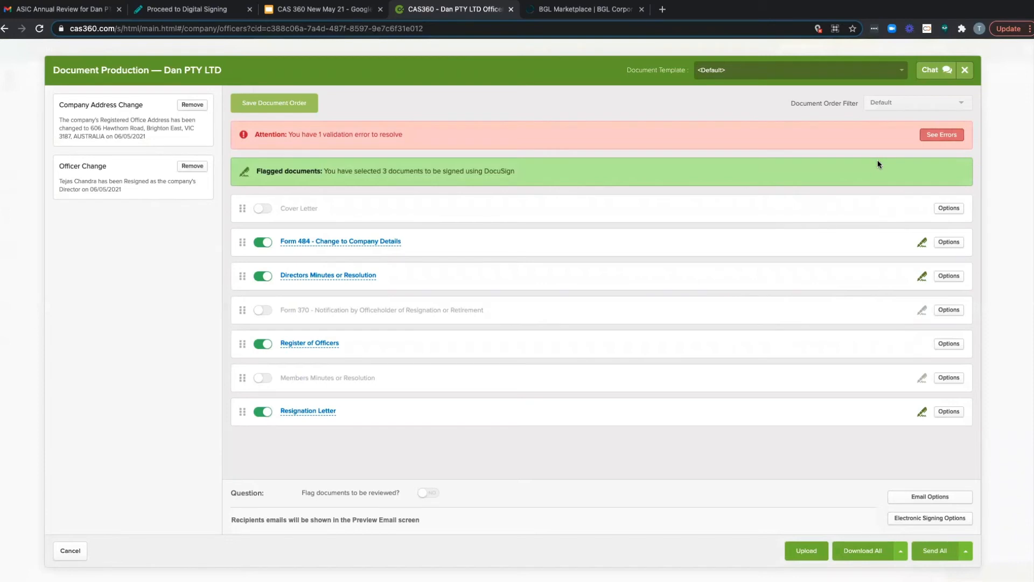
pyautogui.click(938, 136)
pyautogui.click(940, 135)
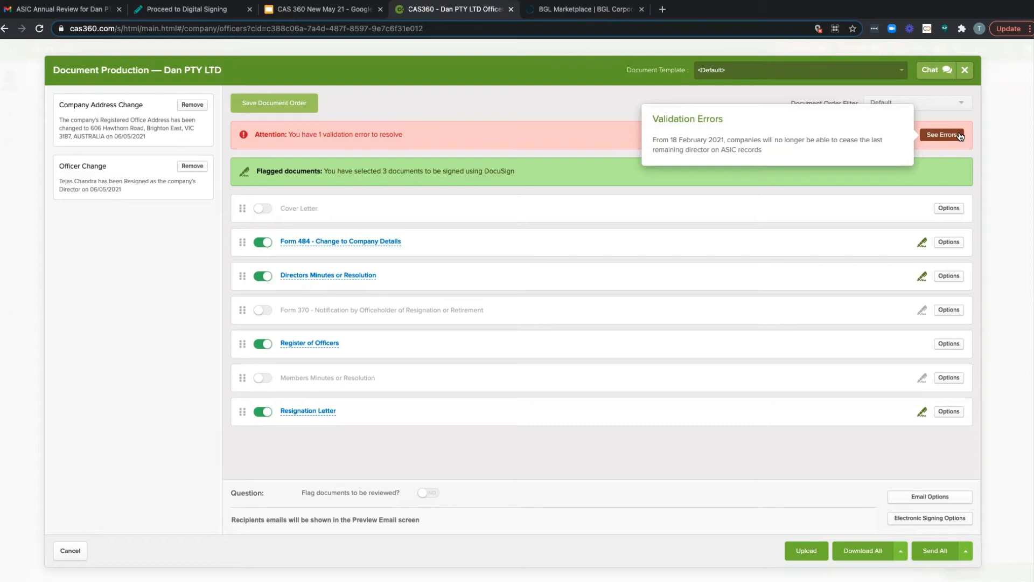
pyautogui.click(937, 138)
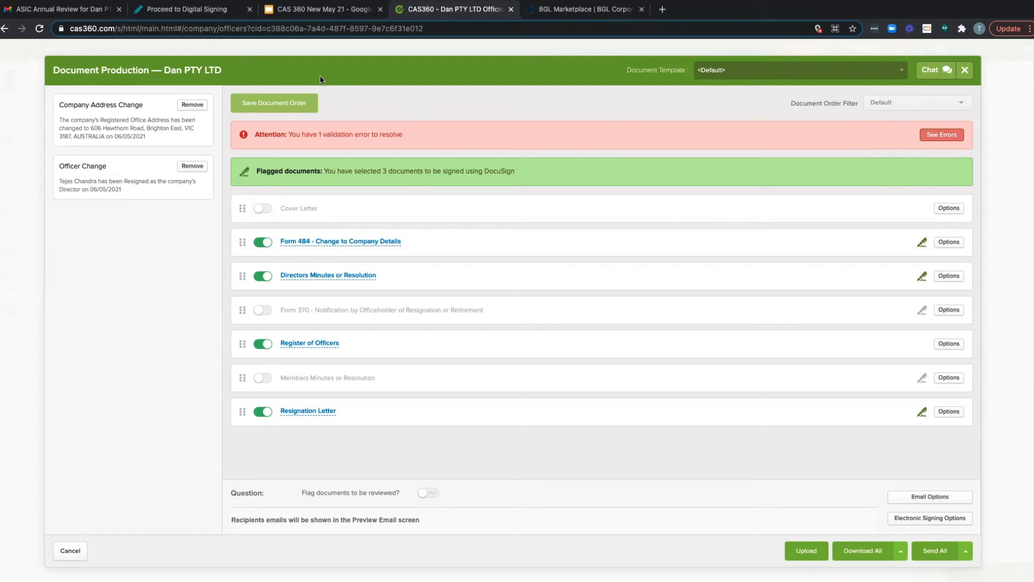
pyautogui.click(192, 167)
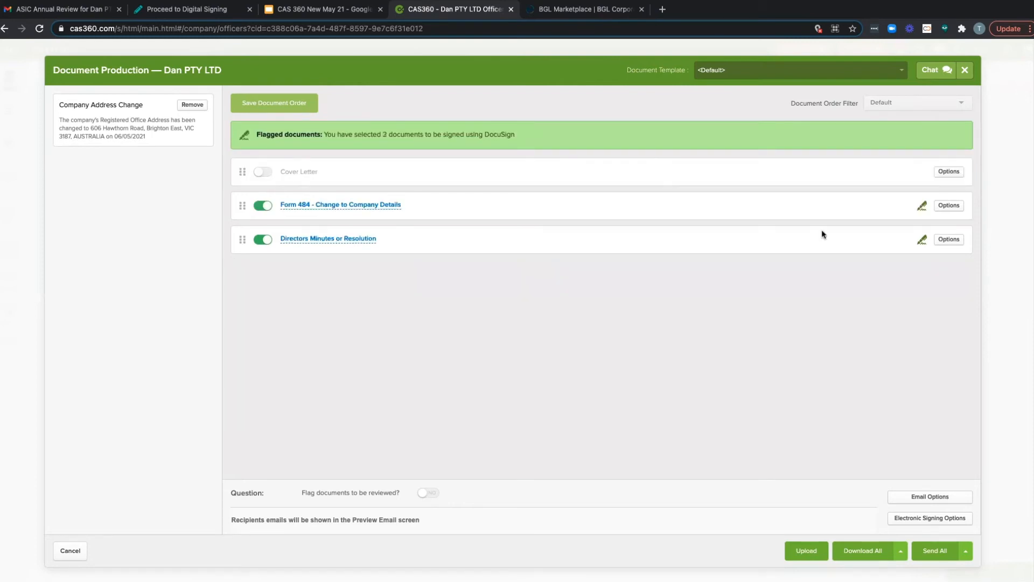
pyautogui.click(963, 70)
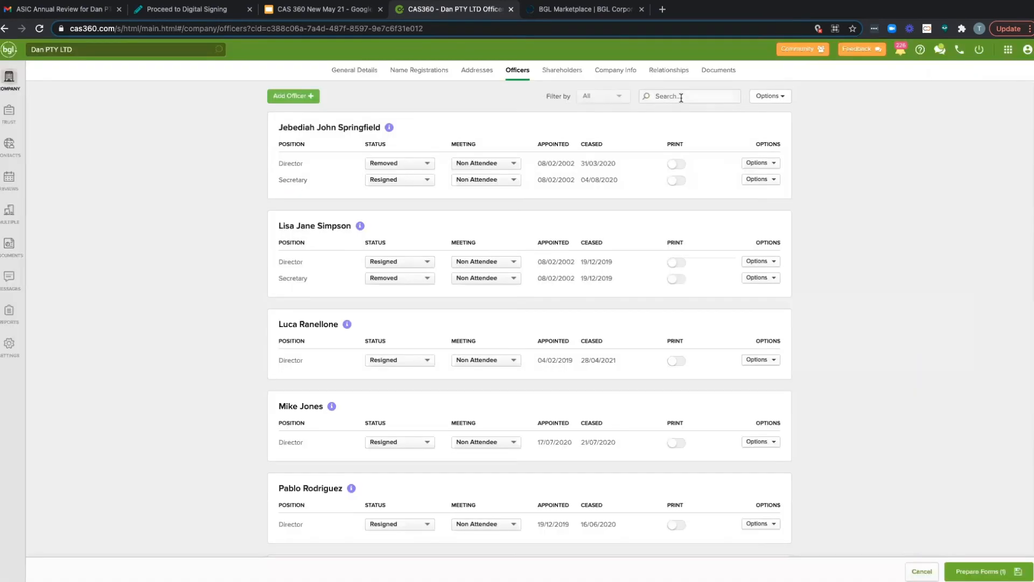
# Step: Open Dan PTY LTD's shareholder records and look over the ordinary share transactions
pyautogui.click(579, 78)
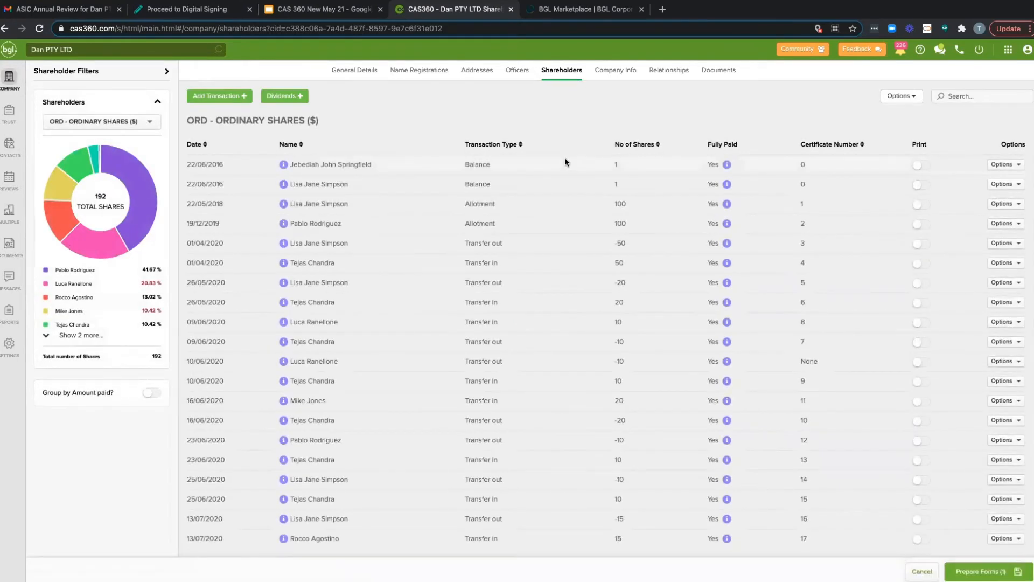
pyautogui.scroll(-2, 566, 161)
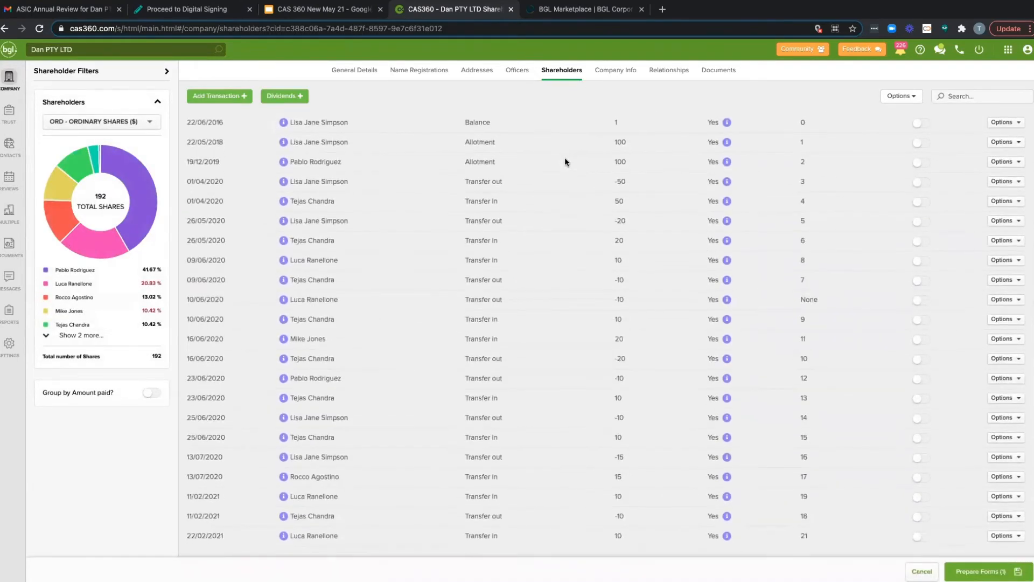
pyautogui.scroll(2, 565, 162)
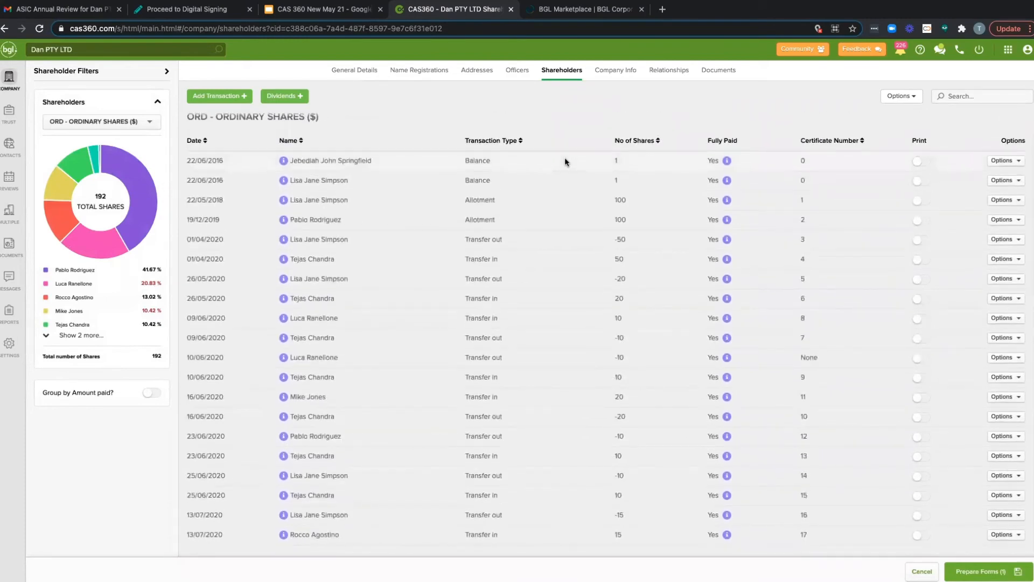
# Step: Start a share transfer for Dan PTY LTD, selecting an existing shareholder as the transferor and another shareholder as the transferee
pyautogui.scroll(-5, 564, 160)
pyautogui.scroll(-3, 565, 160)
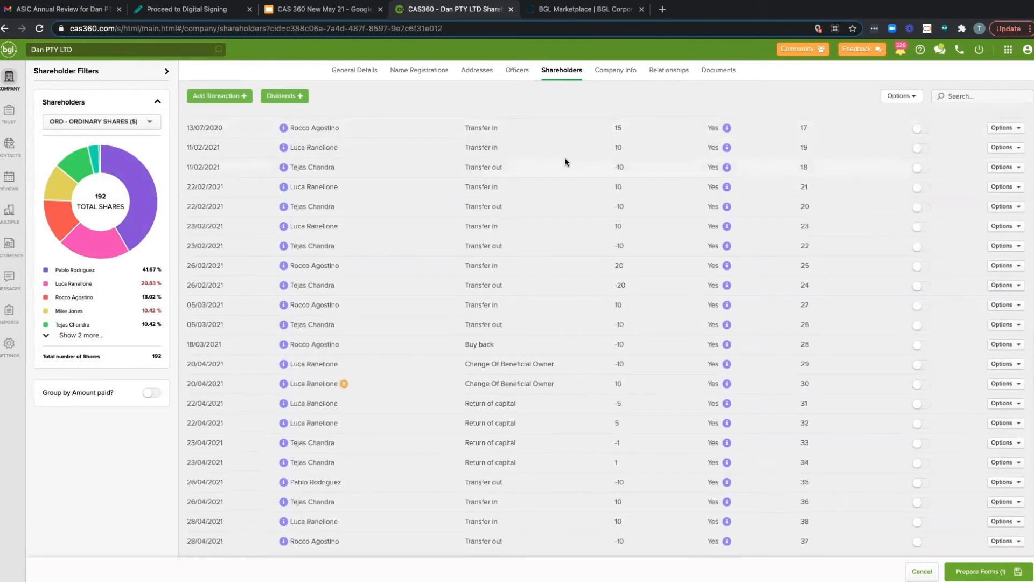
pyautogui.click(245, 102)
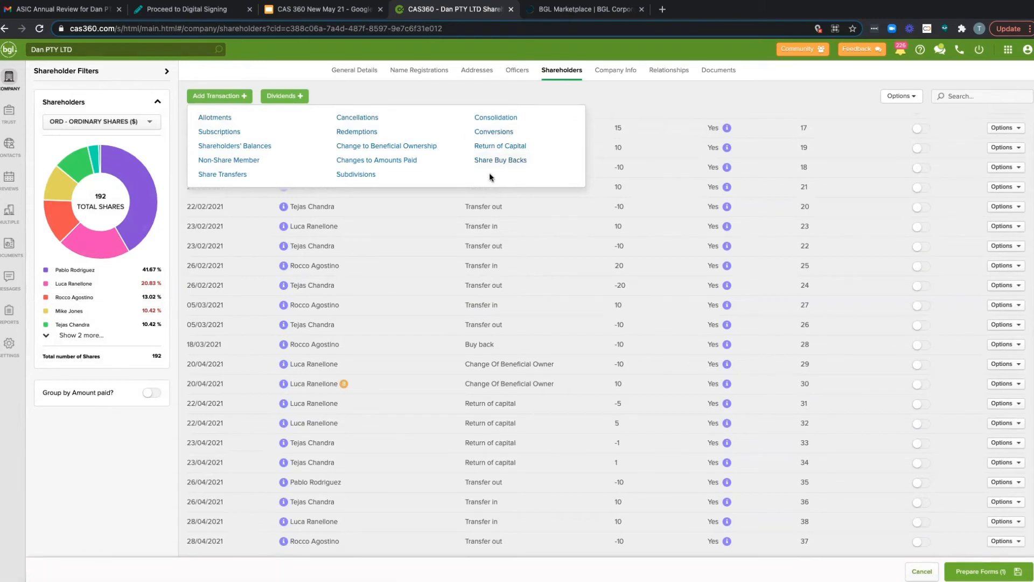
pyautogui.click(257, 178)
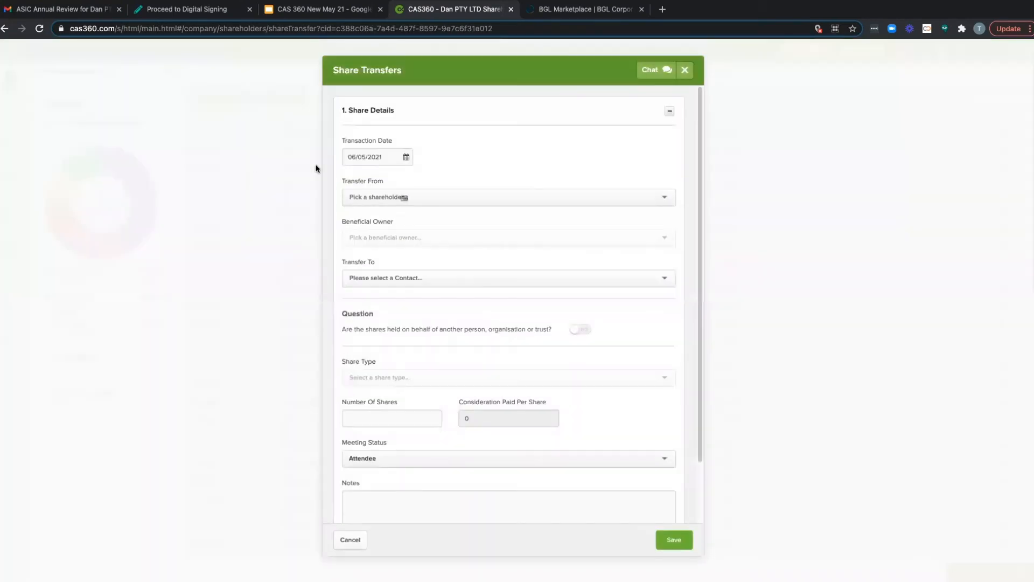
pyautogui.click(424, 198)
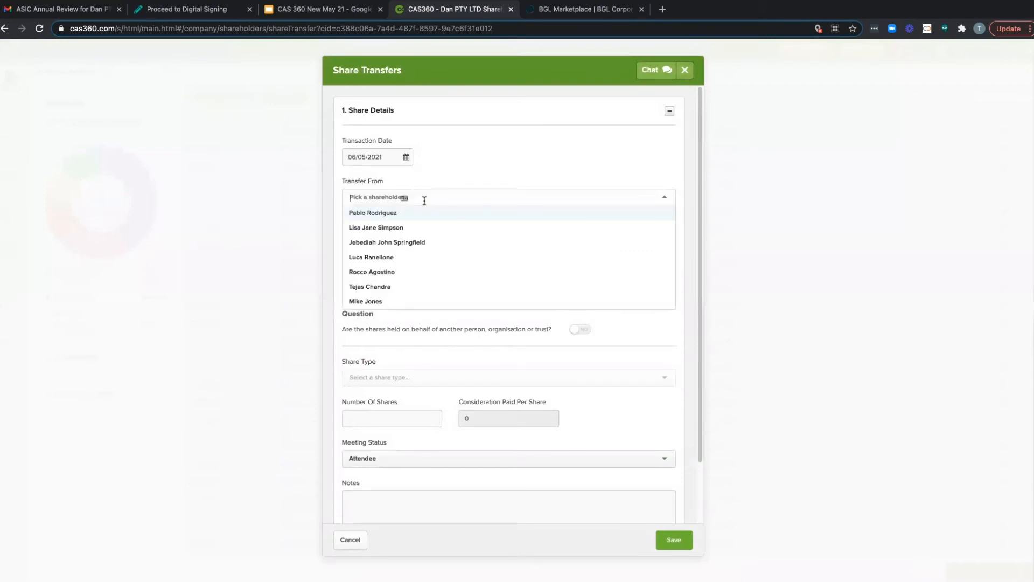
pyautogui.click(389, 287)
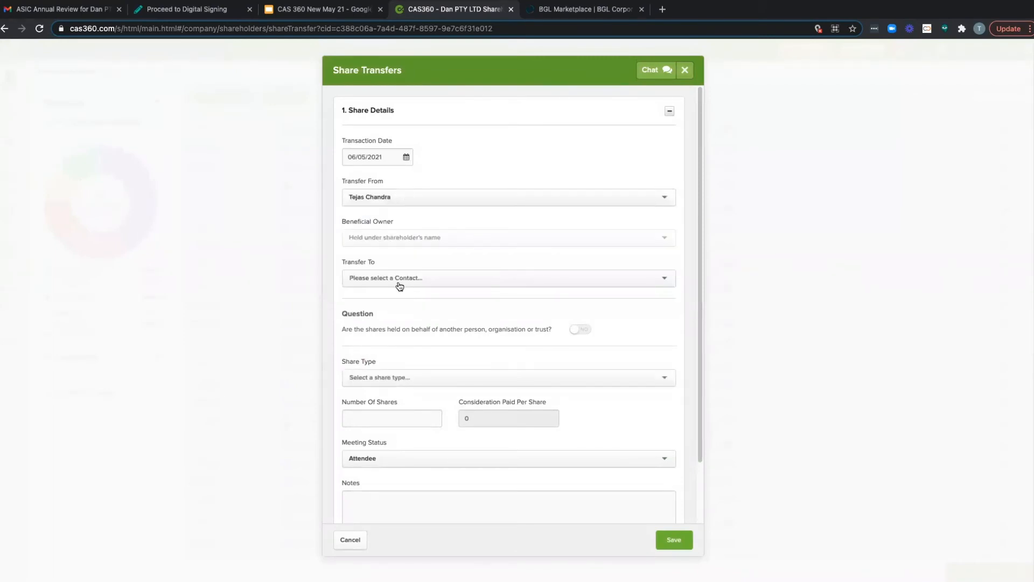
pyautogui.click(397, 279)
pyautogui.click(393, 325)
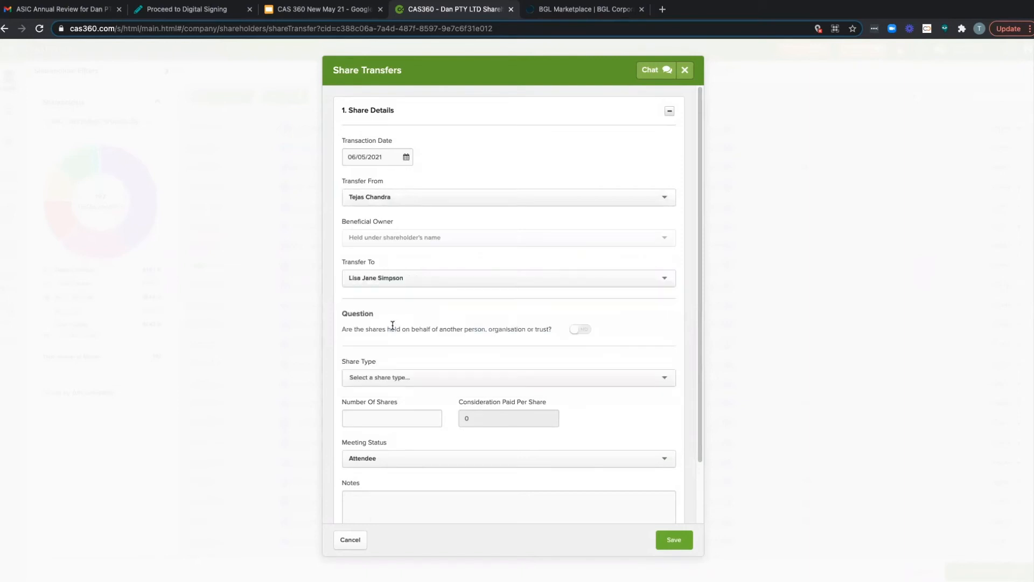
# Step: Change the transferor to the fifth listed shareholder, who holds ORD, ORDINARY SHARES, $1 Fully Paid
pyautogui.click(405, 197)
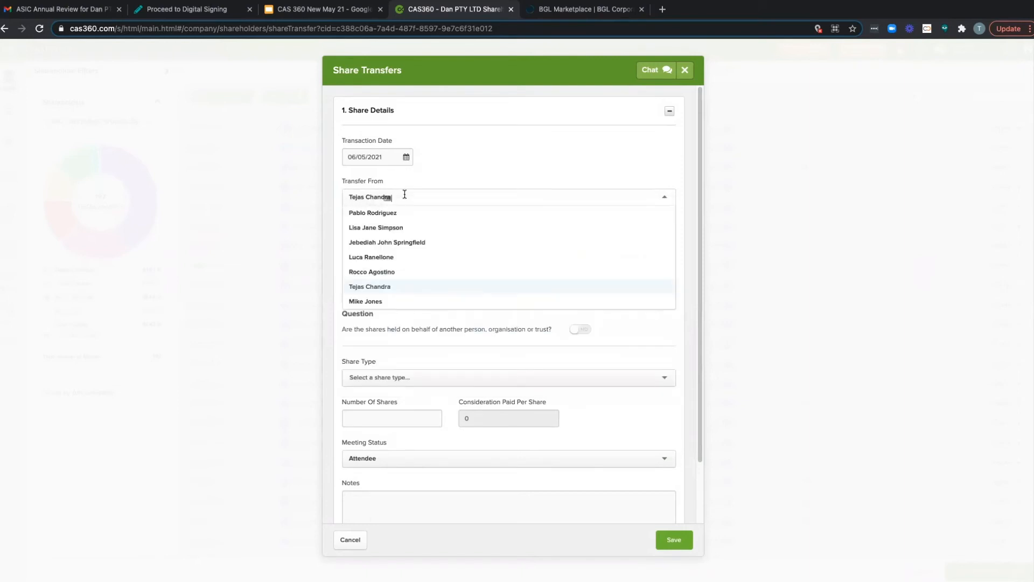
pyautogui.click(393, 244)
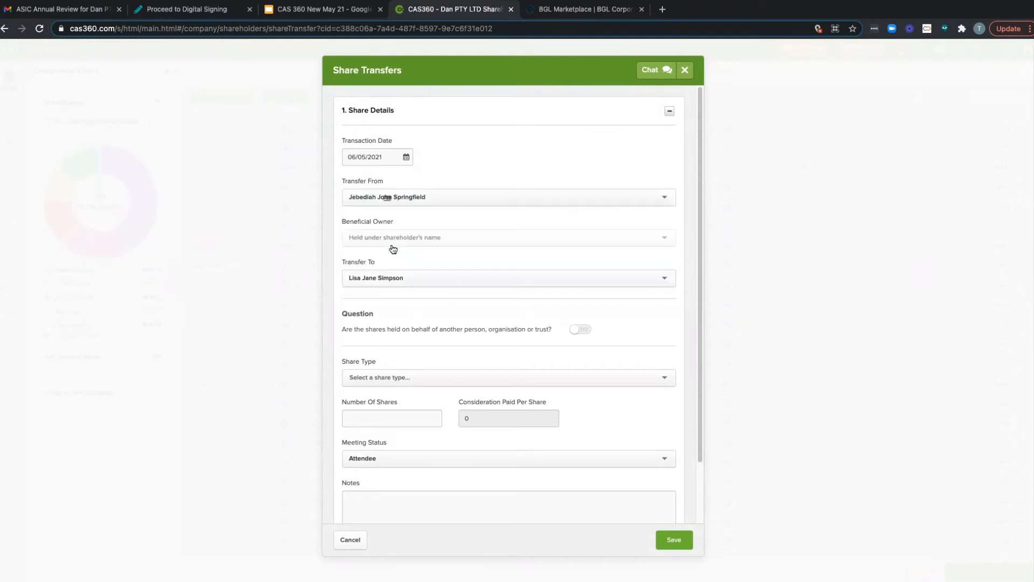
pyautogui.click(385, 195)
pyautogui.click(381, 267)
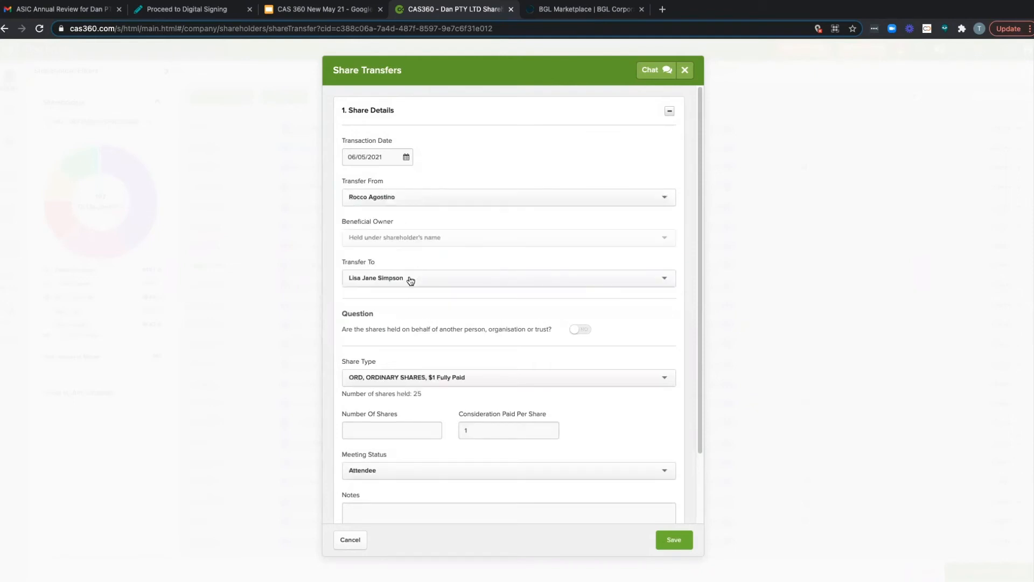
# Step: Set the number of shares transferred to 10 and keep the meeting status as Attendee
pyautogui.click(405, 434)
pyautogui.write('10')
pyautogui.click(440, 409)
pyautogui.scroll(-3, 444, 331)
pyautogui.click(391, 393)
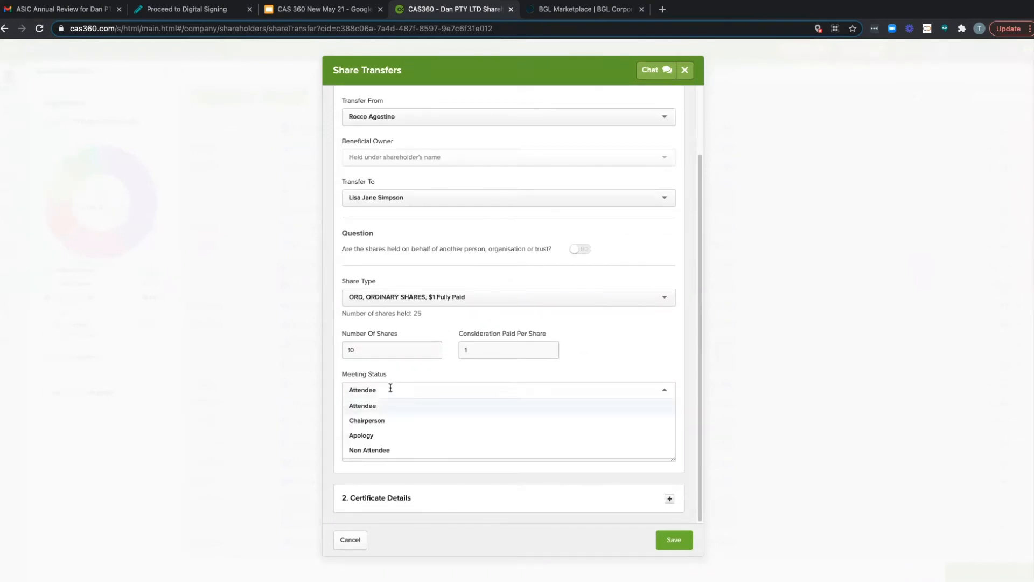
pyautogui.click(381, 389)
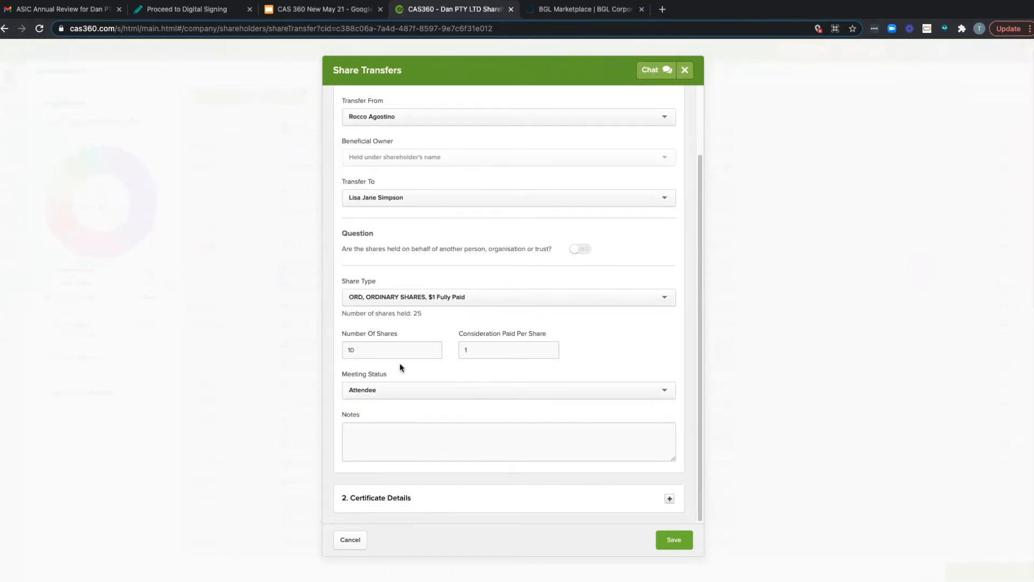
# Step: Review the transferor and transferee certificate details and save the share transfer
pyautogui.click(377, 496)
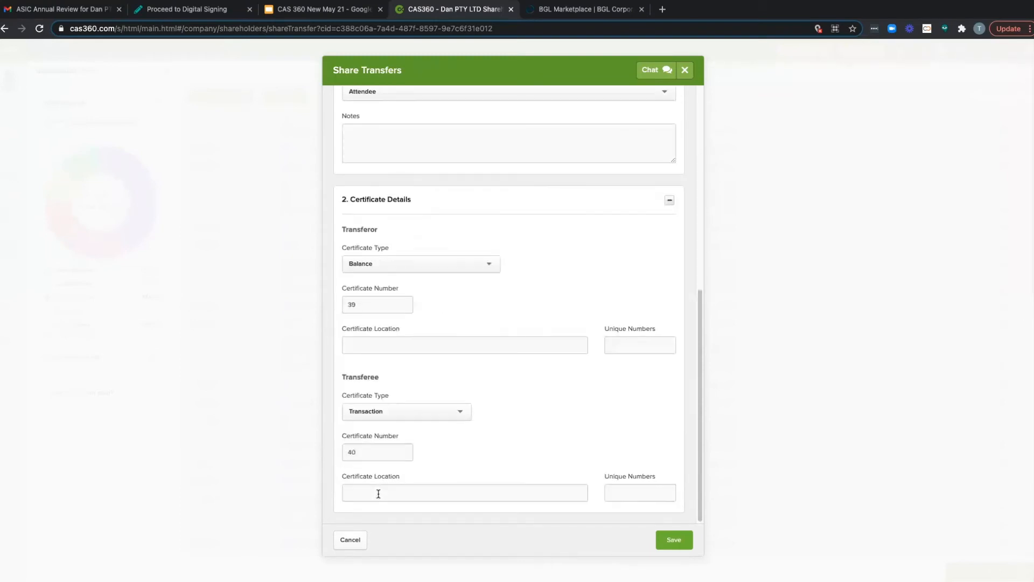
pyautogui.click(378, 310)
pyautogui.click(451, 294)
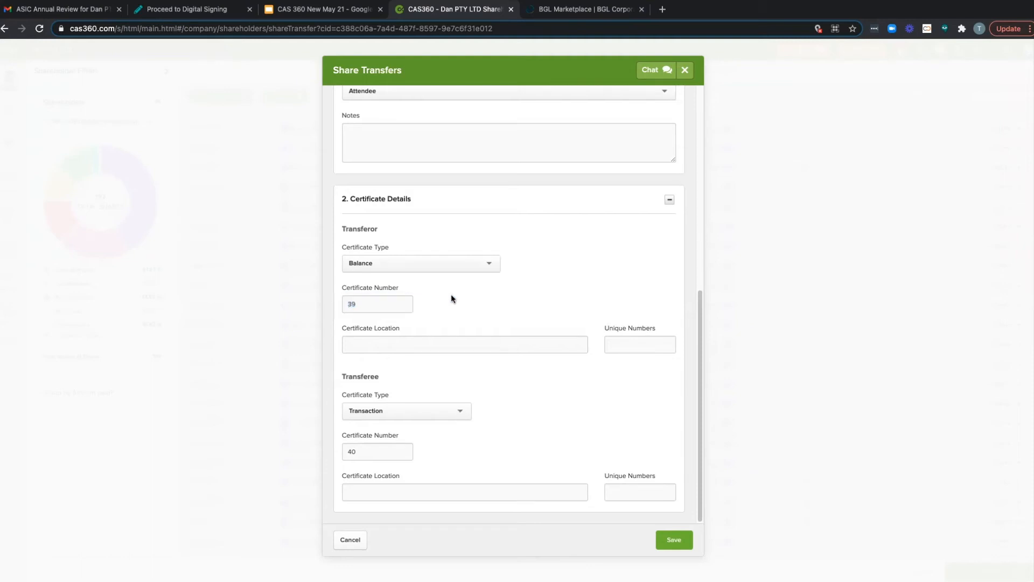
pyautogui.scroll(10, 451, 294)
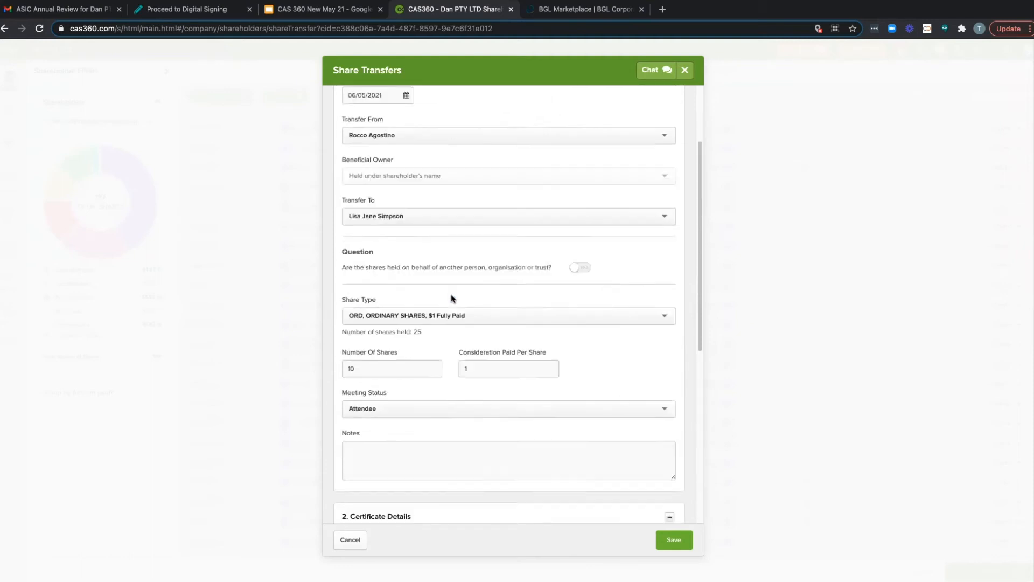
pyautogui.click(671, 546)
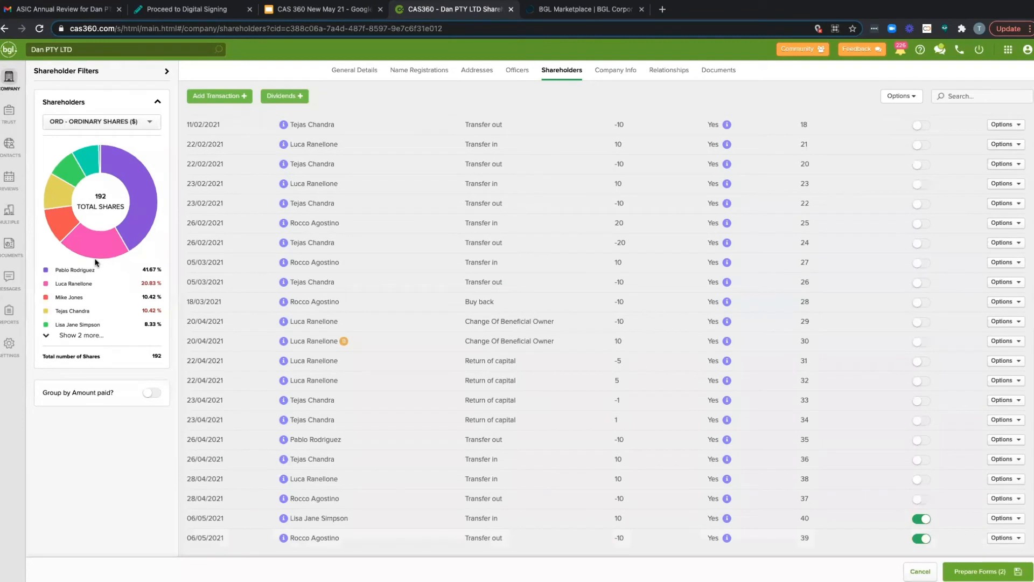
# Step: Prepare the forms for the recorded share transfer and look over the document production list
pyautogui.moveTo(105, 168)
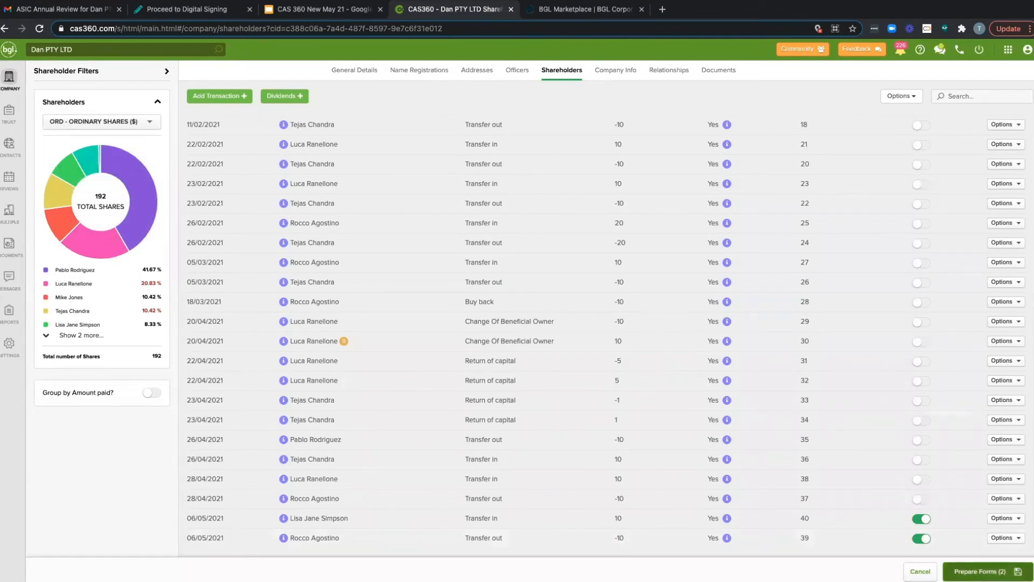
pyautogui.click(958, 572)
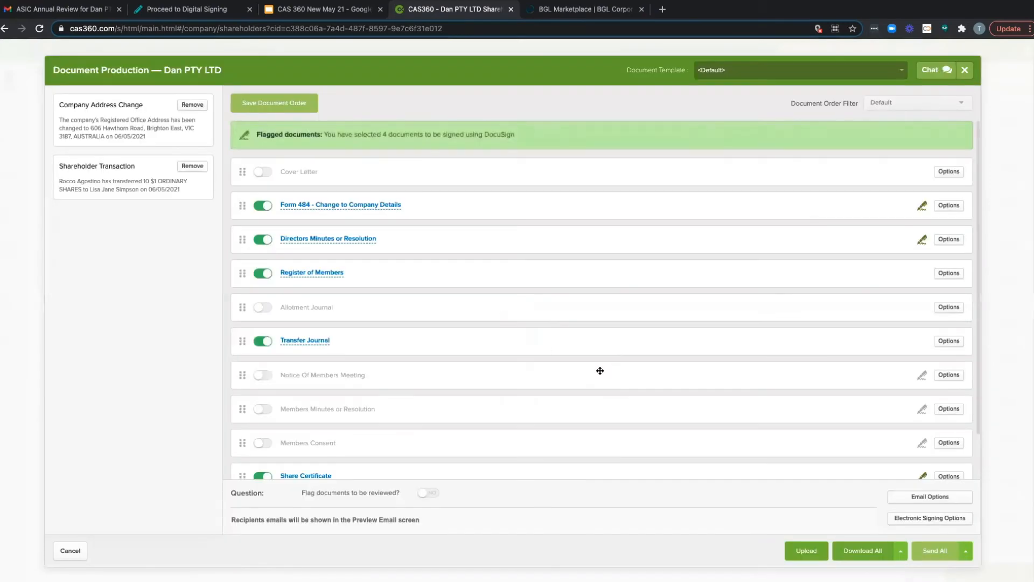
pyautogui.scroll(-1, 396, 297)
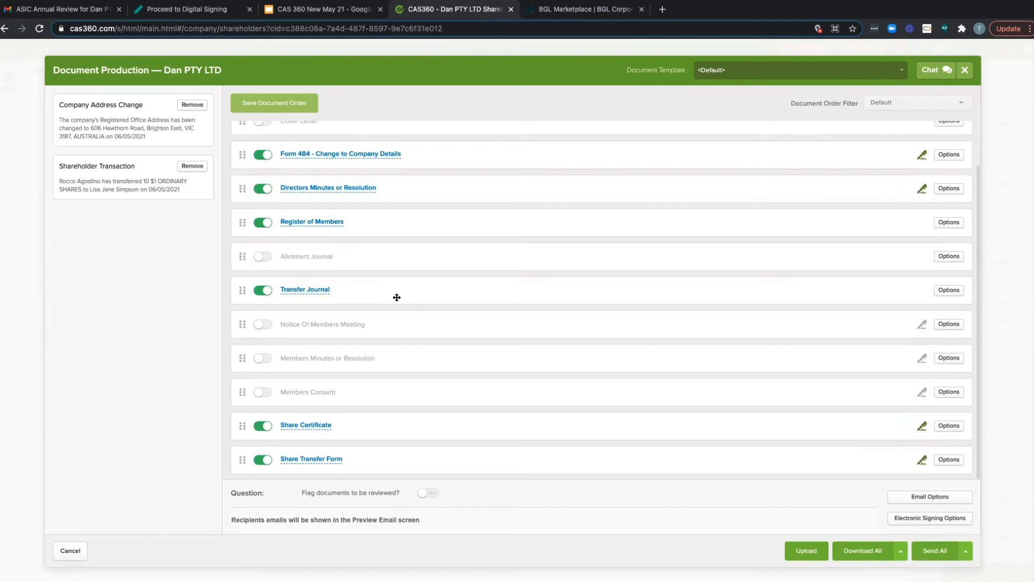
# Step: Preview the Register of Members, look through its share transaction history, and close the preview
pyautogui.click(320, 223)
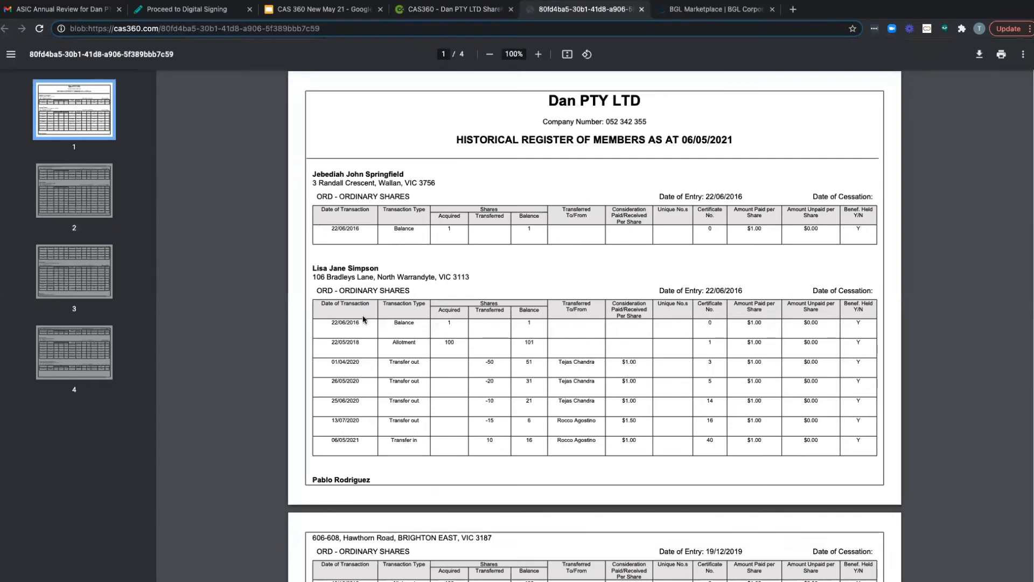
pyautogui.scroll(-3, 366, 323)
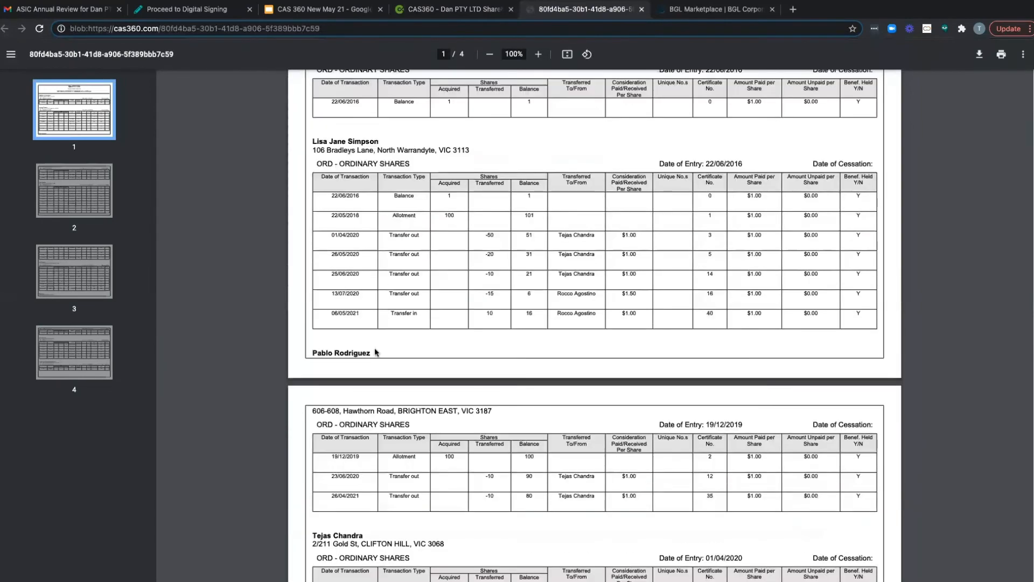
pyautogui.scroll(3, 371, 326)
pyautogui.scroll(-3, 374, 350)
pyautogui.scroll(-8, 376, 352)
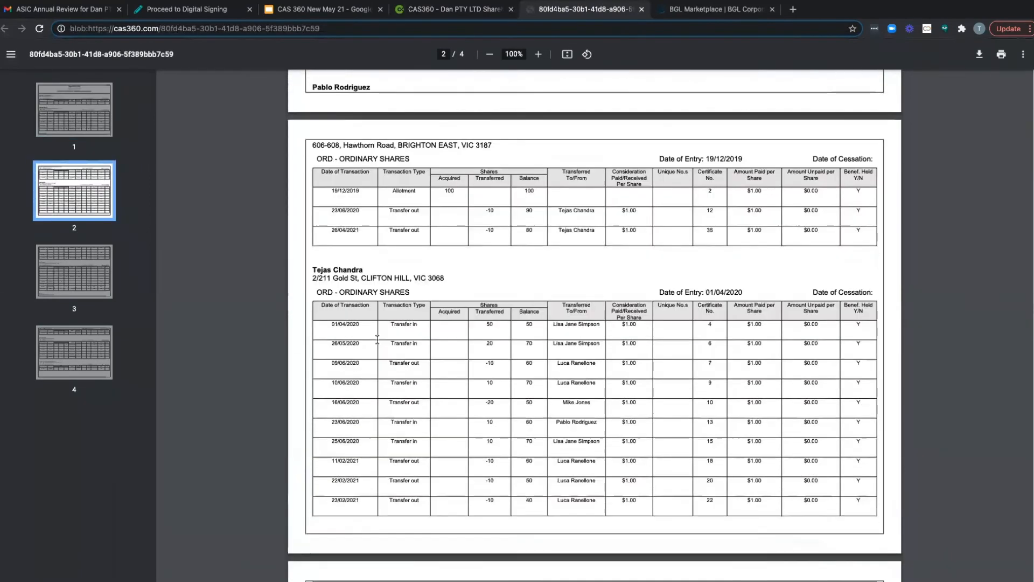
pyautogui.scroll(-3, 485, 190)
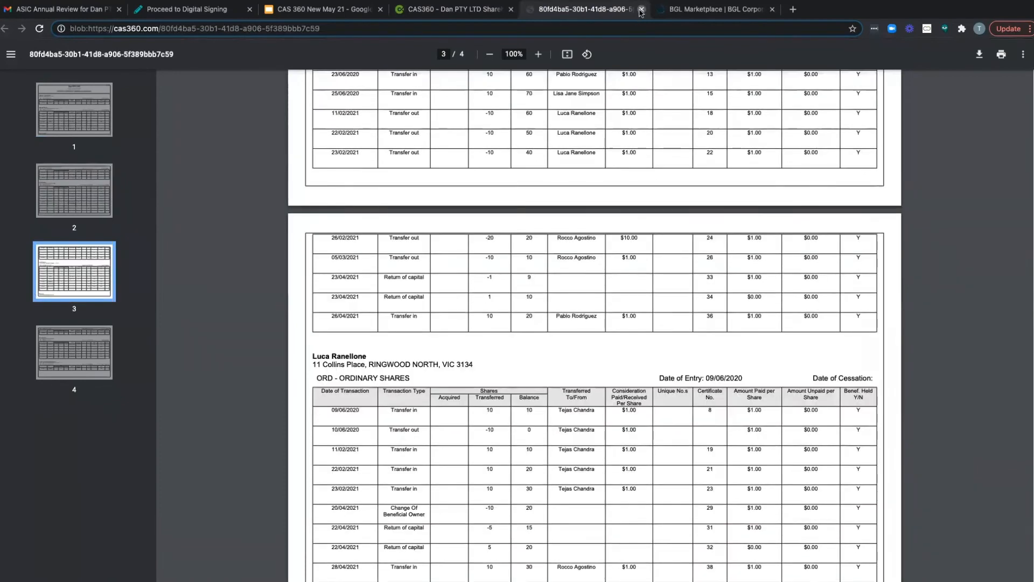
pyautogui.click(641, 10)
# Step: Preview the Share Certificate document, check both the transferee's and transferor's certificates, and close the preview
pyautogui.click(300, 425)
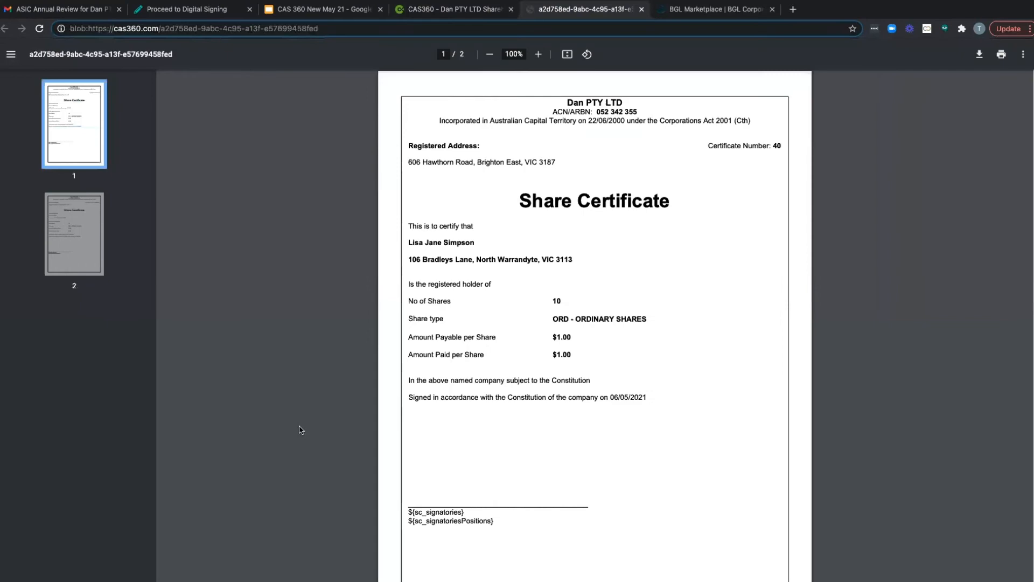
pyautogui.scroll(-2, 546, 458)
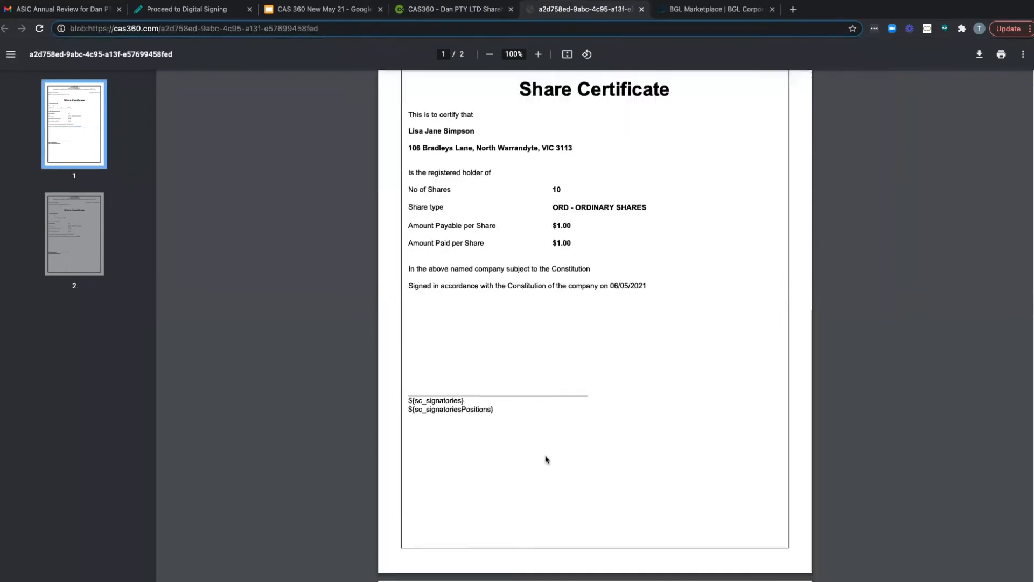
pyautogui.scroll(-3, 546, 458)
pyautogui.scroll(-6, 549, 466)
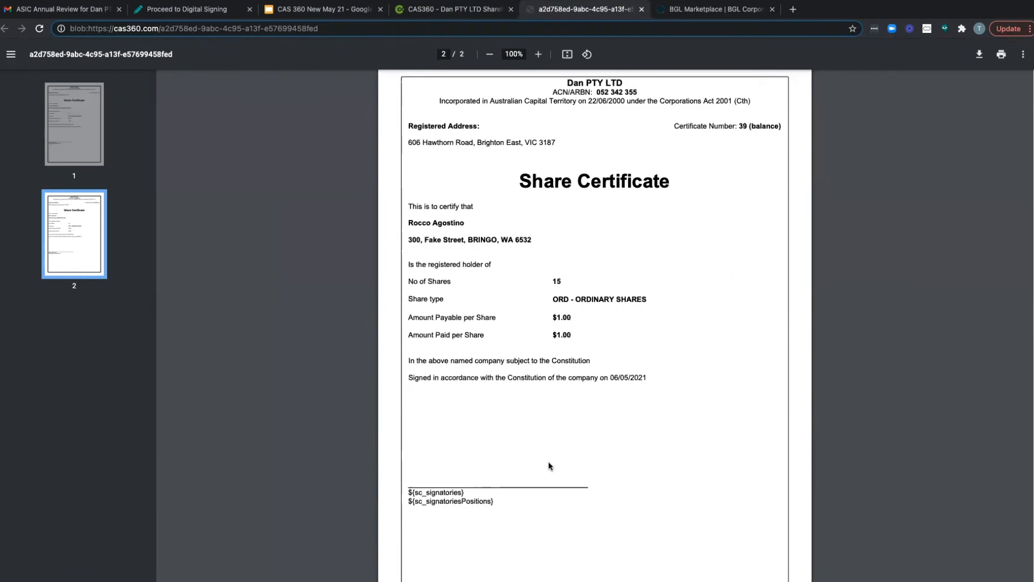
pyautogui.scroll(11, 549, 466)
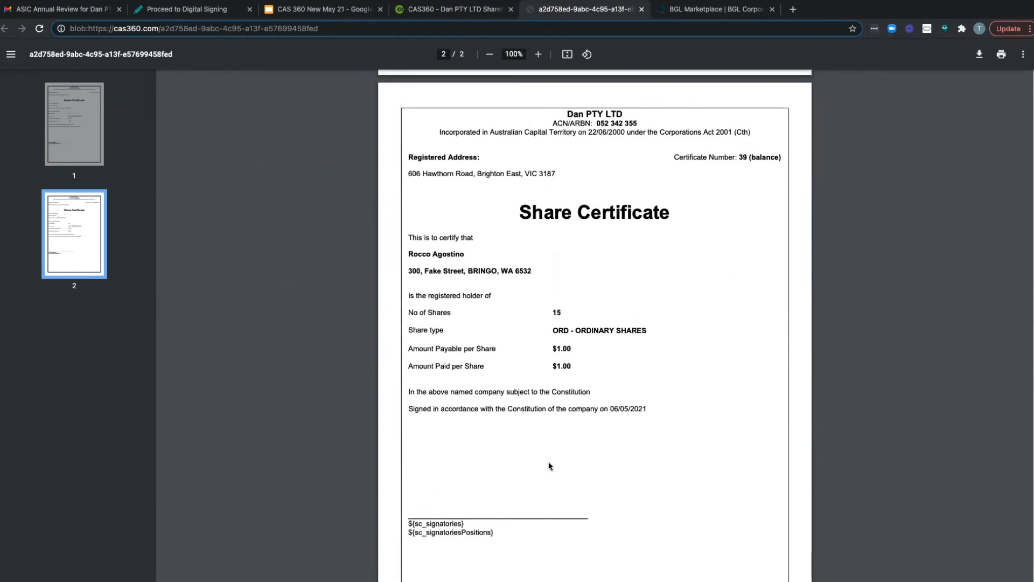
pyautogui.click(642, 9)
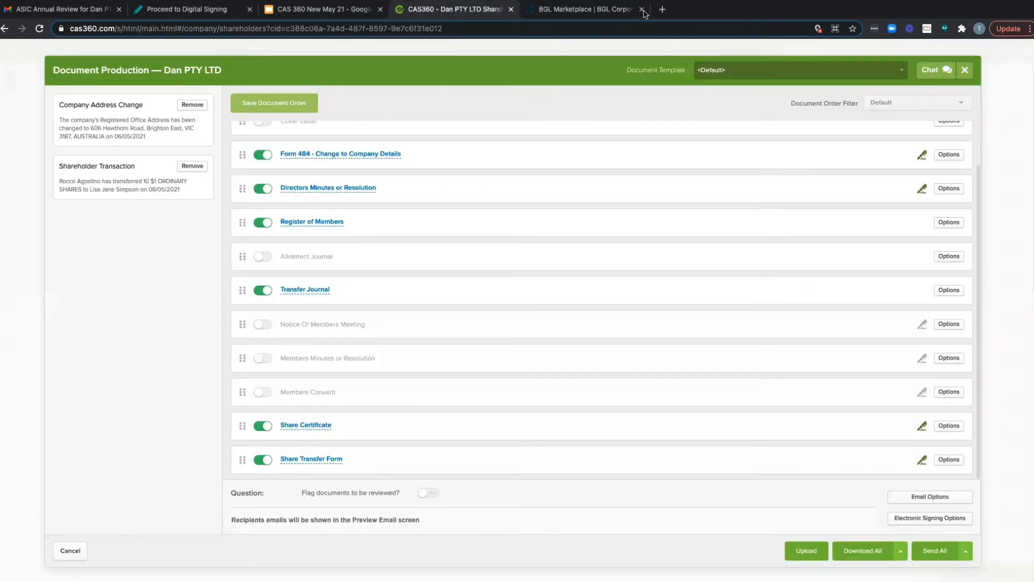
# Step: Preview the Share Transfer Form, check its seller and buyer sections, and close the preview
pyautogui.click(335, 458)
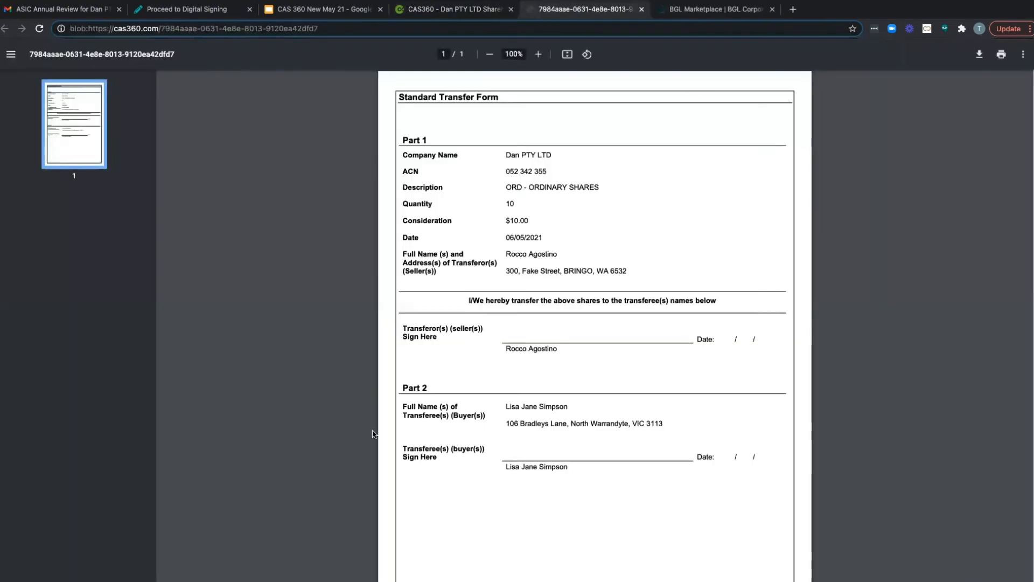
pyautogui.scroll(-2, 546, 445)
pyautogui.scroll(2, 547, 444)
pyautogui.click(642, 9)
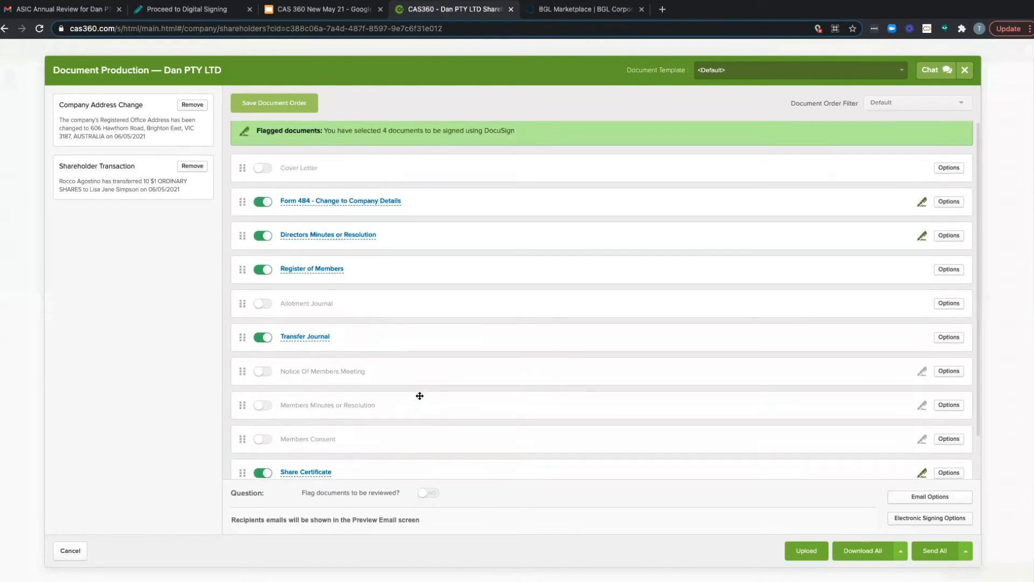
# Step: Preview the Directors Minutes or Resolution covering the address change and share transfer, close it, and look over the document list again
pyautogui.scroll(-1, 419, 396)
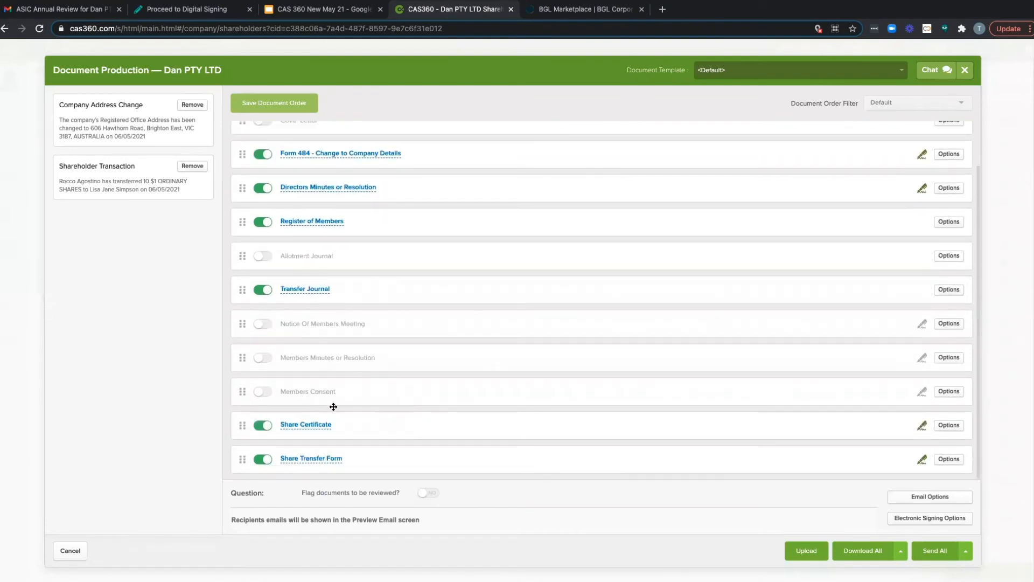
pyautogui.scroll(2, 345, 398)
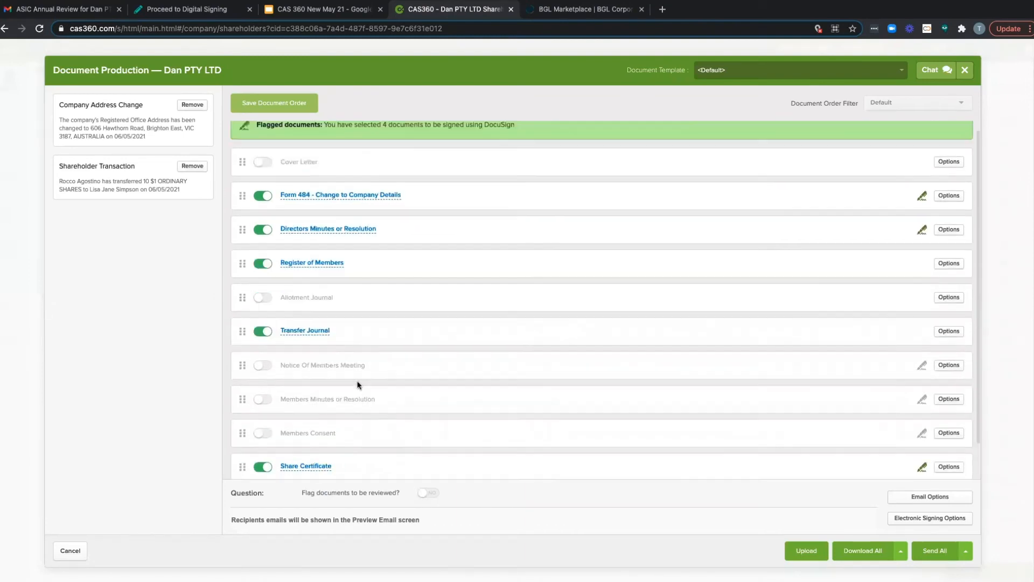
pyautogui.click(356, 231)
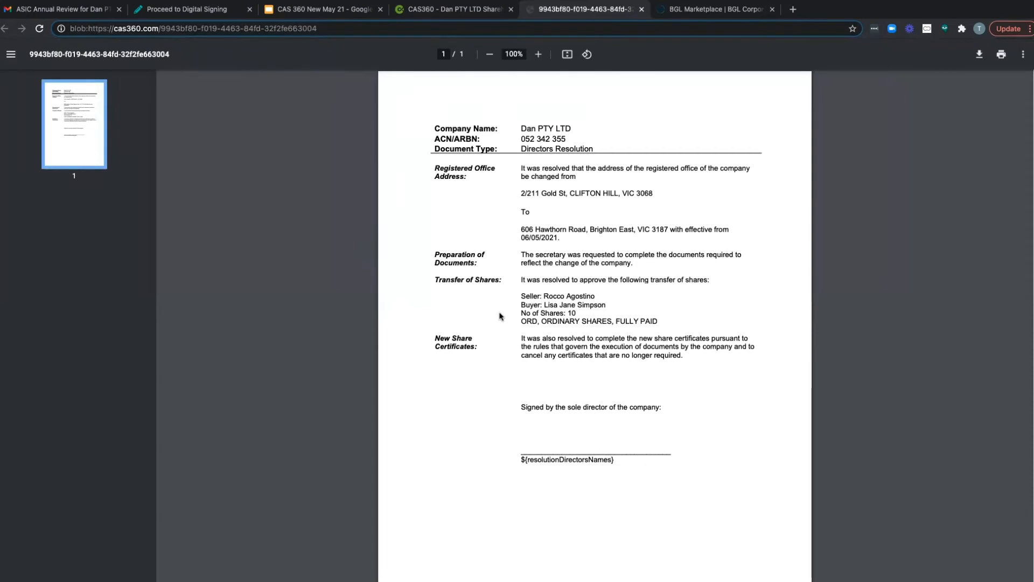
pyautogui.scroll(-3, 500, 316)
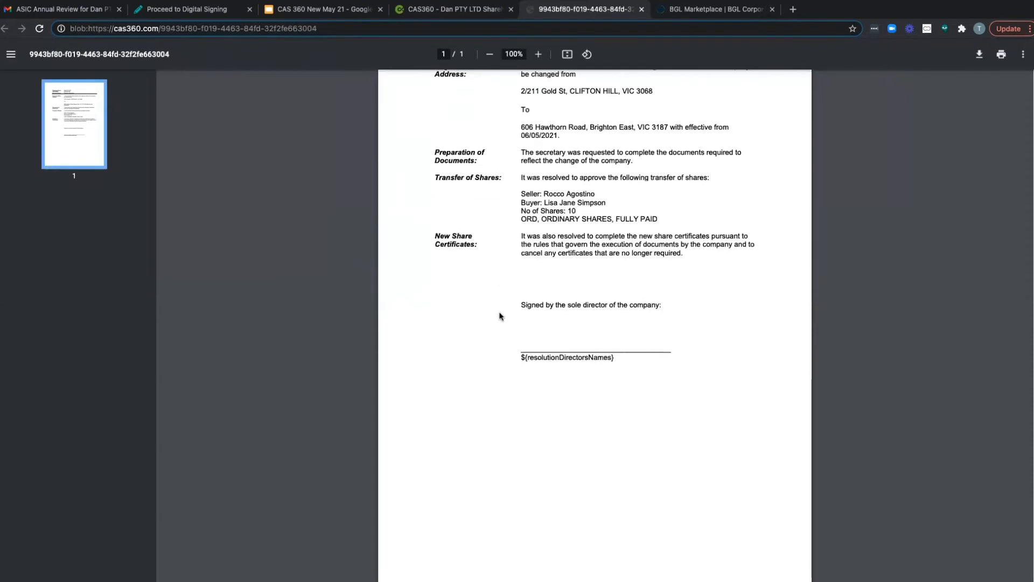
pyautogui.scroll(3, 501, 316)
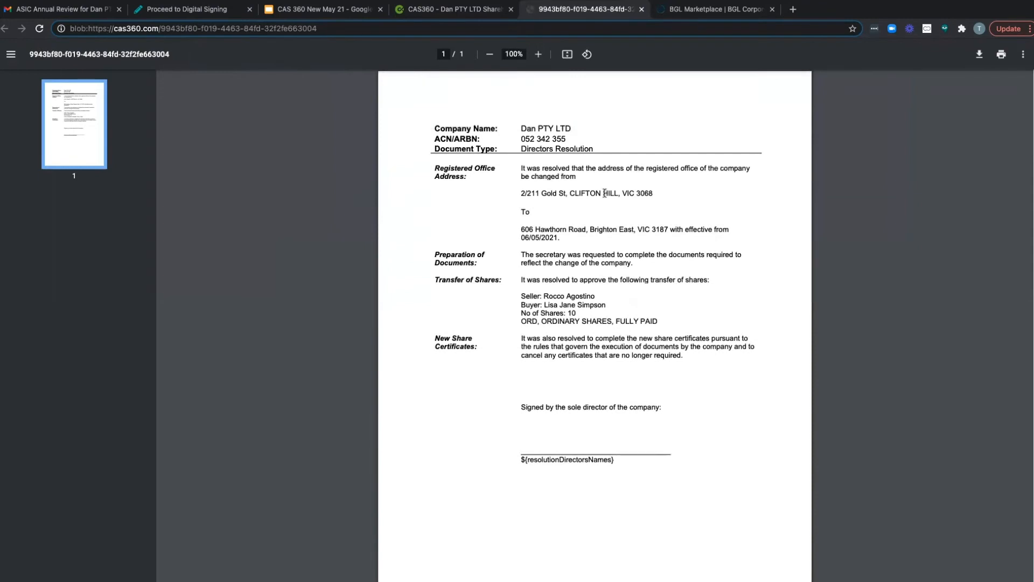
pyautogui.click(642, 9)
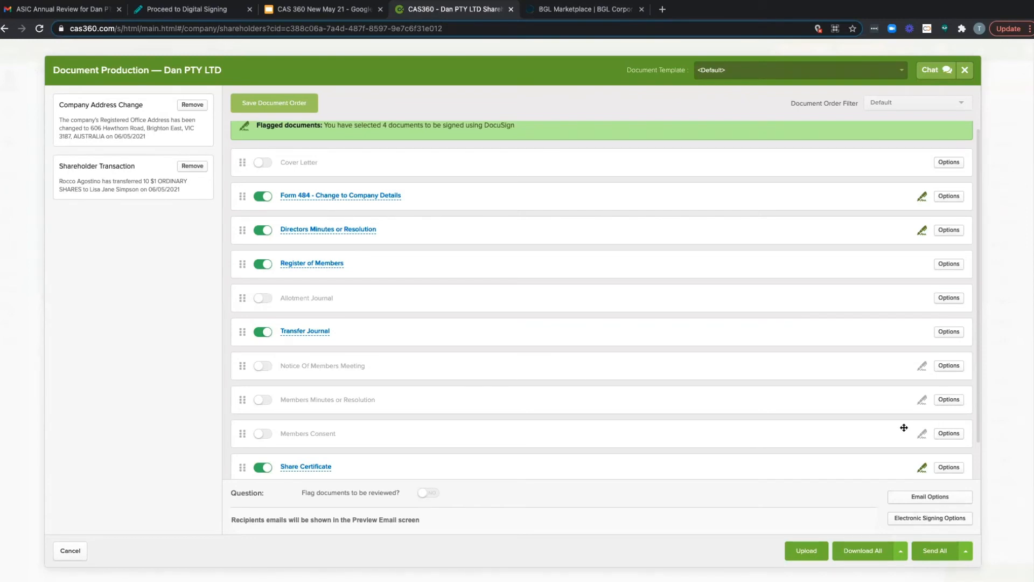
pyautogui.scroll(1, 900, 429)
pyautogui.scroll(-1, 903, 427)
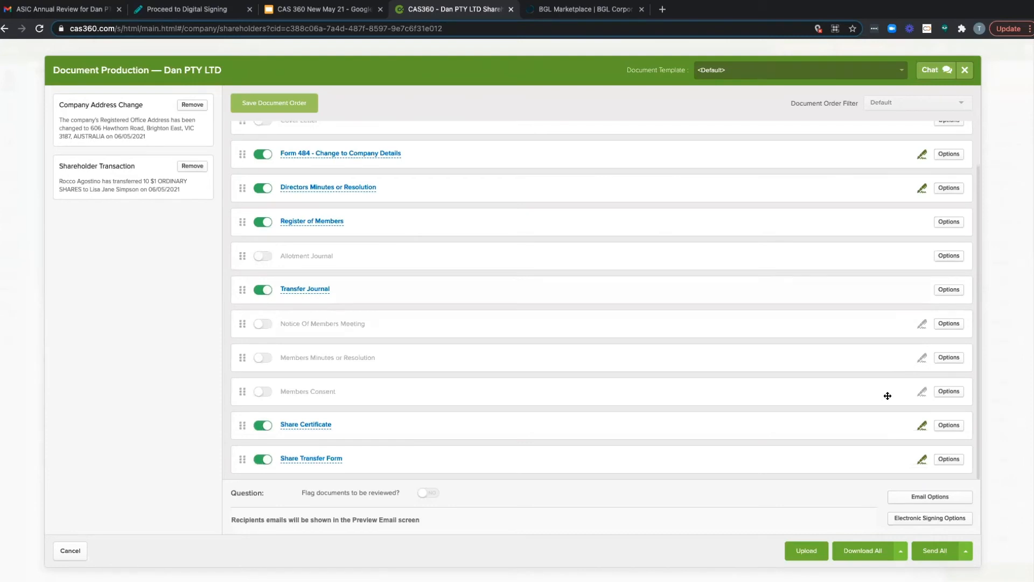
# Step: Show the send options for the prepared documents, including sending all with automatic document reminders
pyautogui.rightClick(964, 554)
pyautogui.click(968, 554)
pyautogui.click(970, 557)
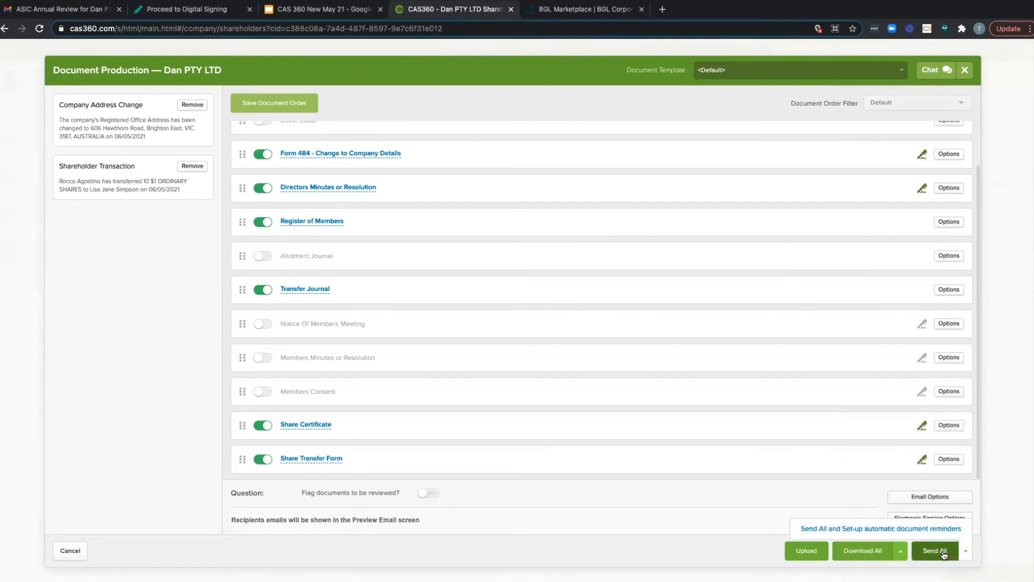
# Step: Try sending all documents, choose a signatory for Form 484, and cancel the Form 484 settings
pyautogui.click(942, 552)
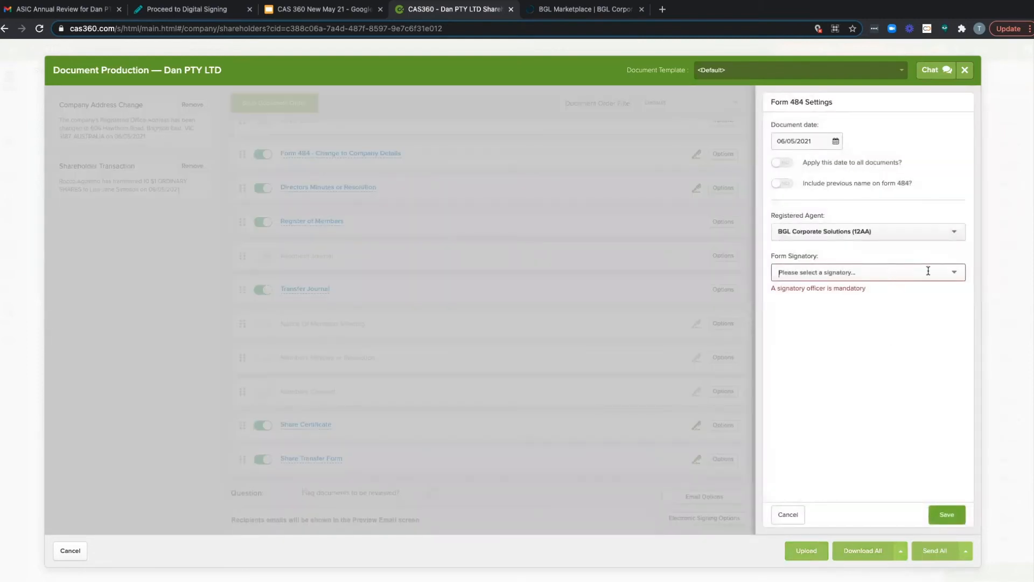
pyautogui.write('Te')
pyautogui.write('rry')
pyautogui.click(919, 317)
pyautogui.click(784, 517)
pyautogui.click(787, 514)
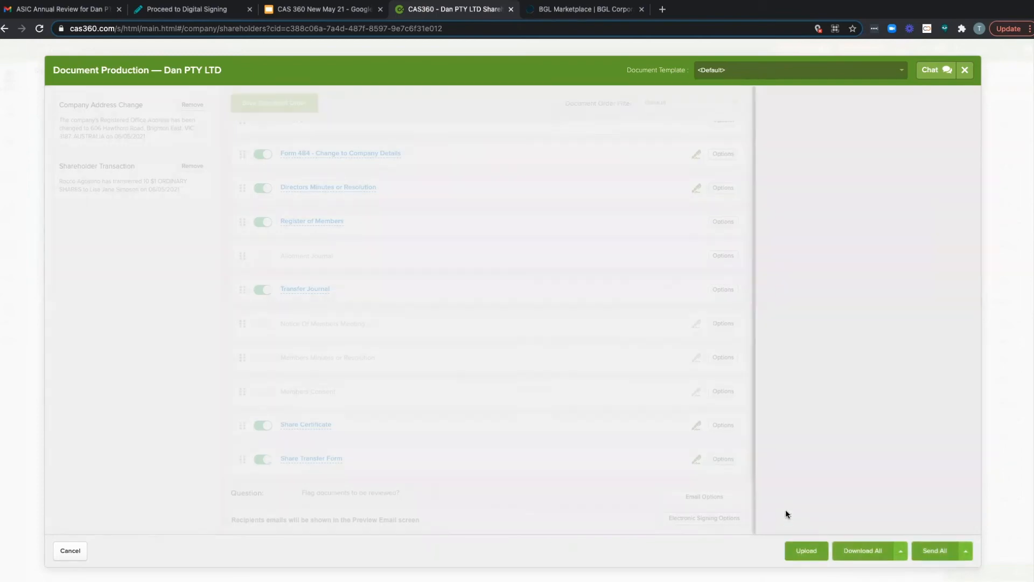
# Step: Check the send options once more and close Dan PTY LTD's document production without sending
pyautogui.click(970, 552)
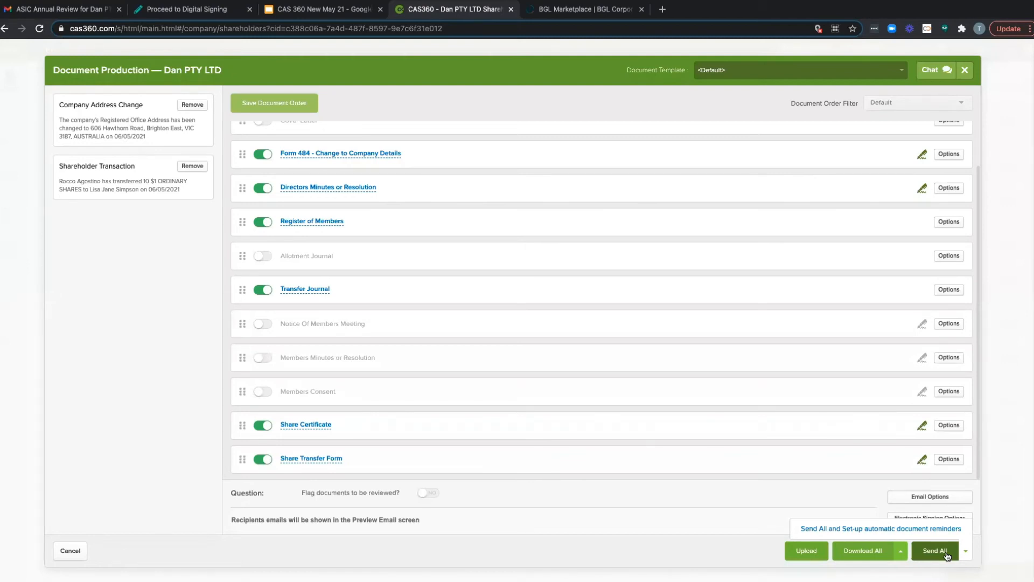
pyautogui.click(964, 72)
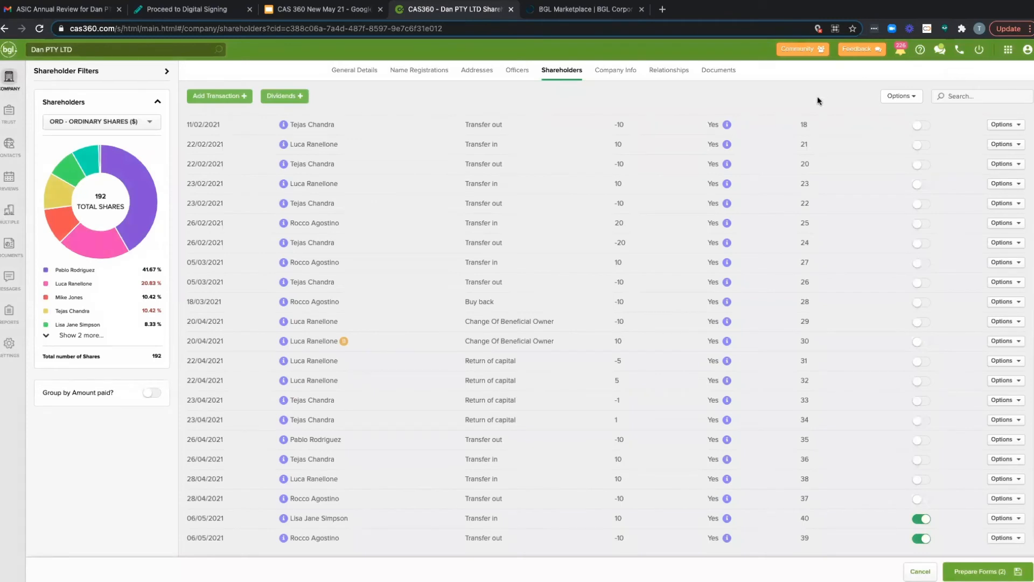
# Step: Open Dan PTY LTD's document list, look through the status choices for the Form 484 due 17/05/2021, and cancel the status edit
pyautogui.click(718, 76)
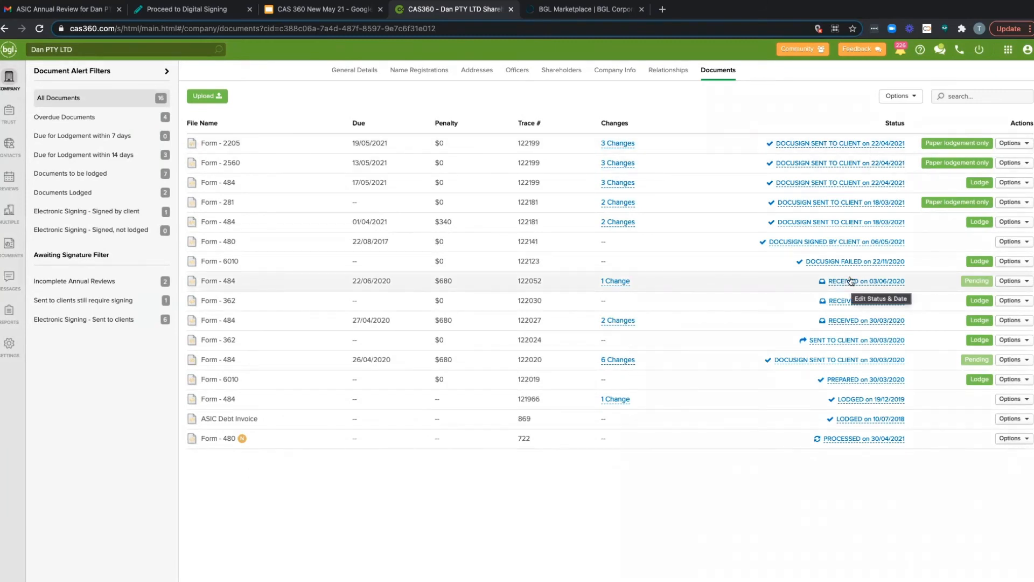
pyautogui.click(833, 185)
pyautogui.click(833, 87)
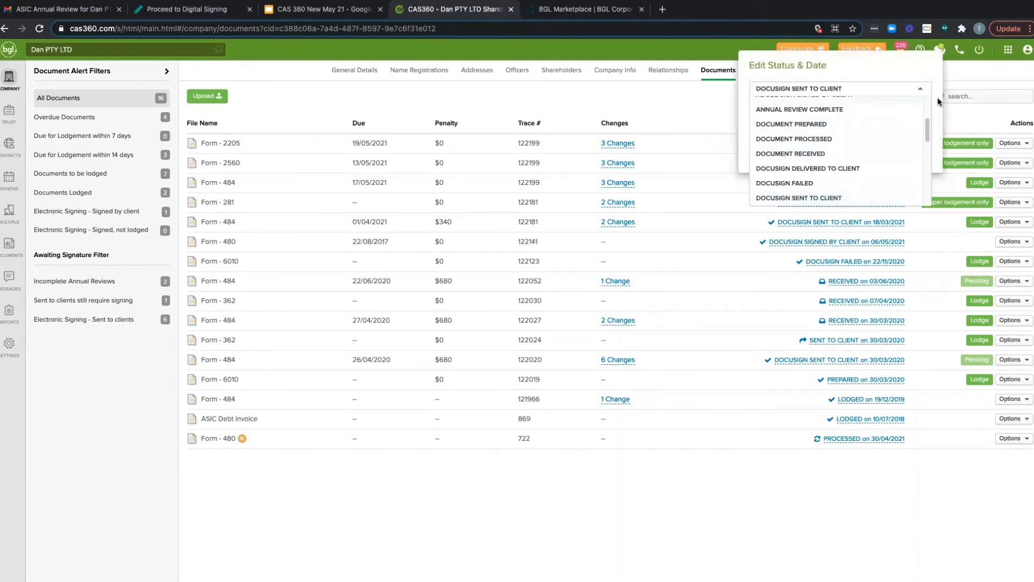
pyautogui.moveTo(927, 134); pyautogui.dragTo(927, 147)
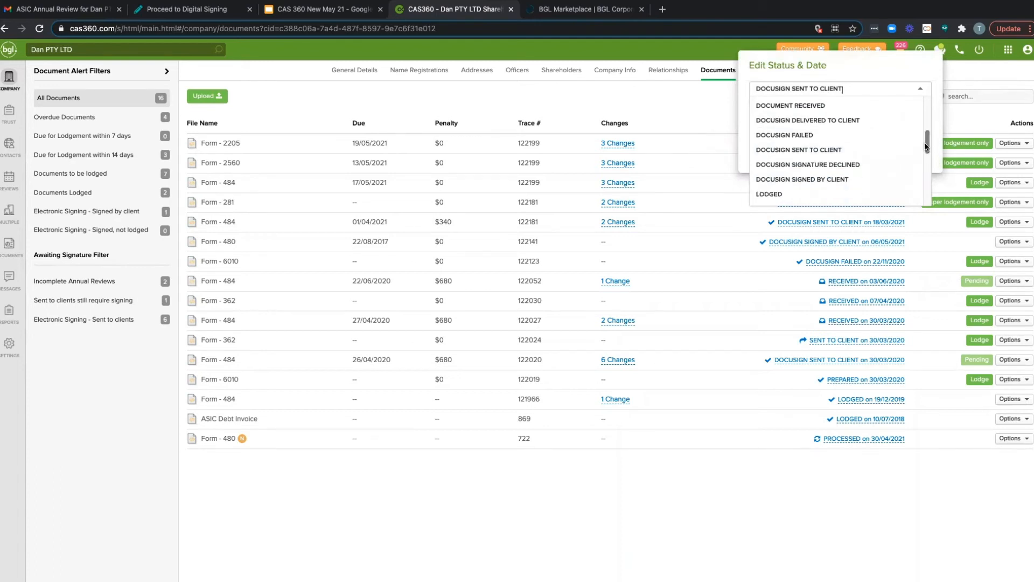
pyautogui.click(933, 123)
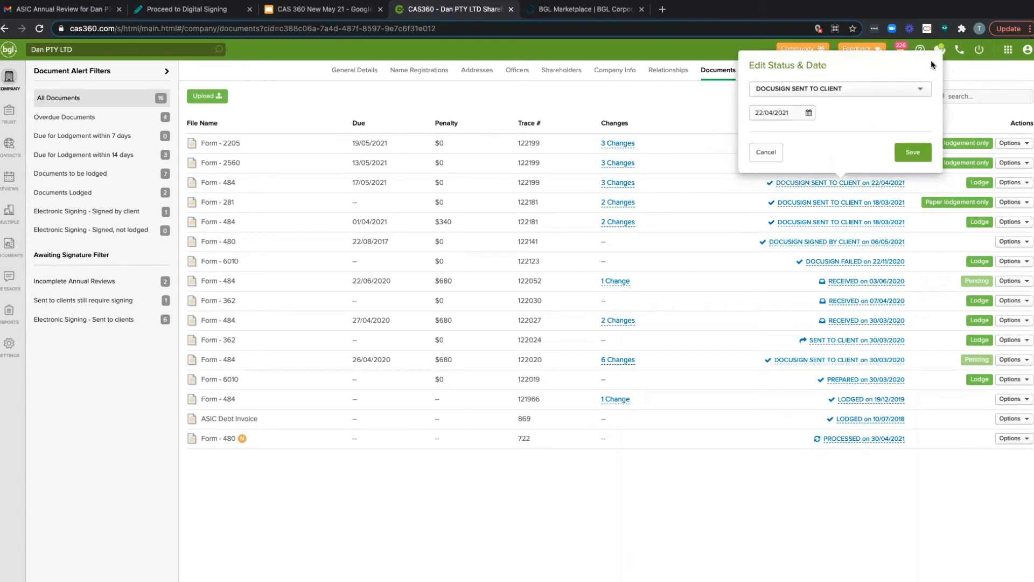
pyautogui.click(760, 160)
# Step: Bring up the lodgement confirmation for the Form 484 due 17/05/2021 and close it without lodging
pyautogui.click(980, 185)
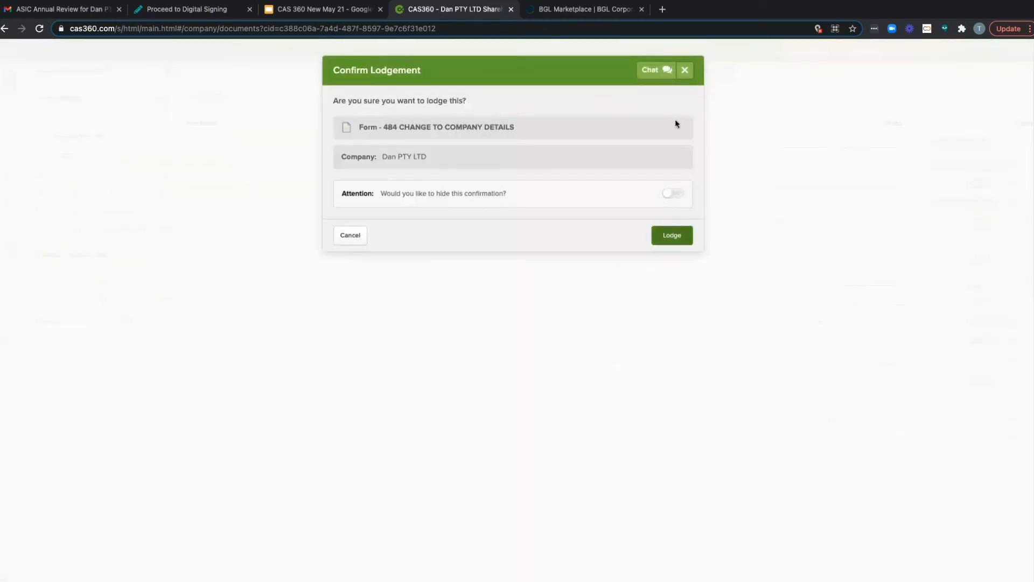
pyautogui.click(685, 71)
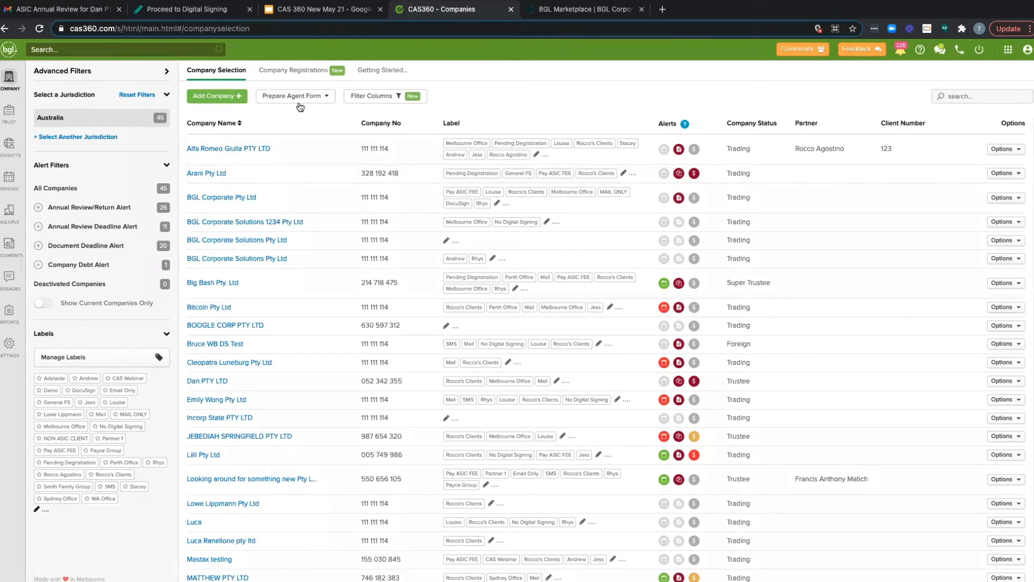
# Step: Open Multiple Changes and check the kinds of new change that can be created
pyautogui.click(9, 219)
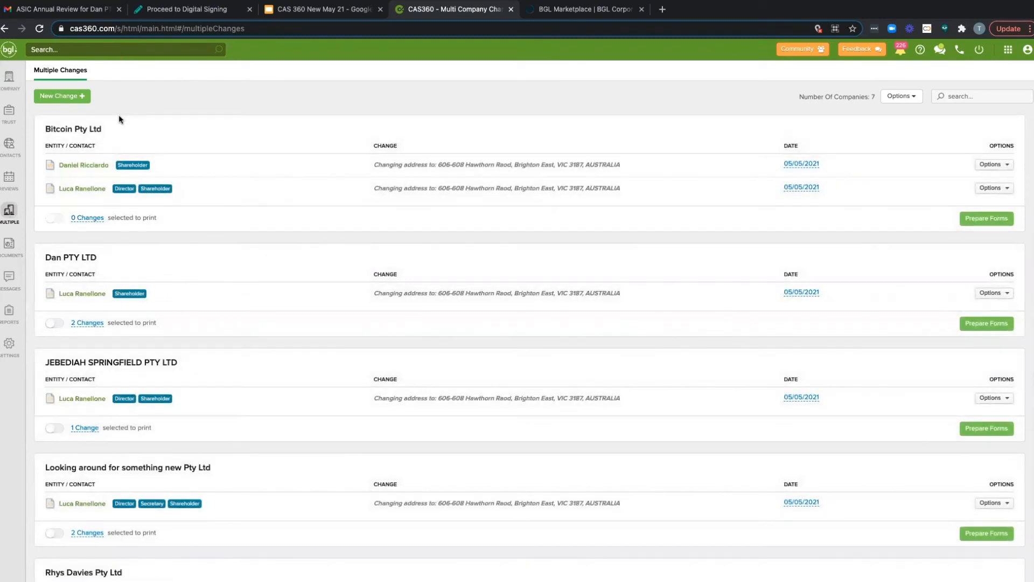
pyautogui.click(83, 101)
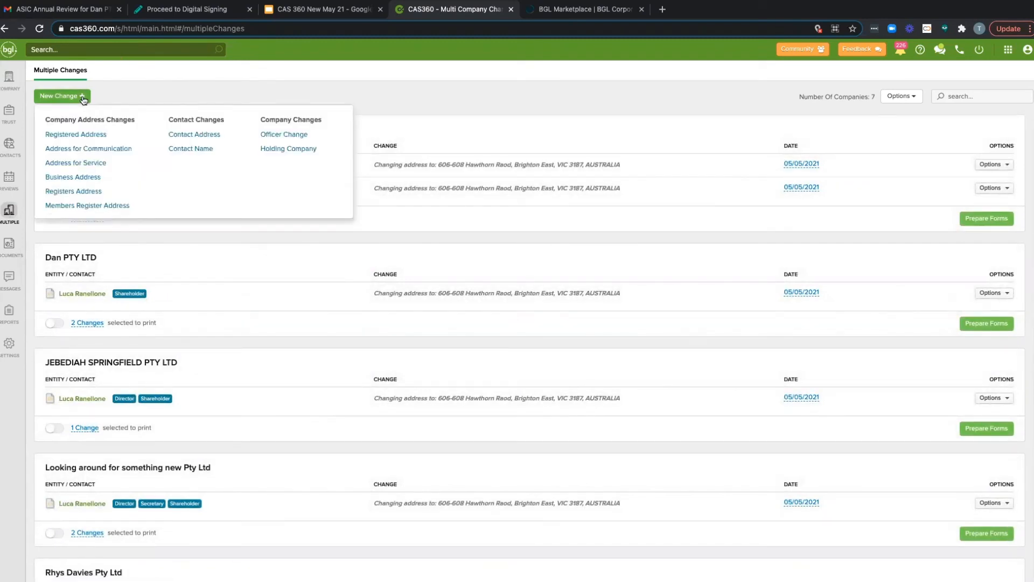
# Step: Start a registered address change for Dan PTY LTD and apply it to companies with the same registered address
pyautogui.click(80, 135)
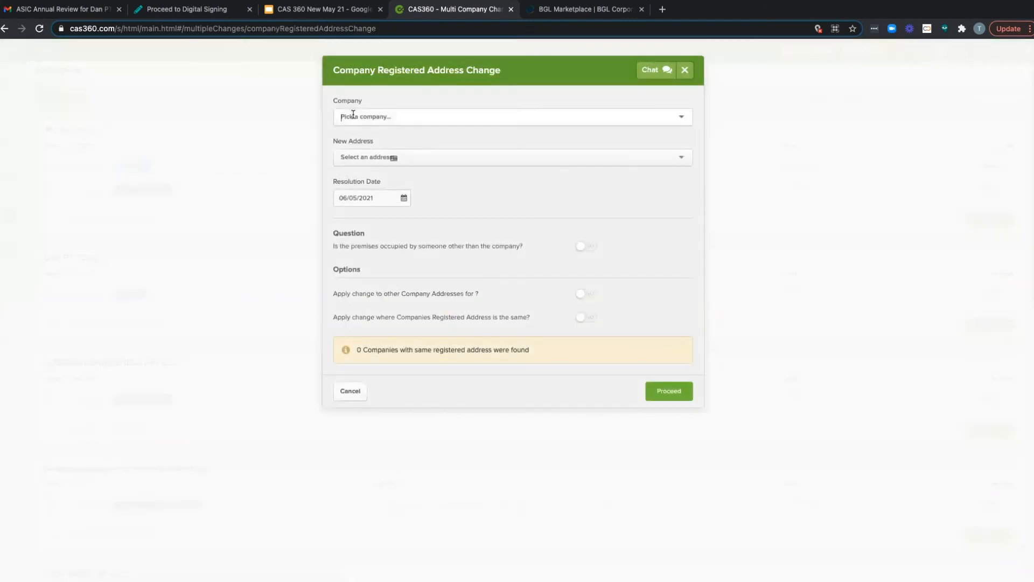
pyautogui.write('Dan')
pyautogui.click(403, 132)
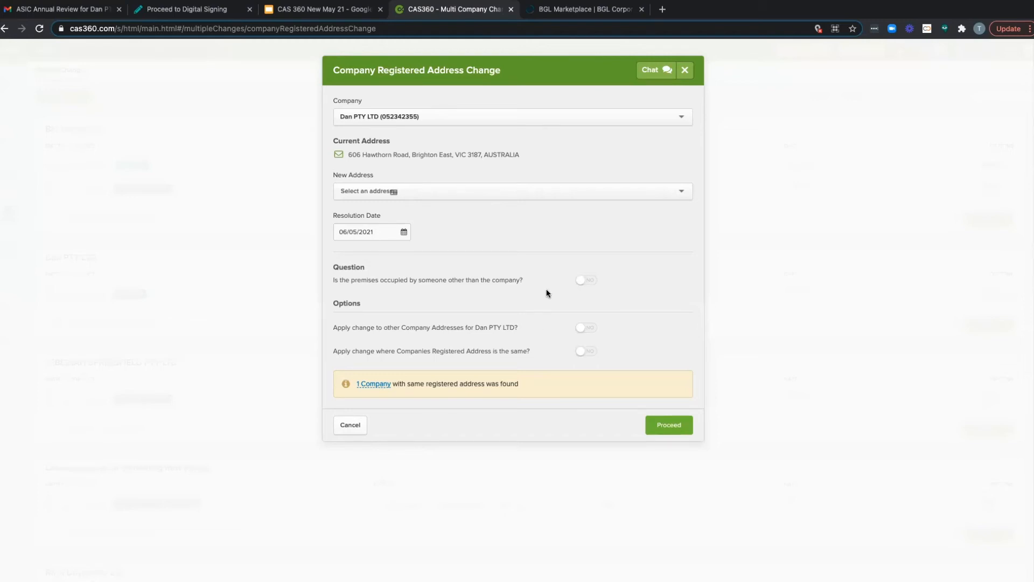
pyautogui.click(586, 352)
# Step: Find and select the new registered address for Dan PTY LTD and proceed with the change
pyautogui.click(418, 186)
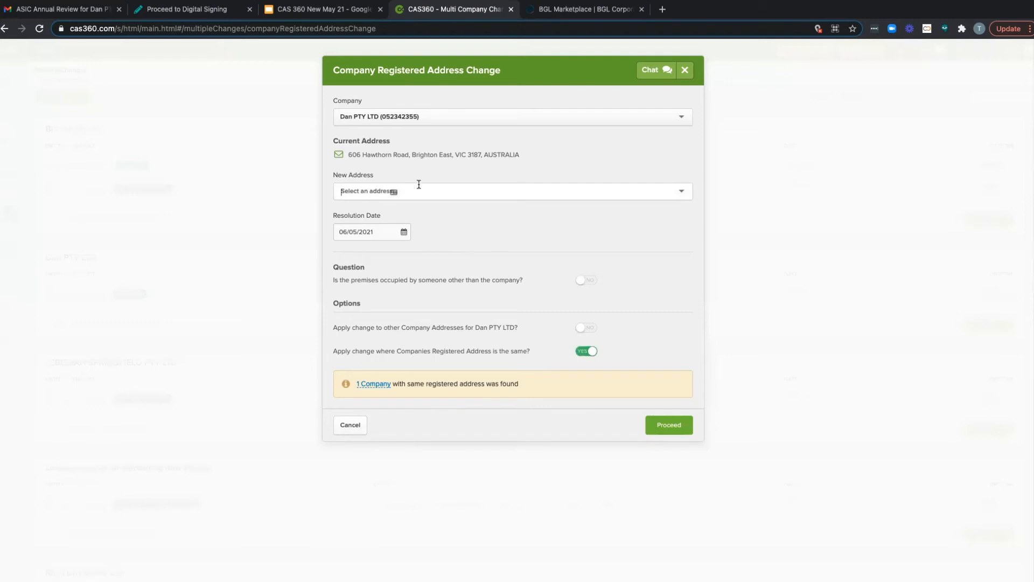
pyautogui.write('@/2123')
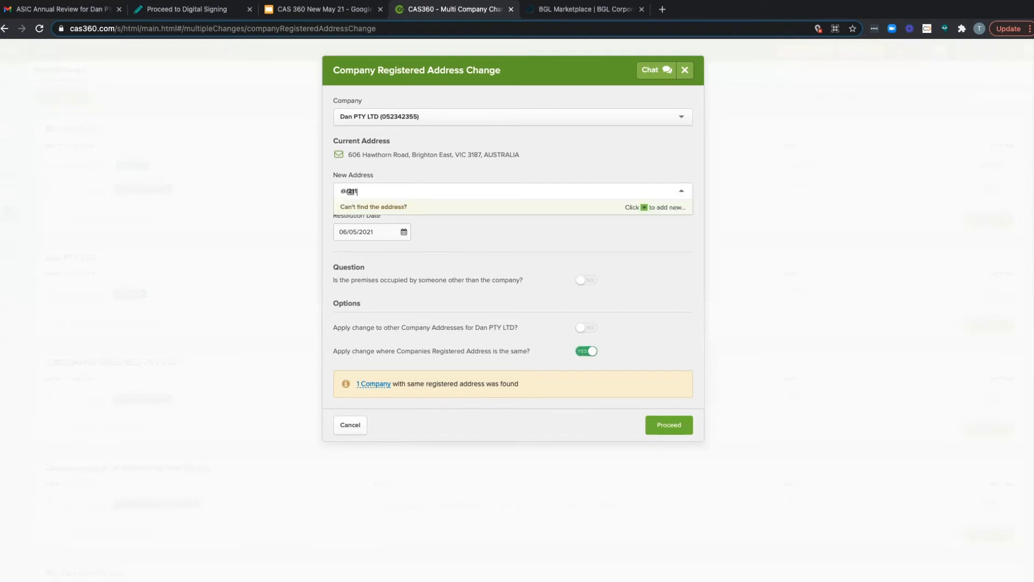
pyautogui.press('BackSpace')
pyautogui.press('BackSpace')
pyautogui.press('BackSpace')
pyautogui.press('BackSpace')
pyautogui.press('BackSpace')
pyautogui.press('BackSpace')
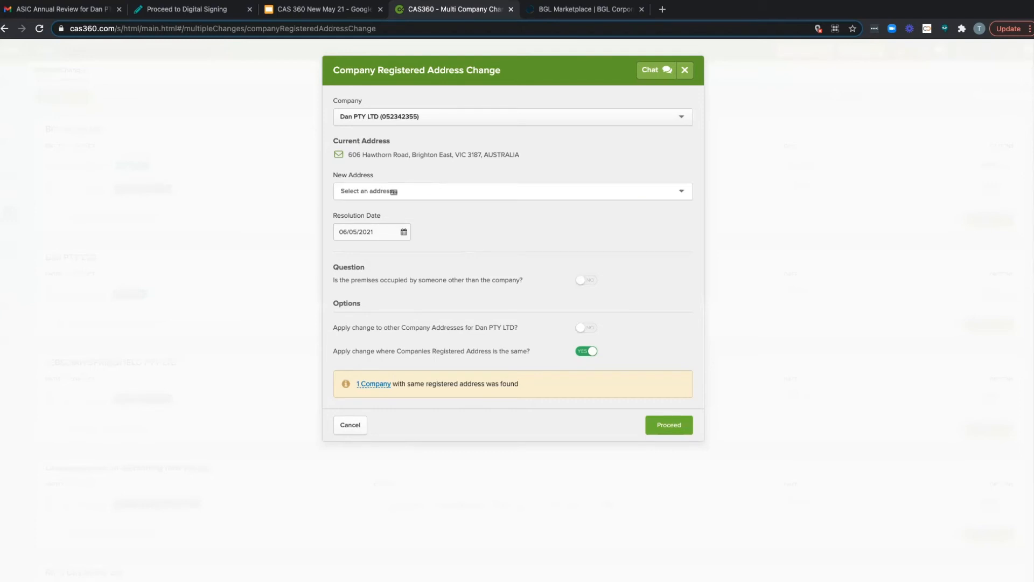
pyautogui.write('2/211 Gold')
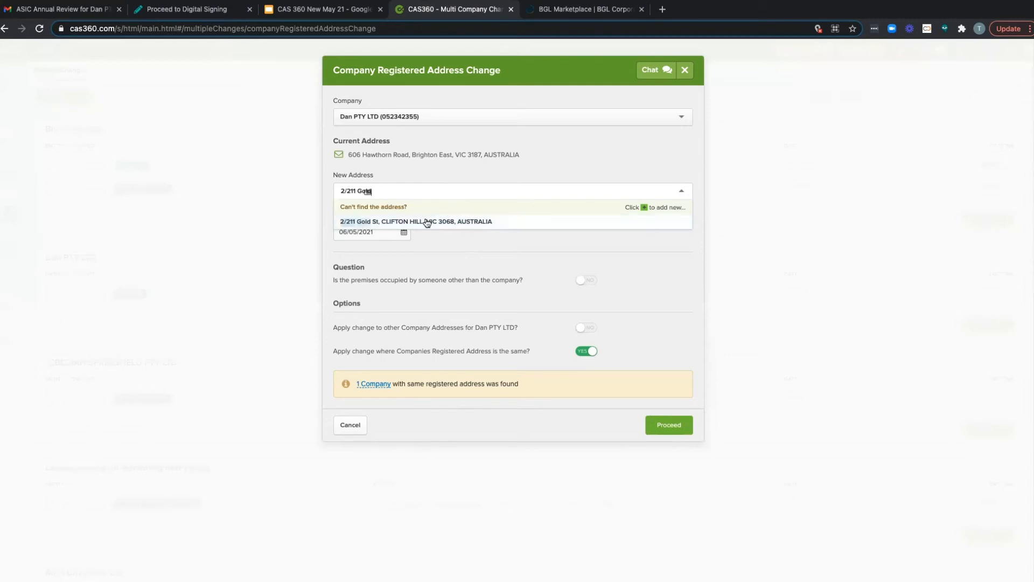
pyautogui.click(428, 222)
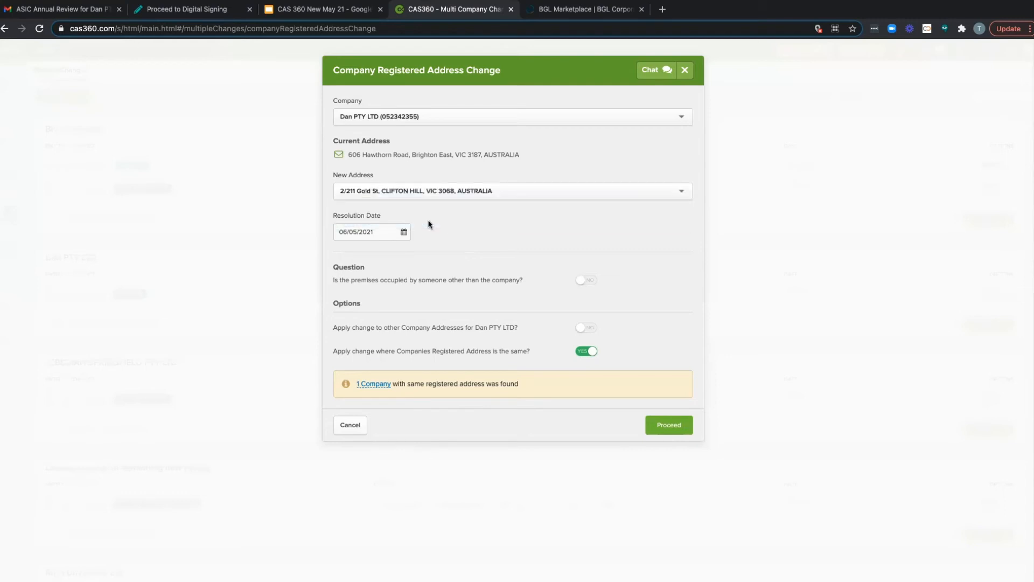
pyautogui.click(671, 429)
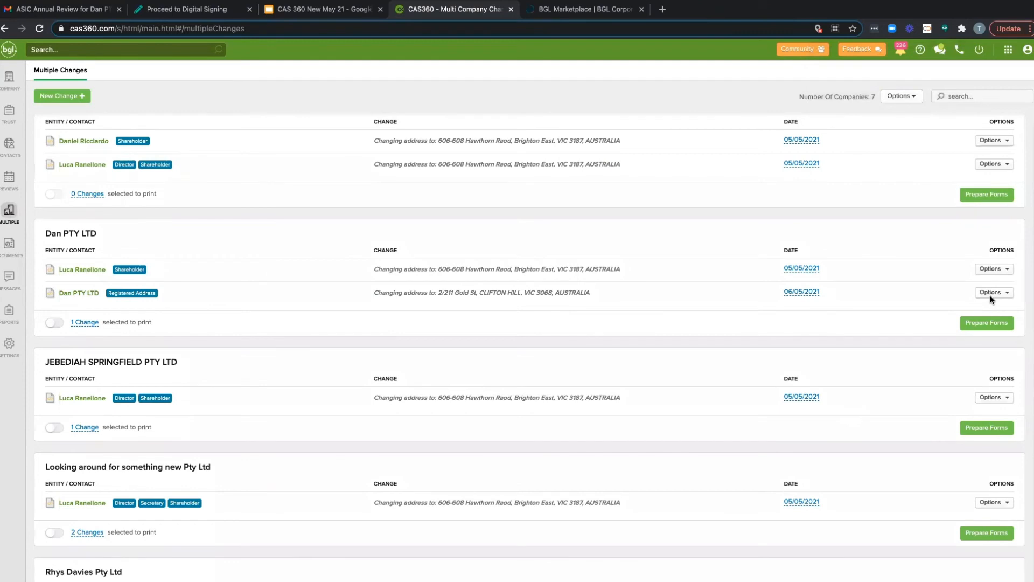
# Step: Prepare forms for Dan PTY LTD's pending changes, check the validation errors, and remove the company address change
pyautogui.click(992, 322)
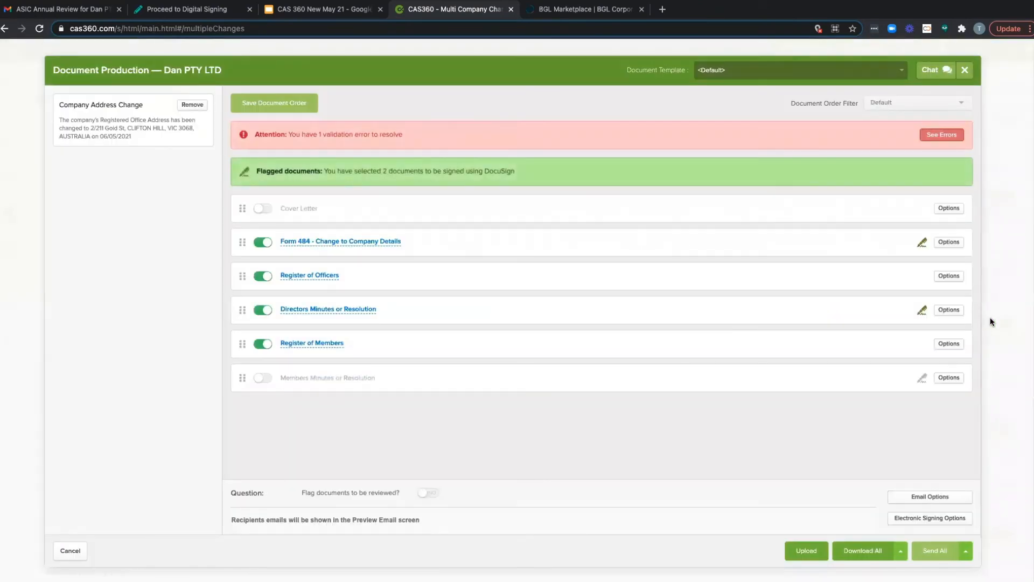
pyautogui.click(925, 136)
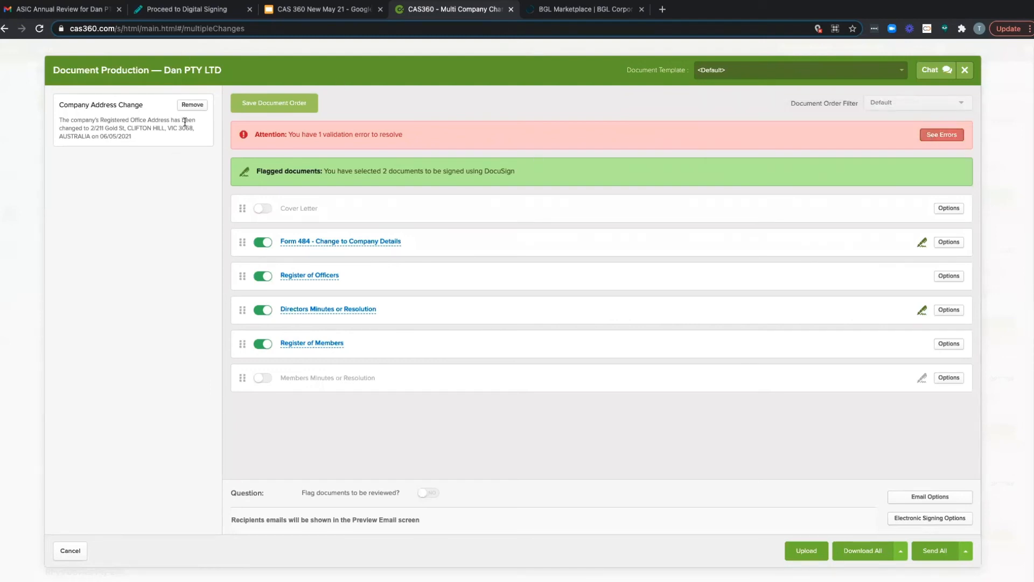
pyautogui.click(196, 106)
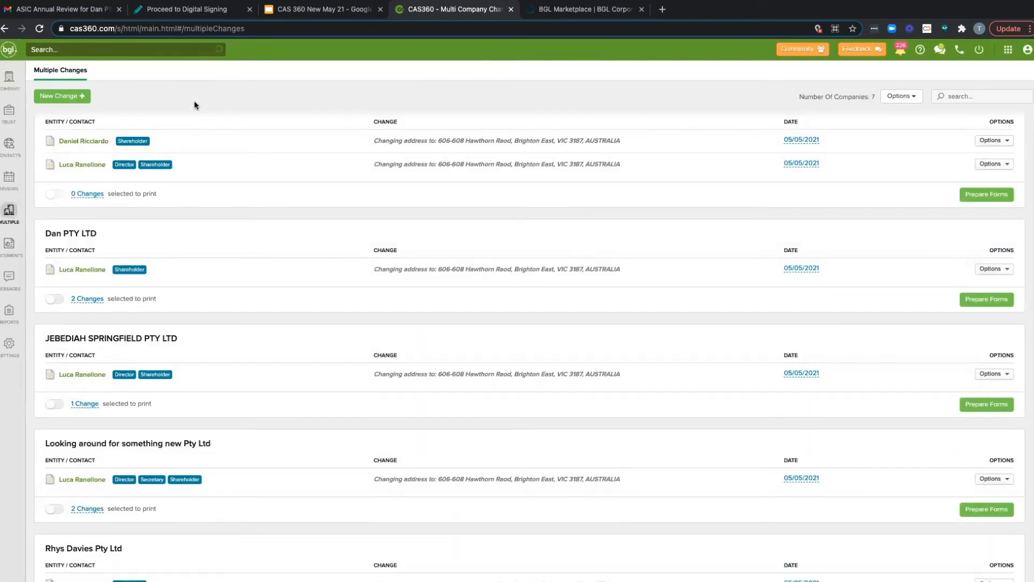
# Step: Open the form preparation for Dan PTY LTD and for Bitcoin Pty Ltd, look over Bitcoin's changes and documents, and close each one
pyautogui.click(967, 299)
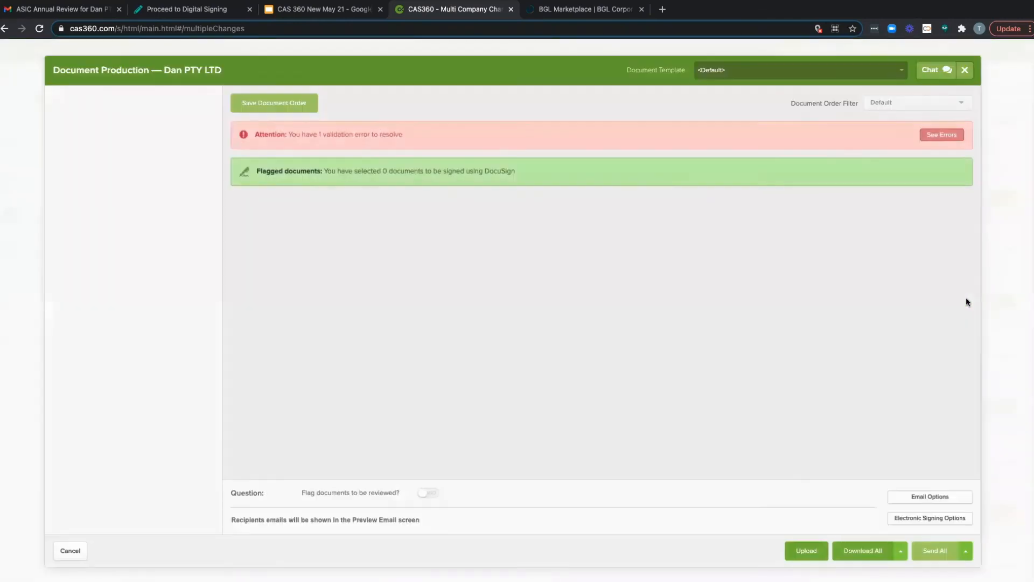
pyautogui.click(960, 72)
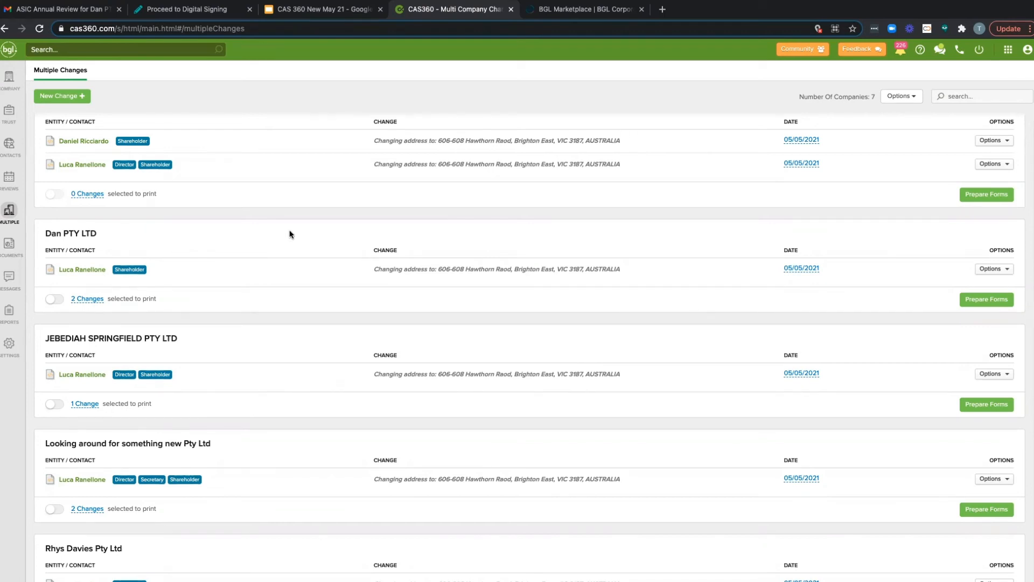
pyautogui.scroll(1, 290, 230)
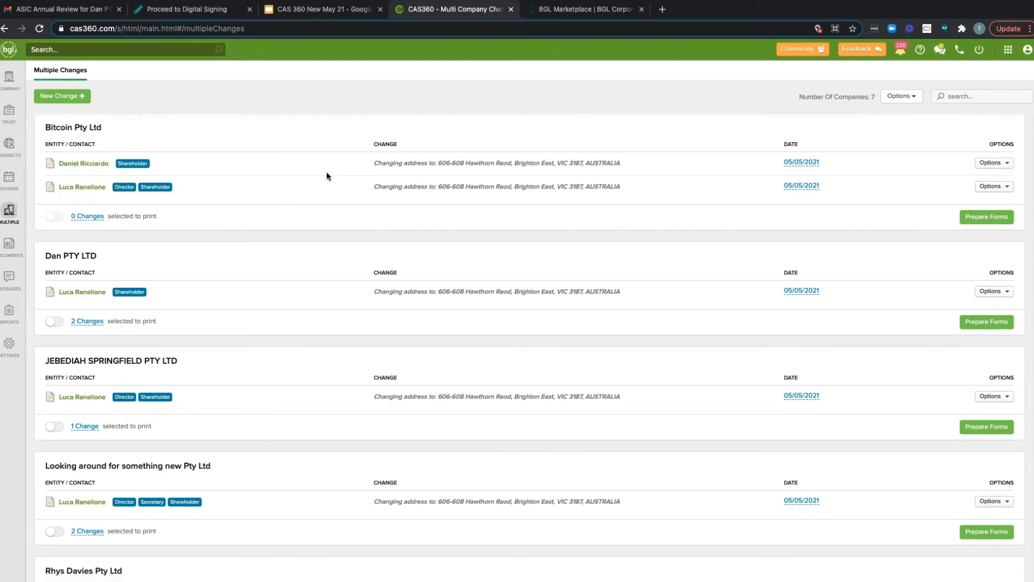
pyautogui.click(996, 217)
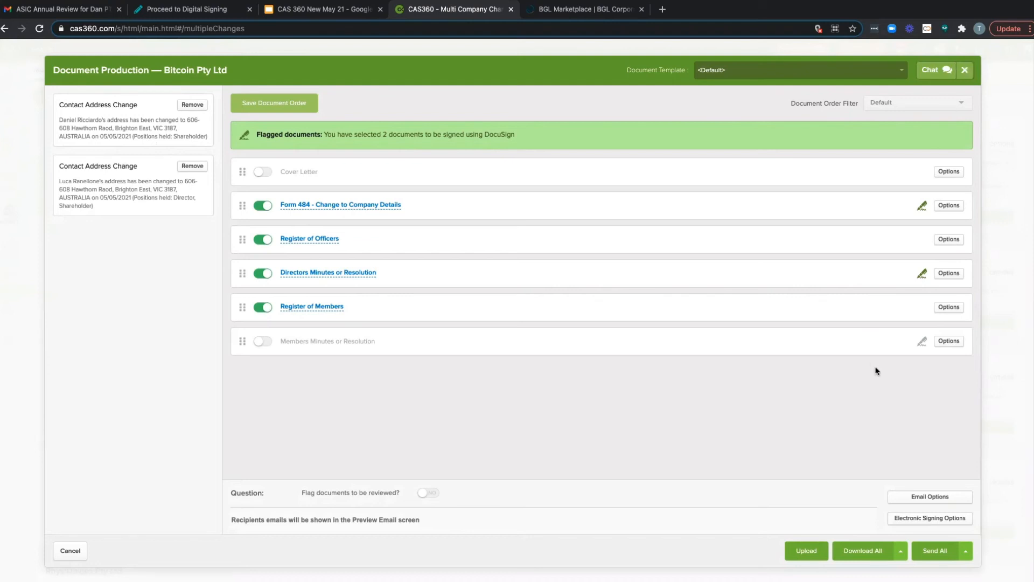
pyautogui.click(965, 73)
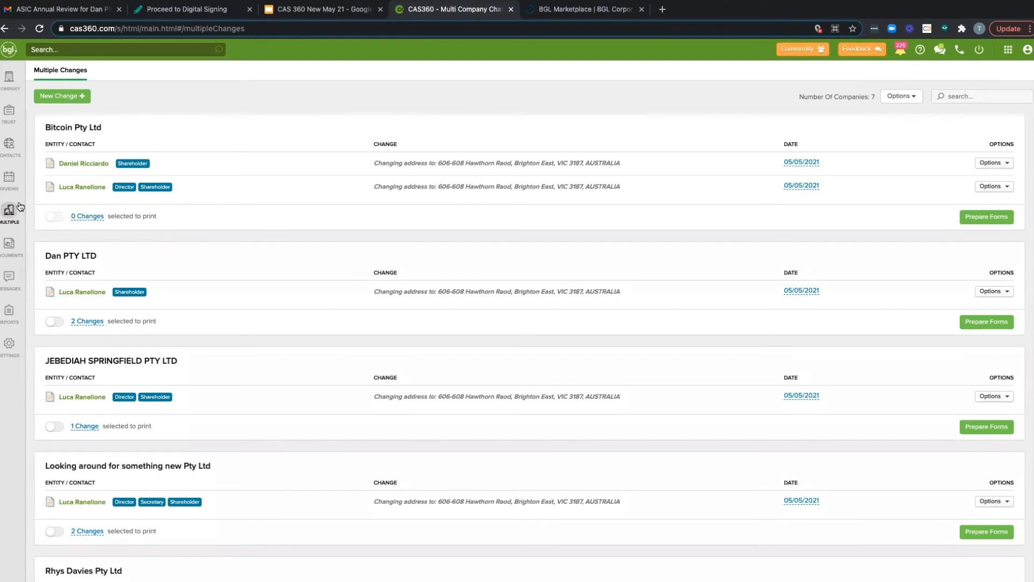
# Step: Open the trust selection list
pyautogui.click(15, 121)
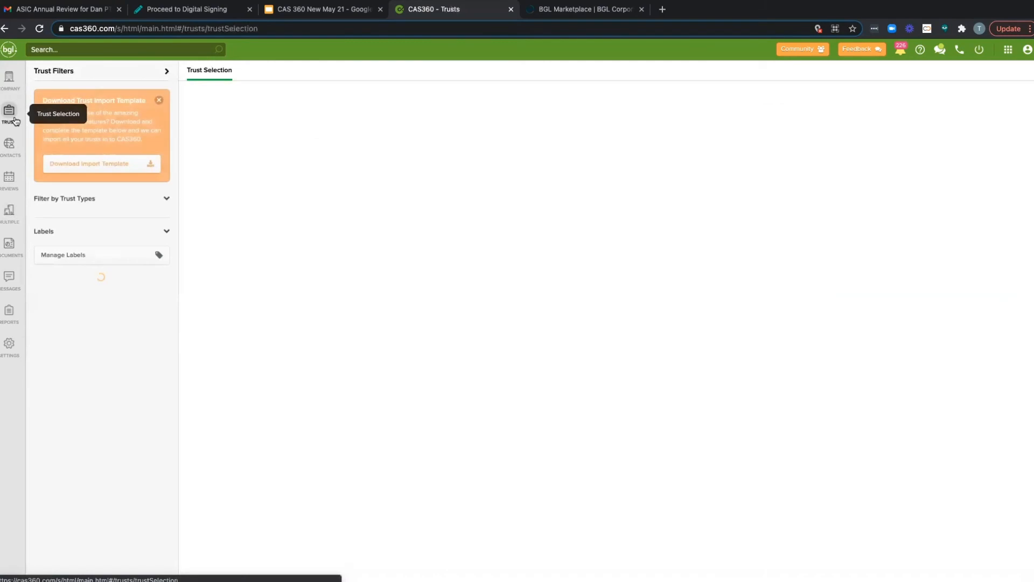
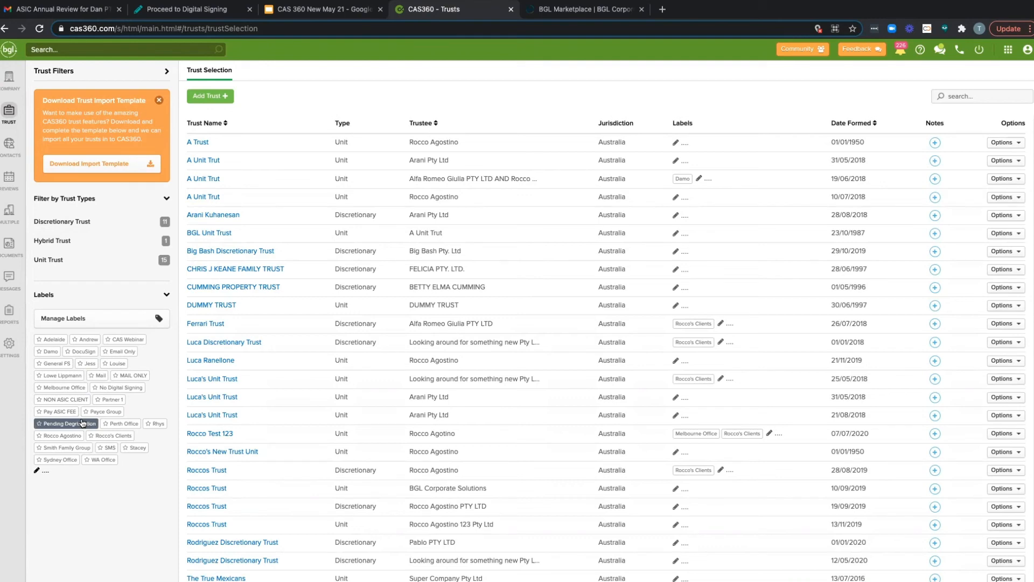
# Step: Sort the trusts by name, open BGL Unit Trust, look at the trust deed upload form and cancel it
pyautogui.click(311, 116)
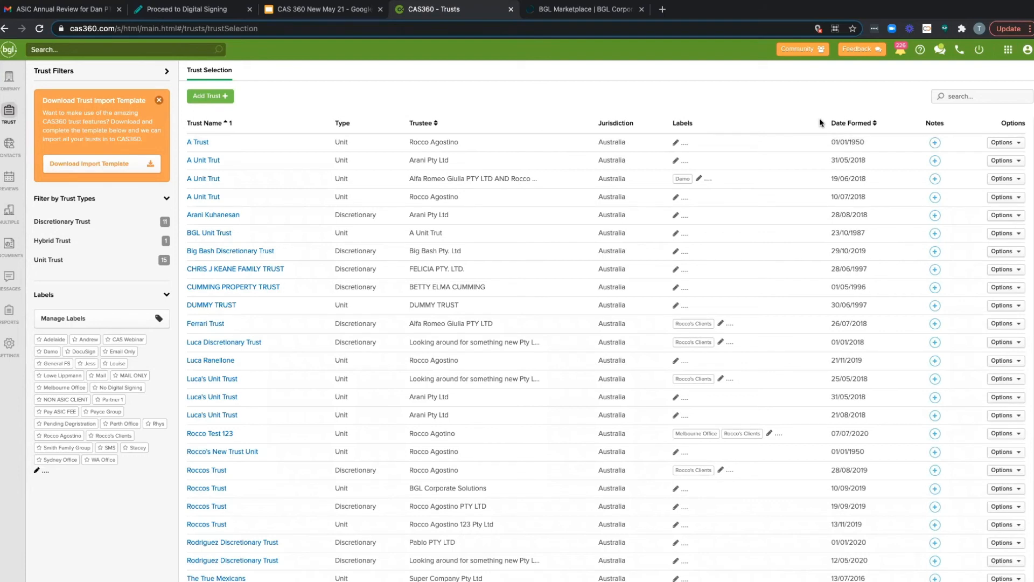
pyautogui.click(219, 233)
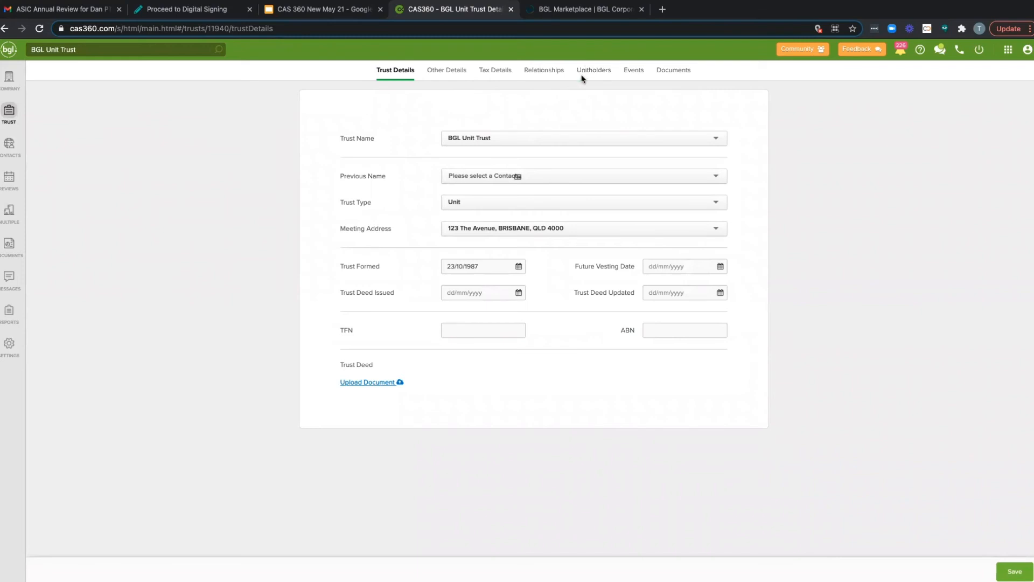
pyautogui.click(372, 382)
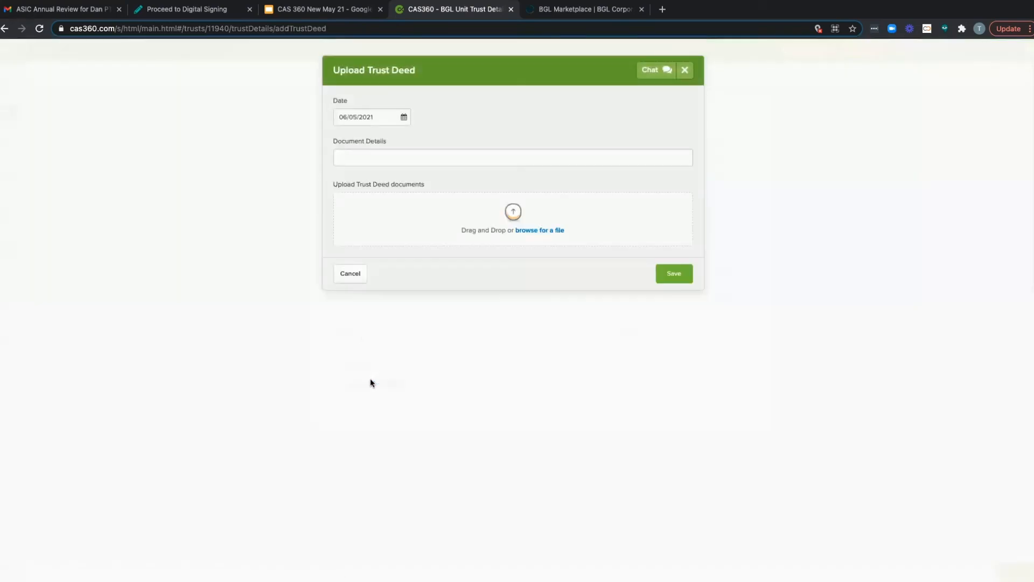
pyautogui.click(355, 274)
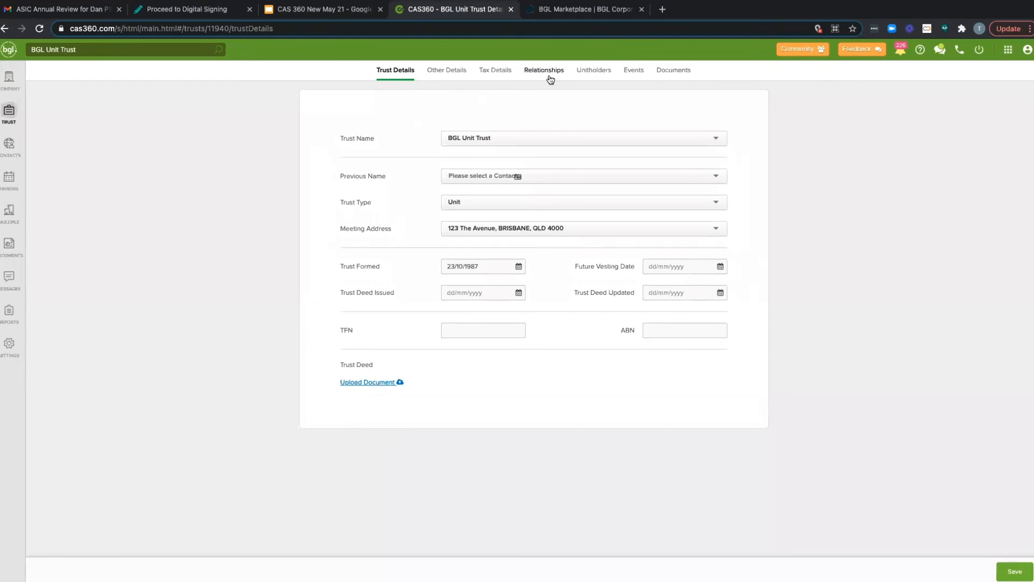
# Step: Open the unitholders of BGL Unit Trust and look over the available transaction types
pyautogui.click(581, 72)
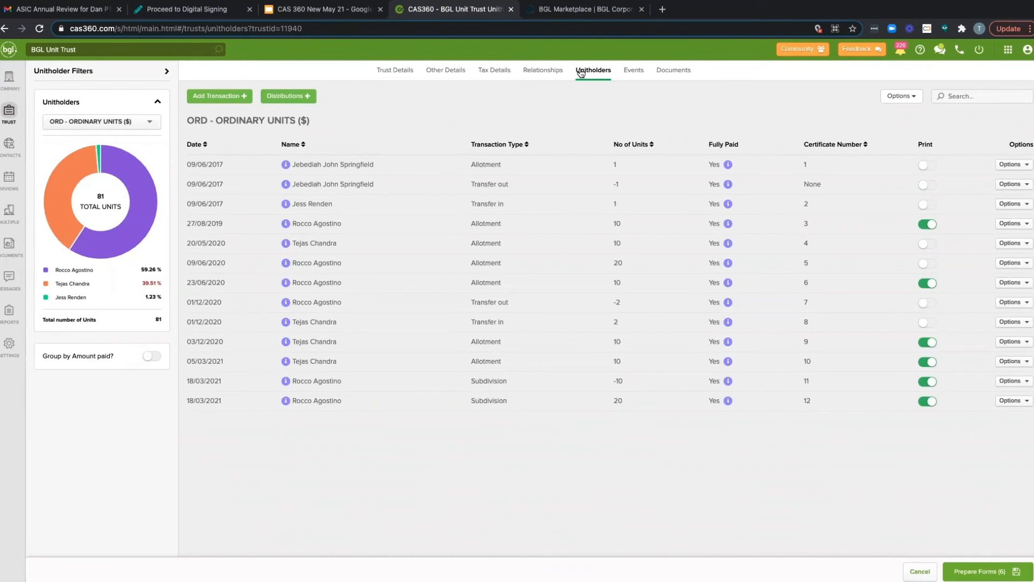
pyautogui.click(241, 95)
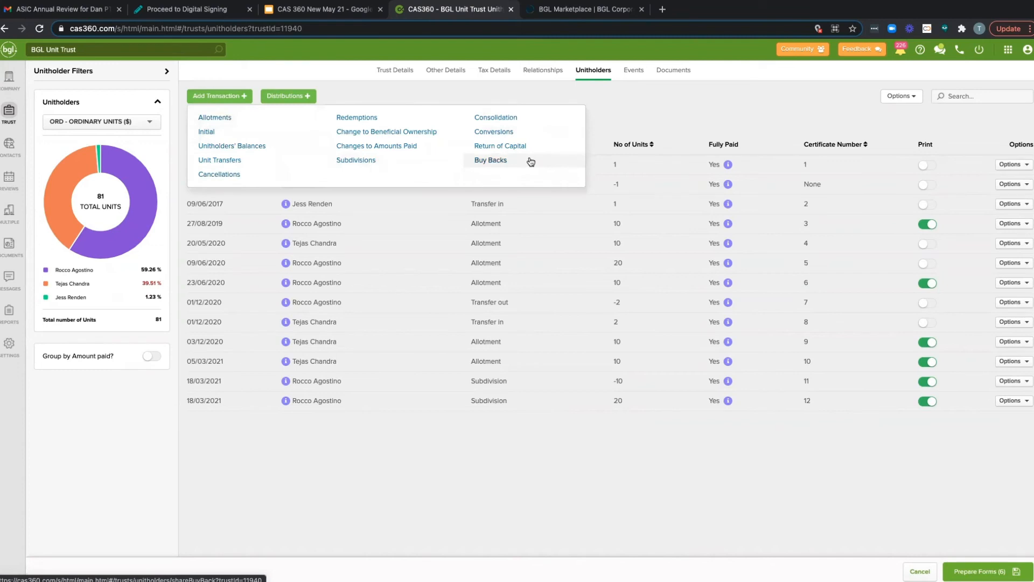
# Step: Add a distribution of $10 per unit for the ORD, ORDINARY UNITS, $1 Fully Paid unit type, then save it and prepare the documents
pyautogui.click(306, 97)
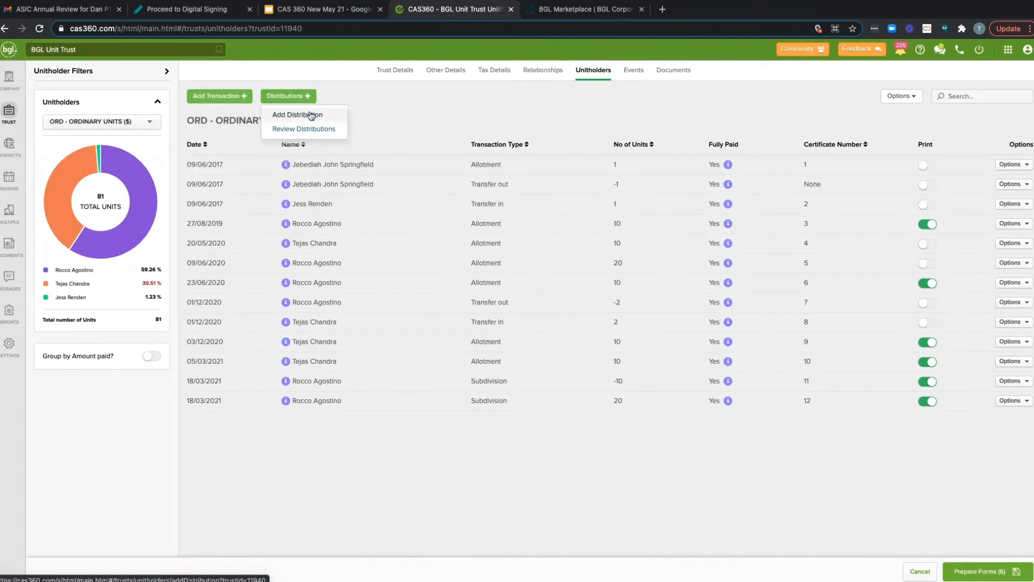
pyautogui.click(311, 114)
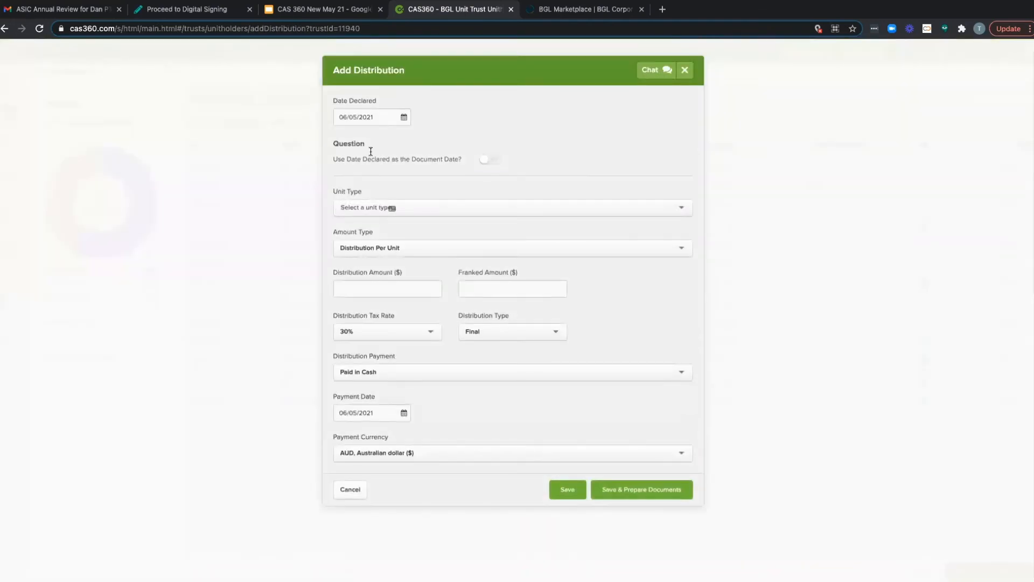
pyautogui.click(409, 283)
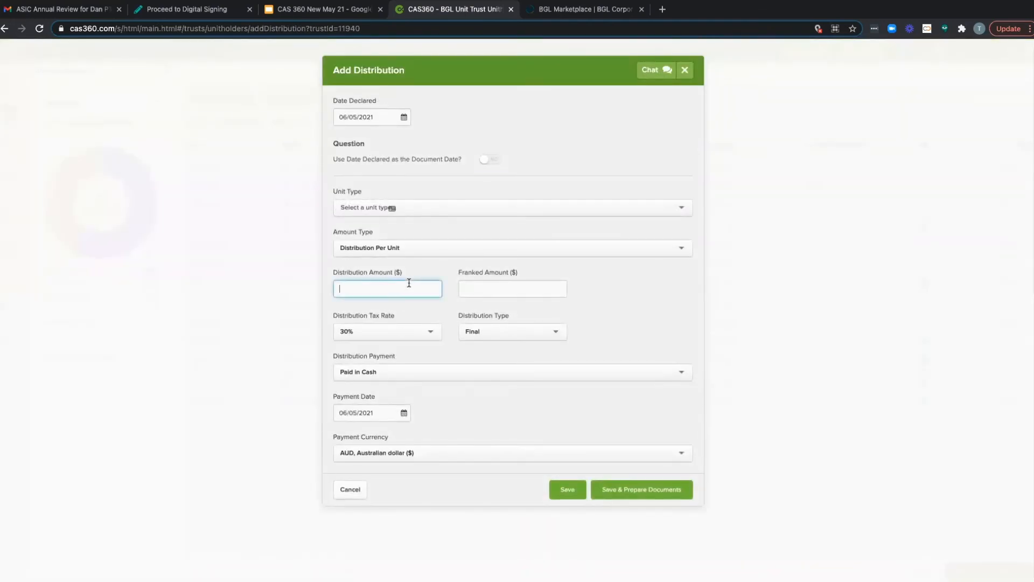
pyautogui.write('10')
pyautogui.click(456, 302)
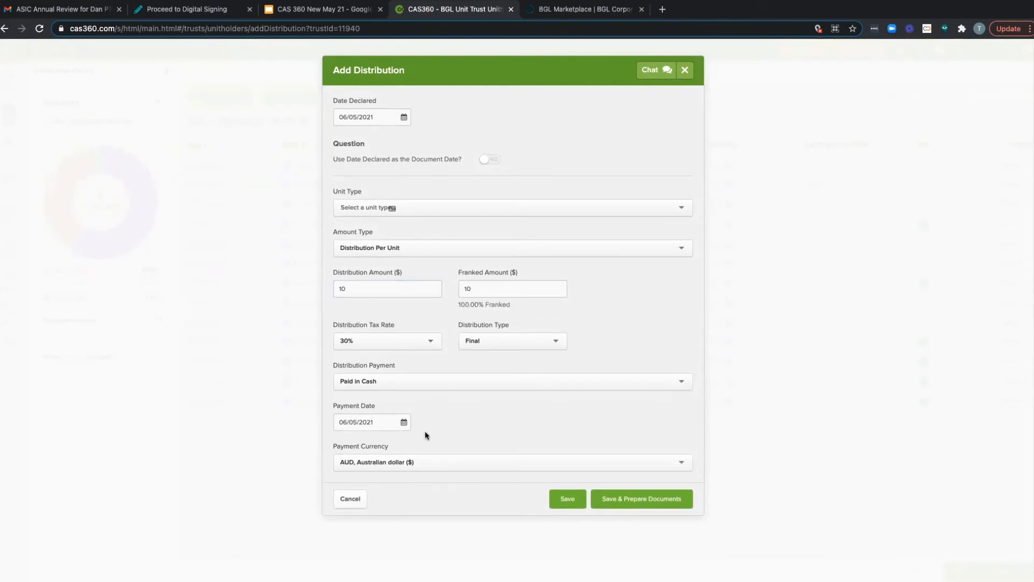
pyautogui.click(631, 501)
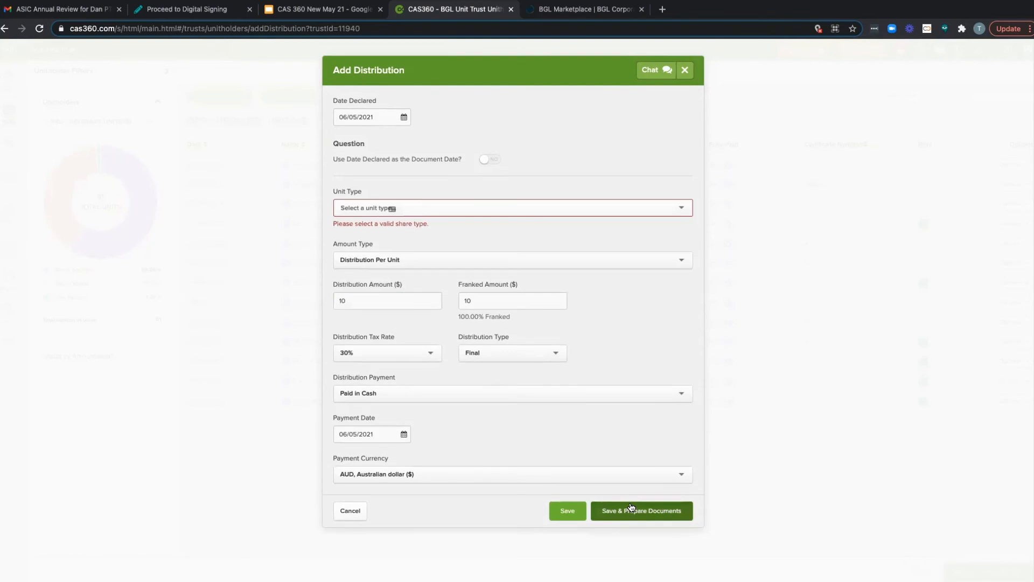
pyautogui.click(489, 210)
pyautogui.click(471, 222)
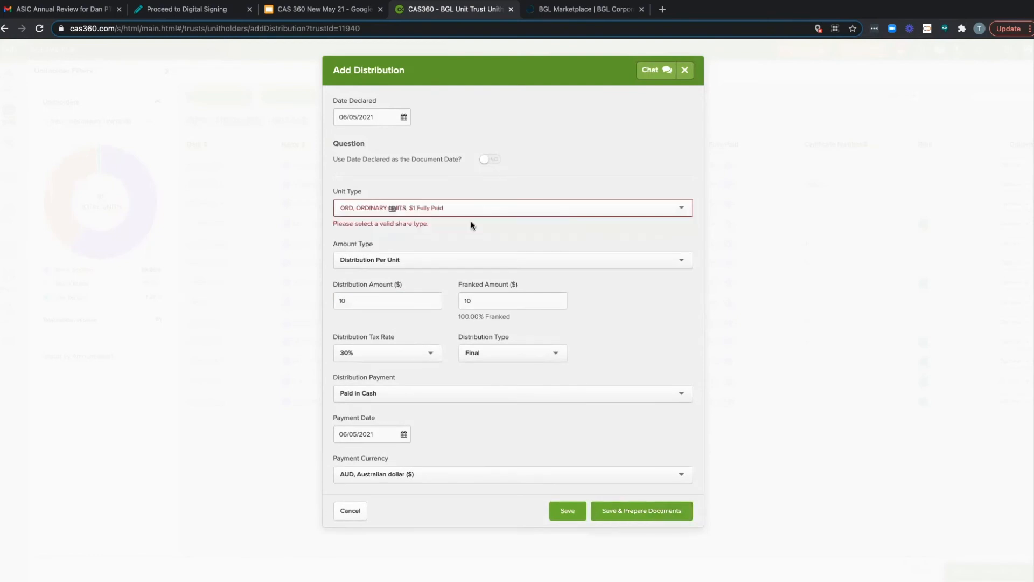
pyautogui.click(618, 521)
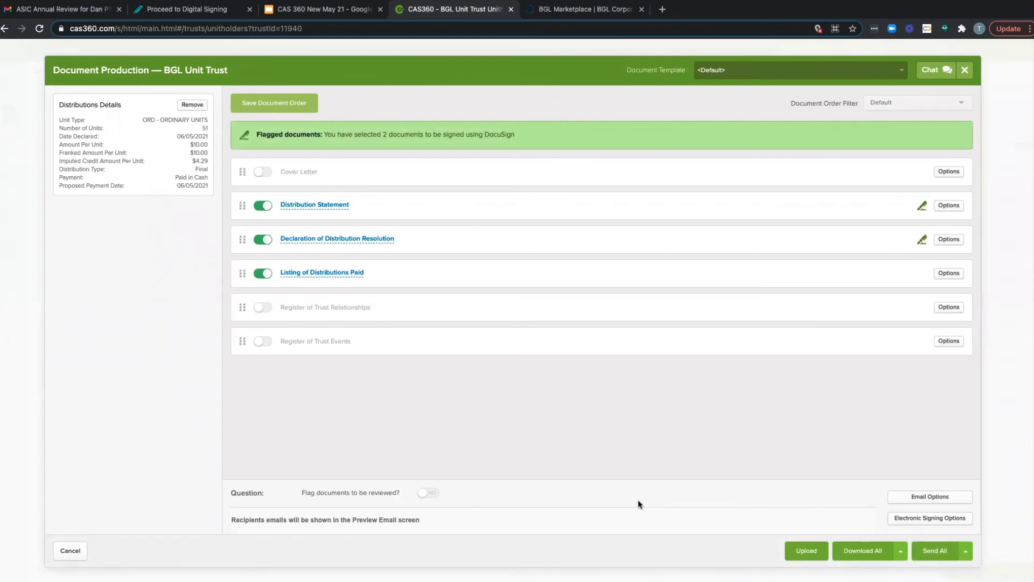
# Step: Preview all pages of the Distribution Statement for BGL Unit Trust and close the preview
pyautogui.click(330, 206)
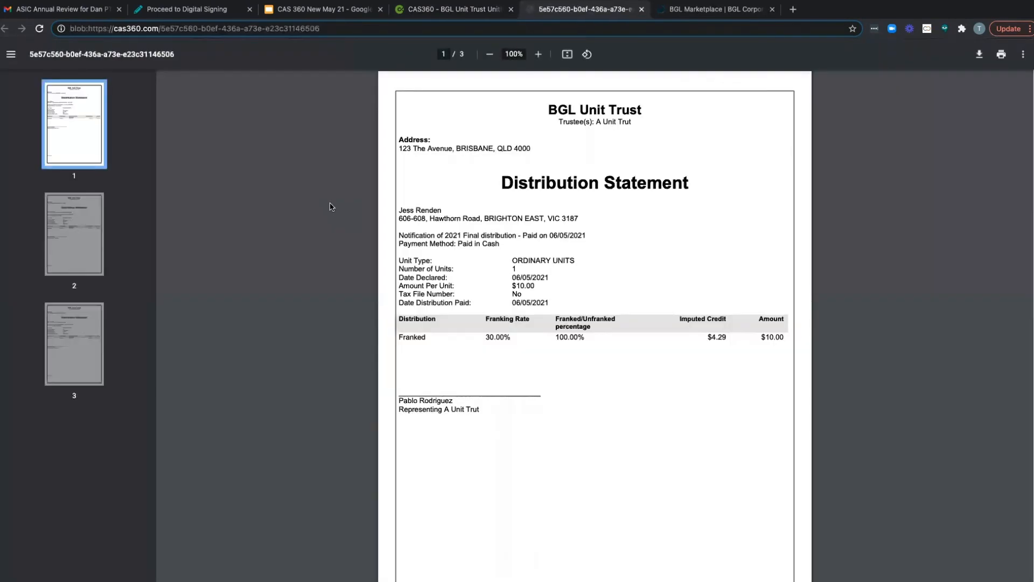
pyautogui.scroll(-7, 503, 365)
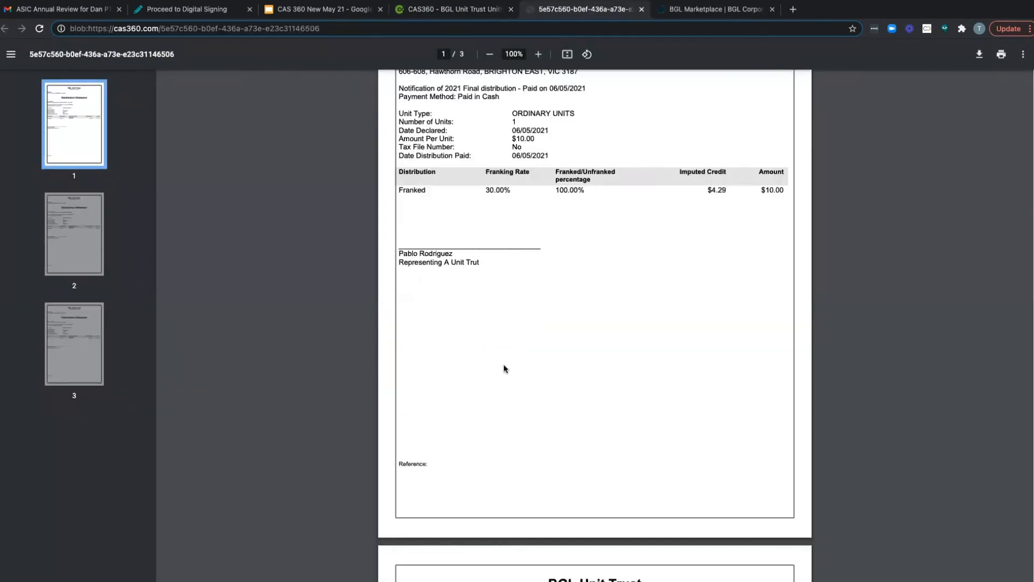
pyautogui.scroll(-6, 503, 368)
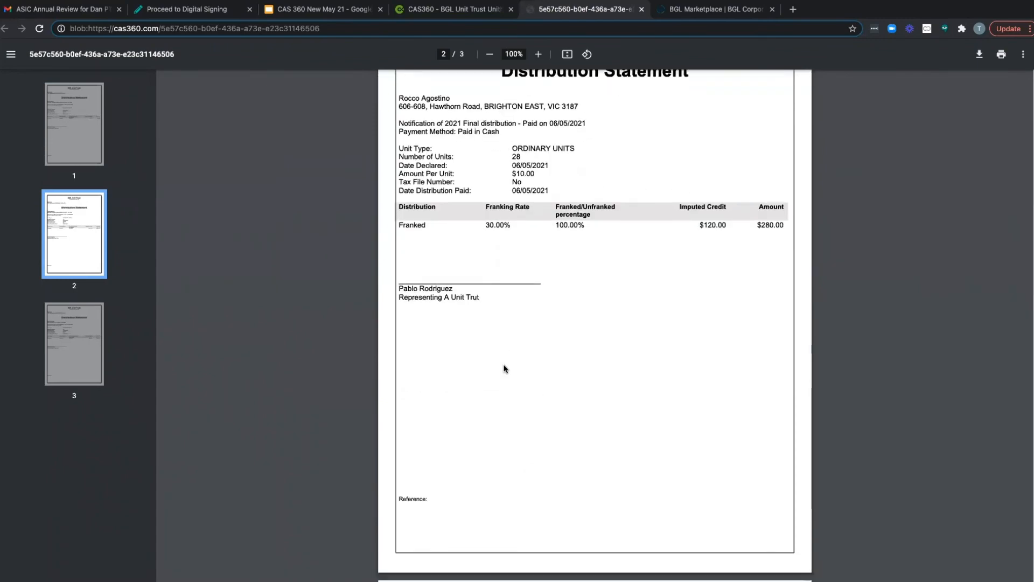
pyautogui.scroll(-8, 505, 368)
pyautogui.scroll(-2, 505, 369)
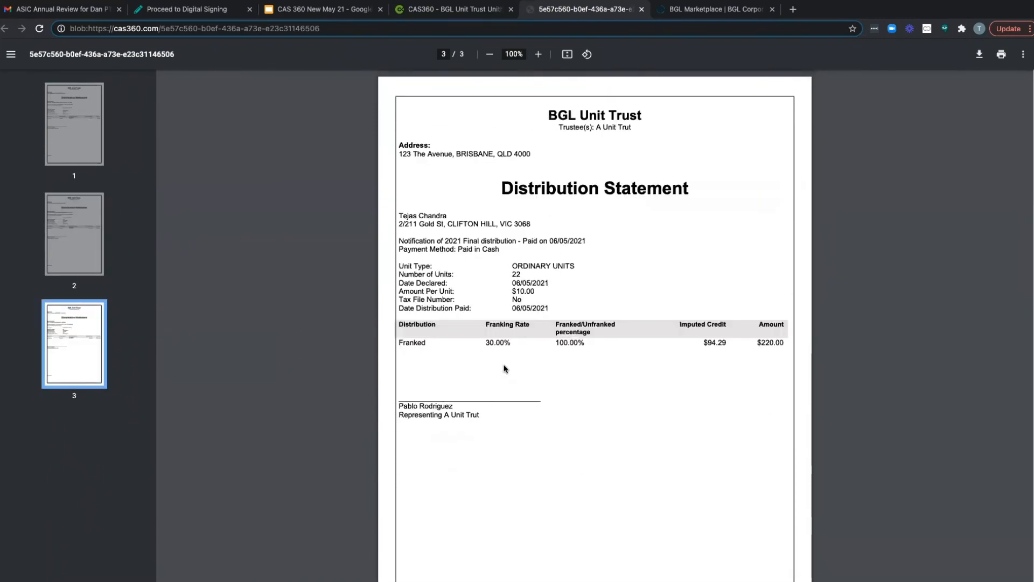
pyautogui.click(641, 9)
# Step: Preview the Declaration of Distribution Resolution and the Listing of Distributions Paid, closing each document after viewing it
pyautogui.click(363, 243)
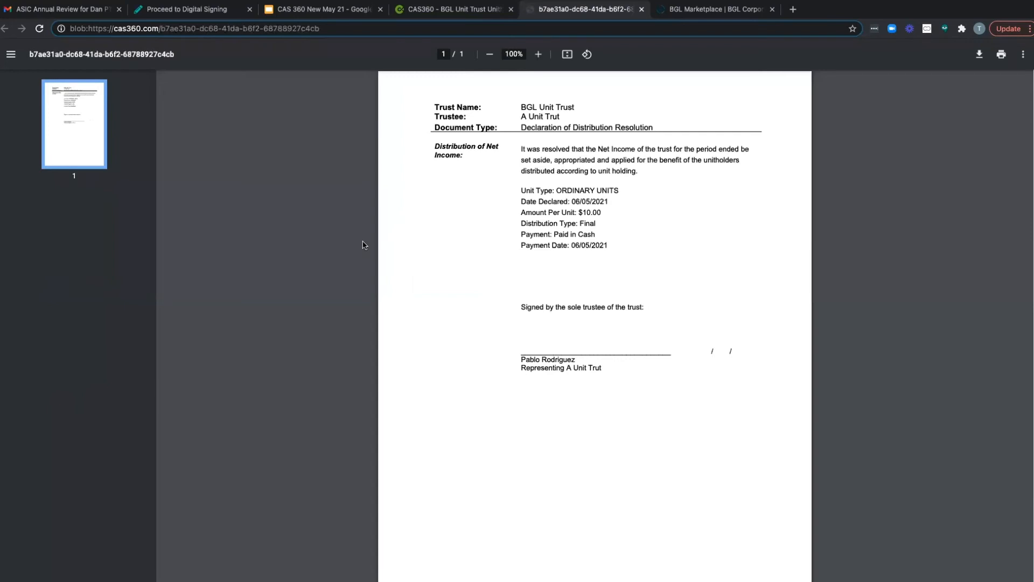
pyautogui.scroll(-2, 424, 359)
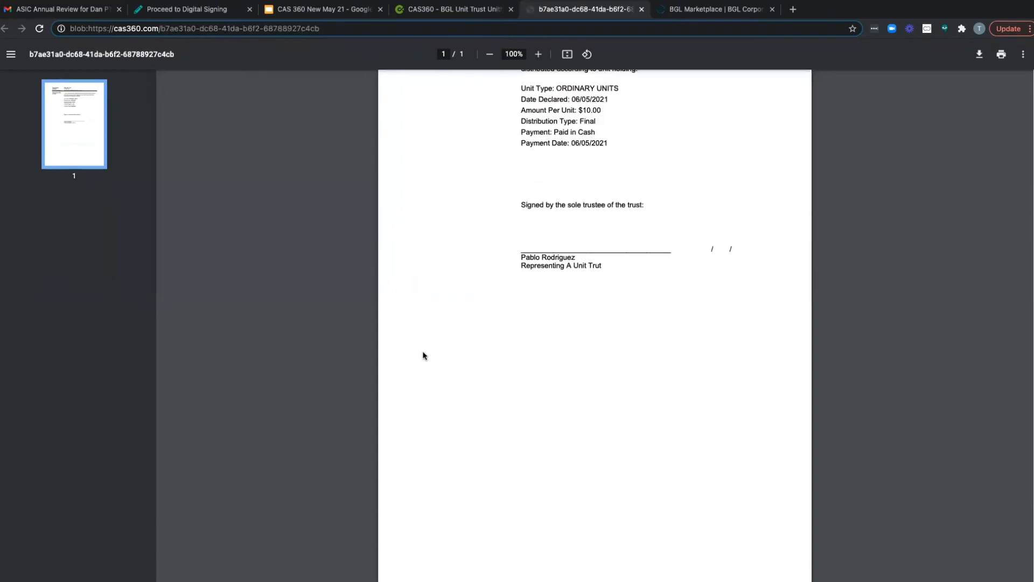
pyautogui.scroll(2, 424, 344)
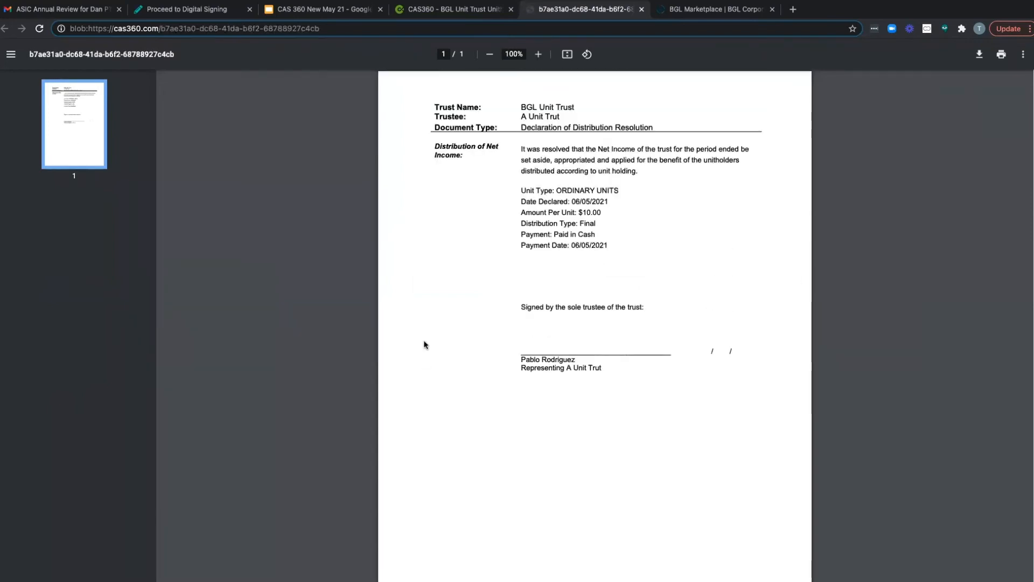
pyautogui.click(642, 9)
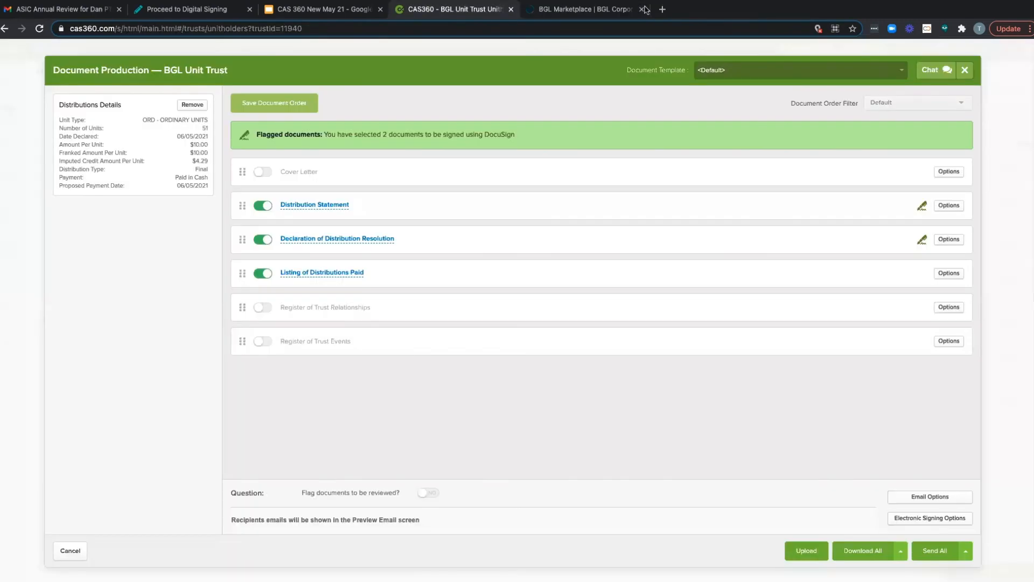
pyautogui.click(358, 275)
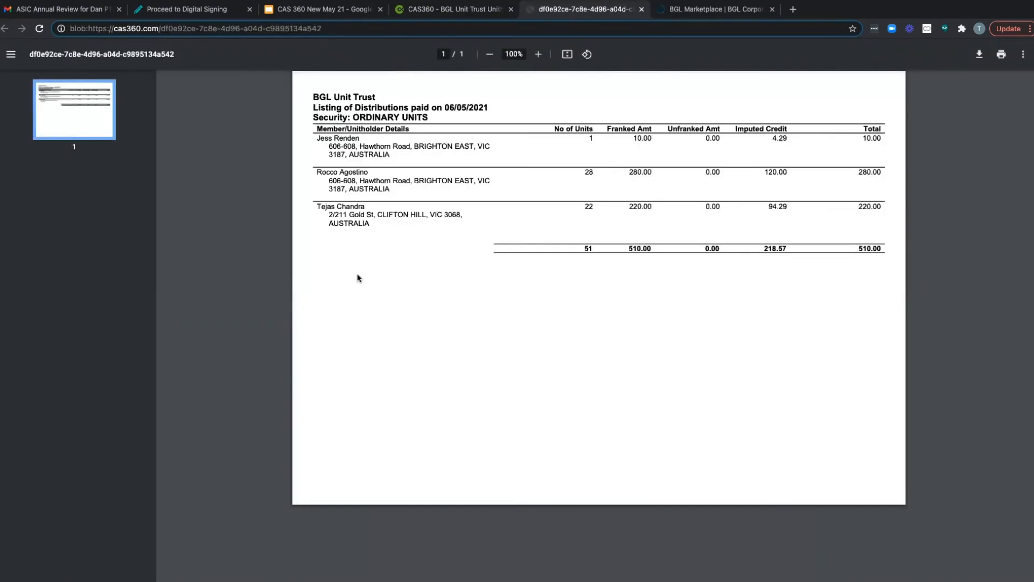
pyautogui.click(641, 10)
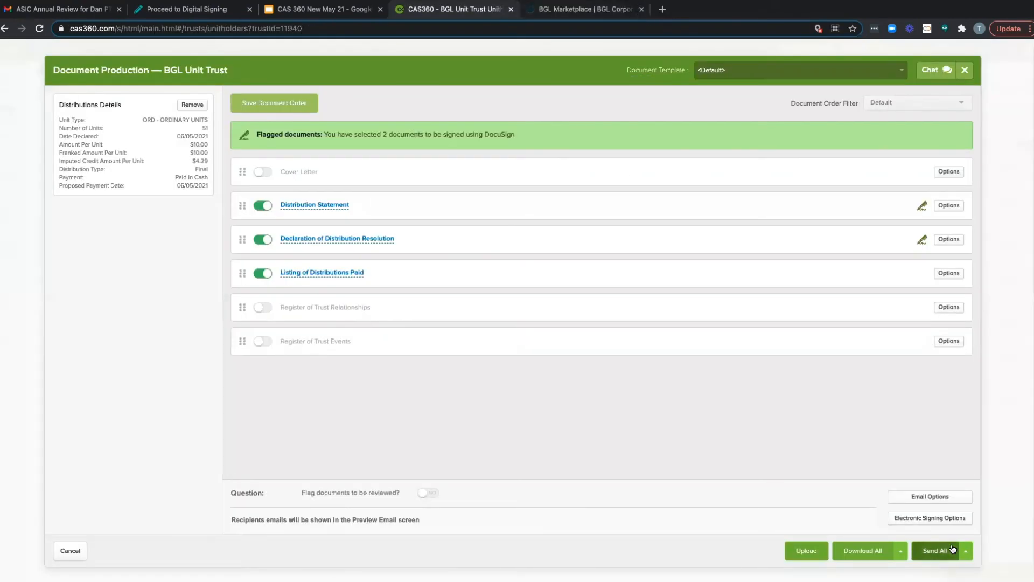
# Step: Look over the settings of the Distribution Statement and the Declaration of Distribution Resolution without changing them, and close the document production
pyautogui.click(953, 209)
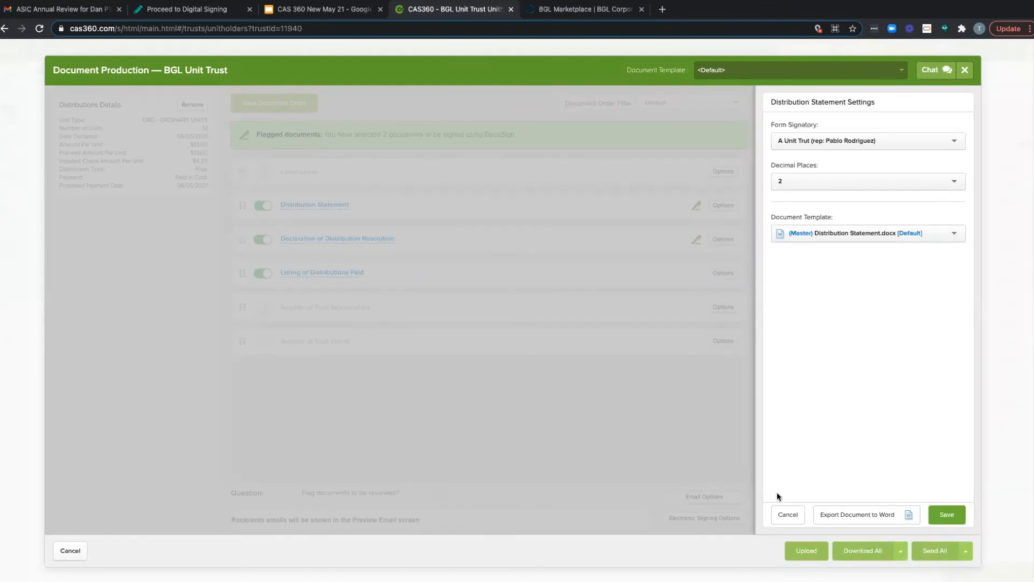
pyautogui.click(782, 518)
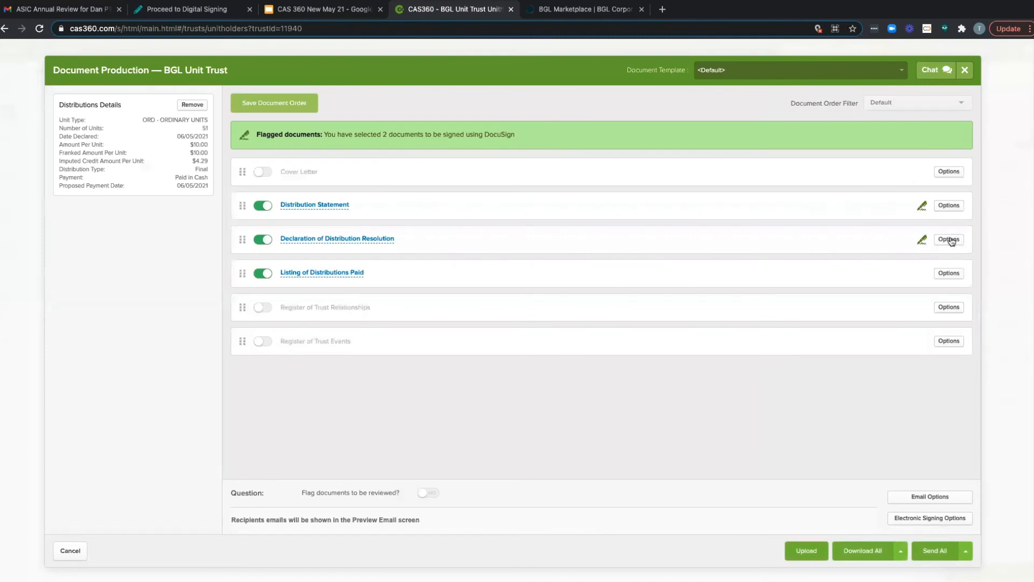
pyautogui.click(950, 240)
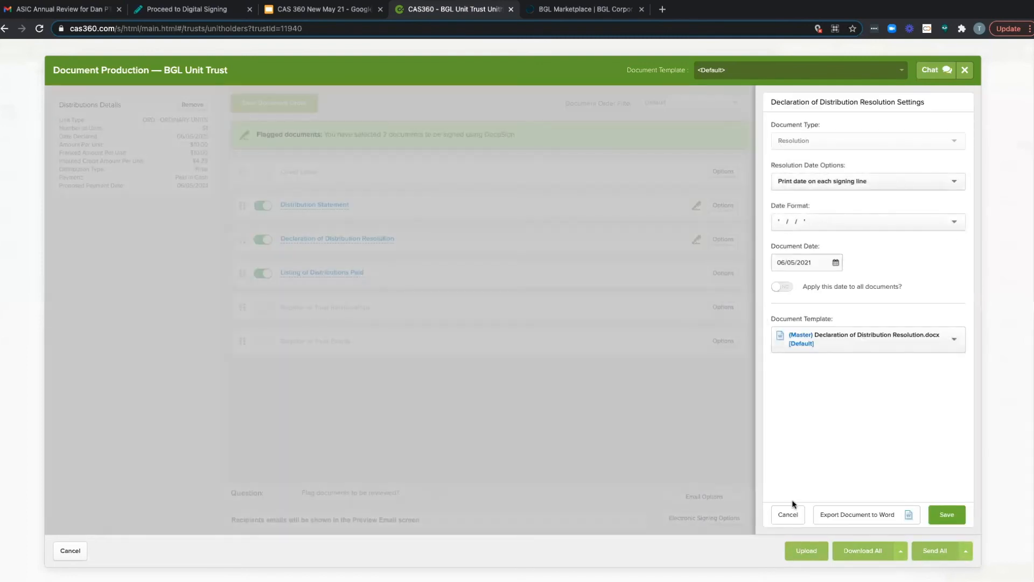
pyautogui.click(777, 516)
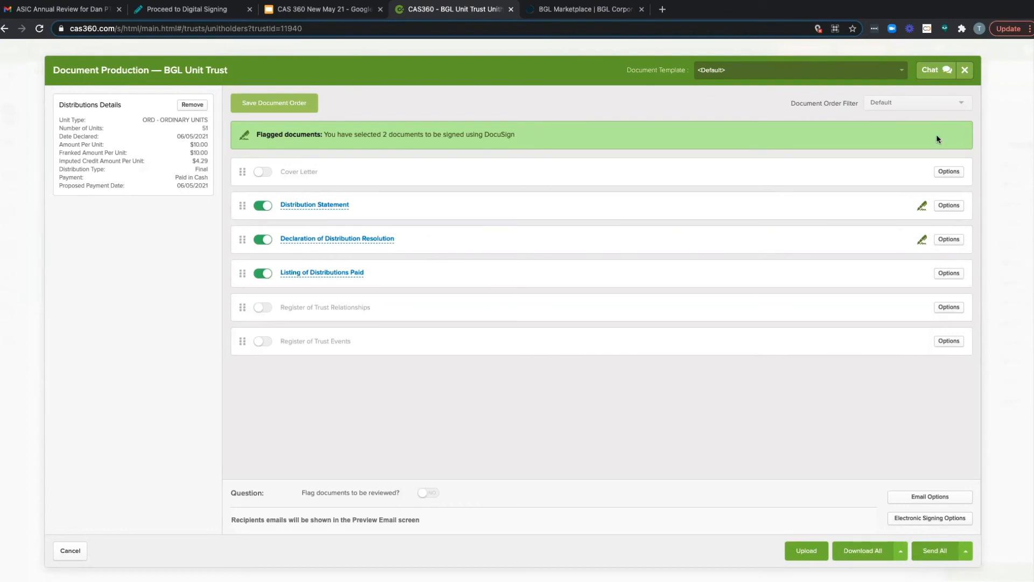
pyautogui.click(966, 71)
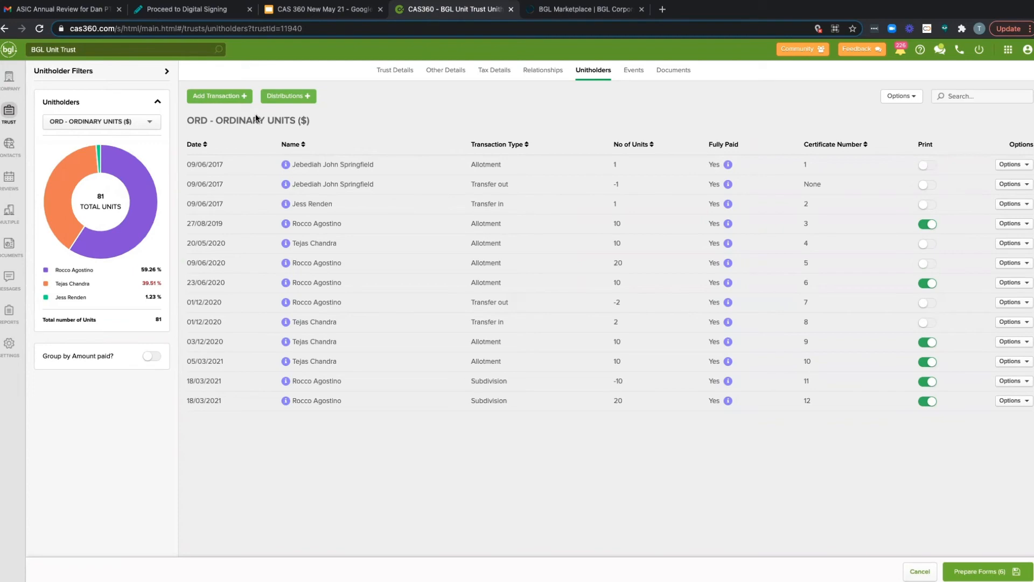
# Step: Open the beneficiaries of Big Bash Discretionary Trust, look at the form for adding a beneficiary, and leave it
pyautogui.click(12, 117)
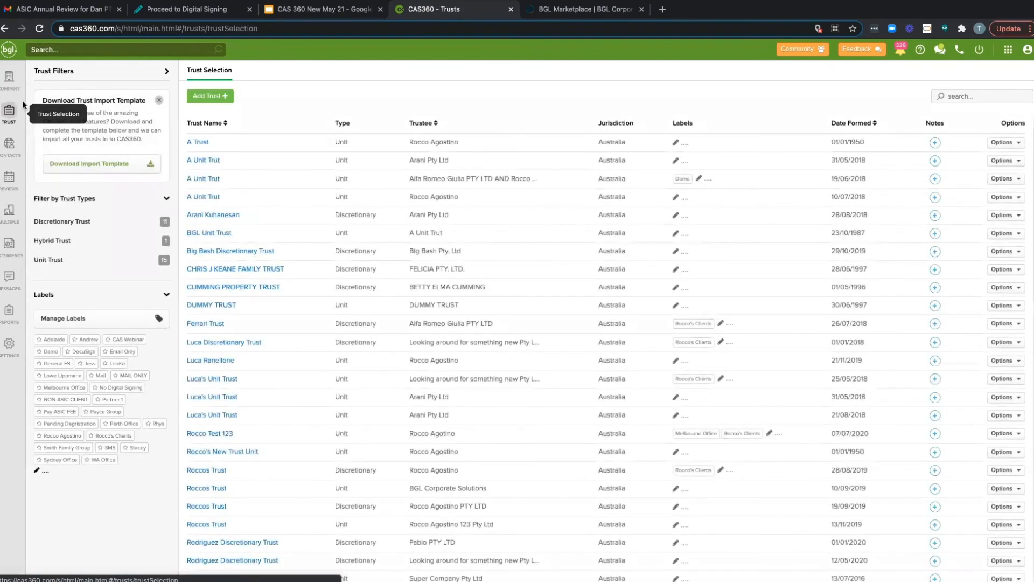
pyautogui.click(219, 252)
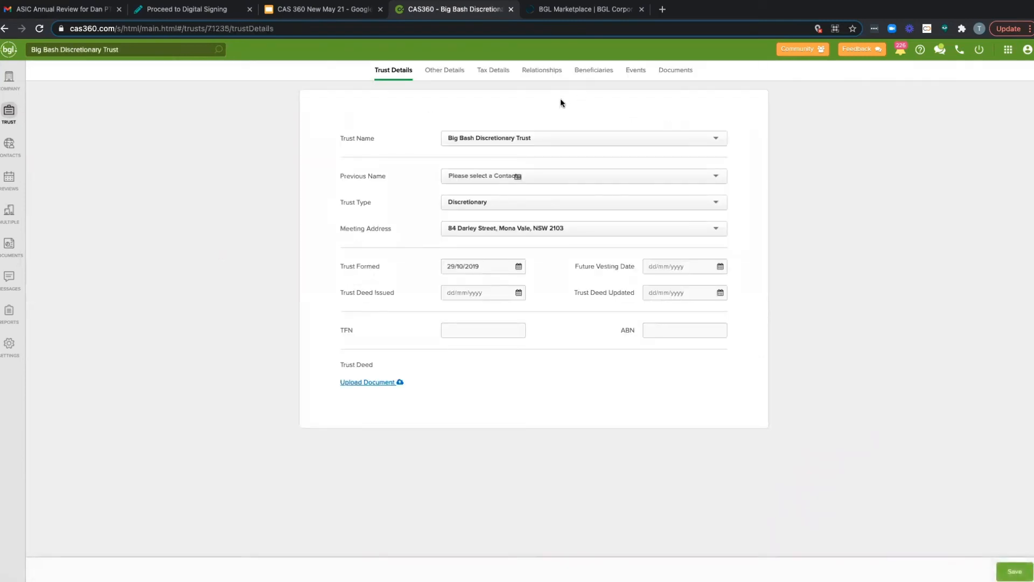
pyautogui.click(600, 81)
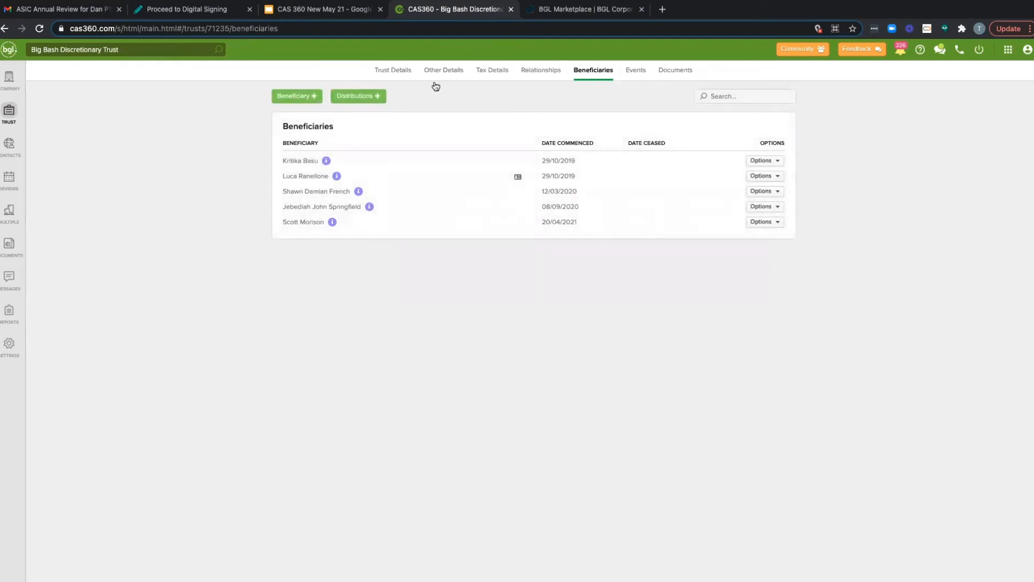
pyautogui.click(299, 98)
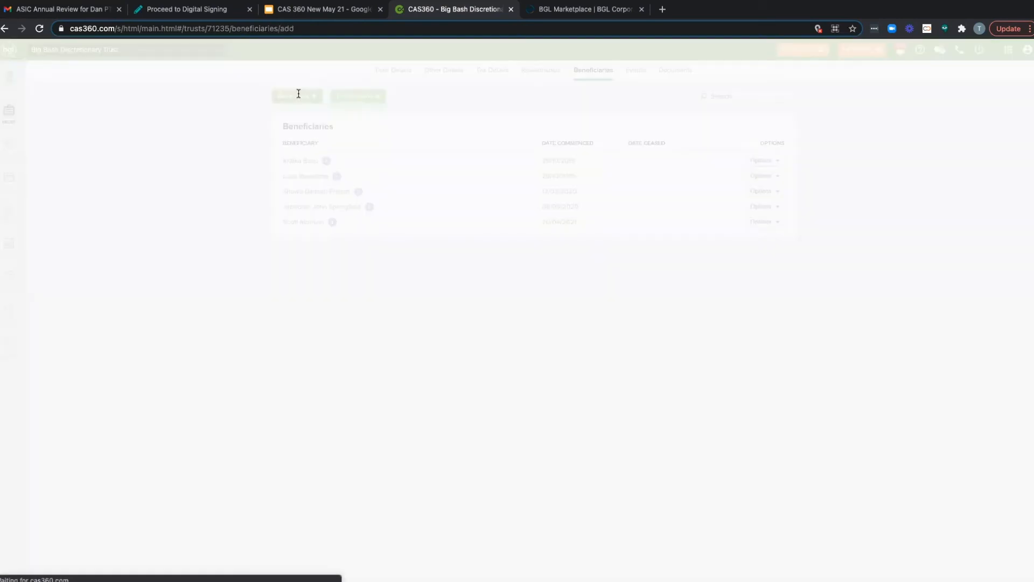
pyautogui.click(295, 173)
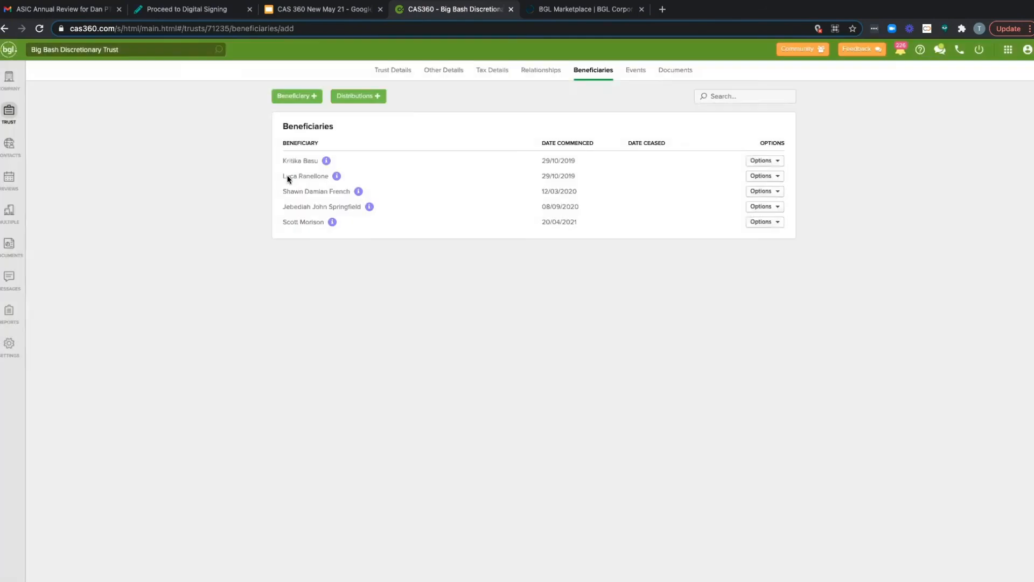
# Step: Start a new distribution for the trust and look through the additional income components and the distribution types
pyautogui.click(362, 97)
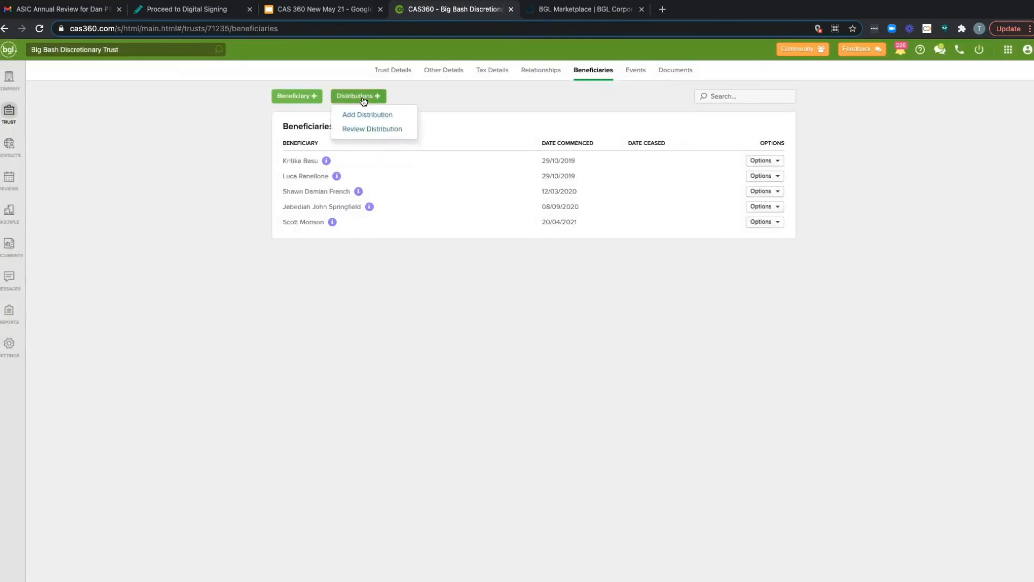
pyautogui.click(361, 120)
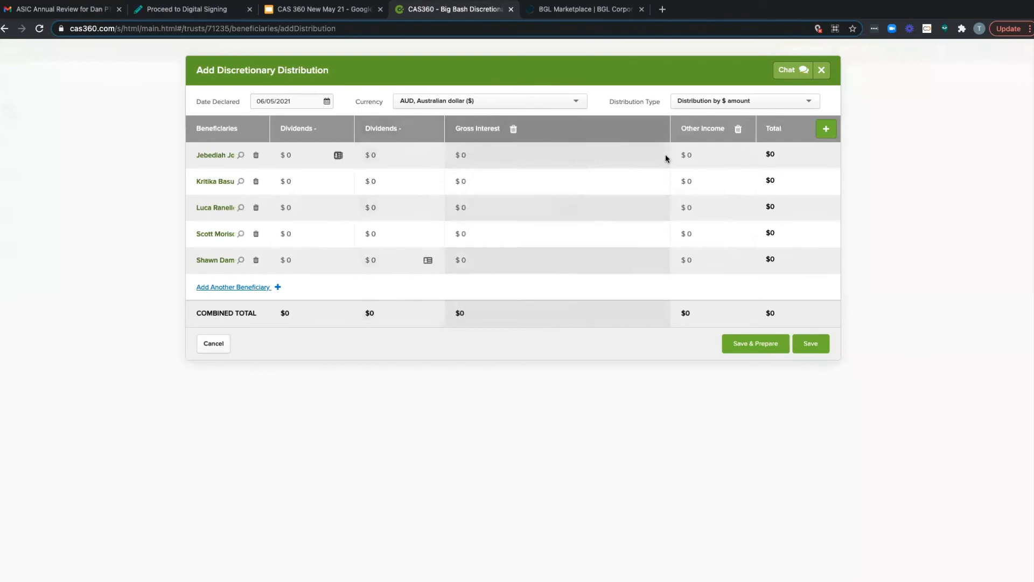
pyautogui.click(828, 132)
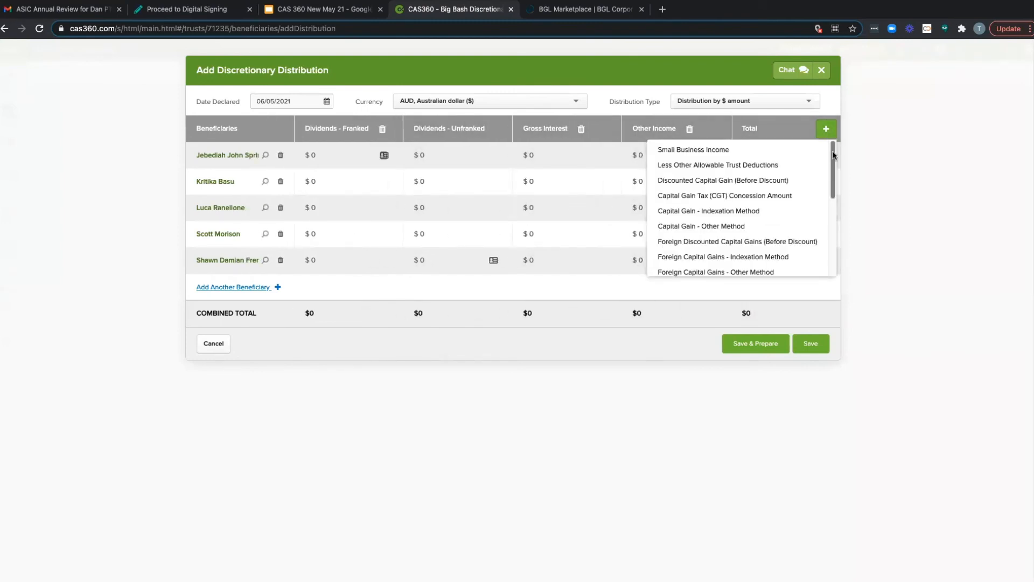
pyautogui.moveTo(833, 157)
pyautogui.mouseDown()
pyautogui.moveTo(833, 220)
pyautogui.moveTo(833, 142)
pyautogui.mouseUp()
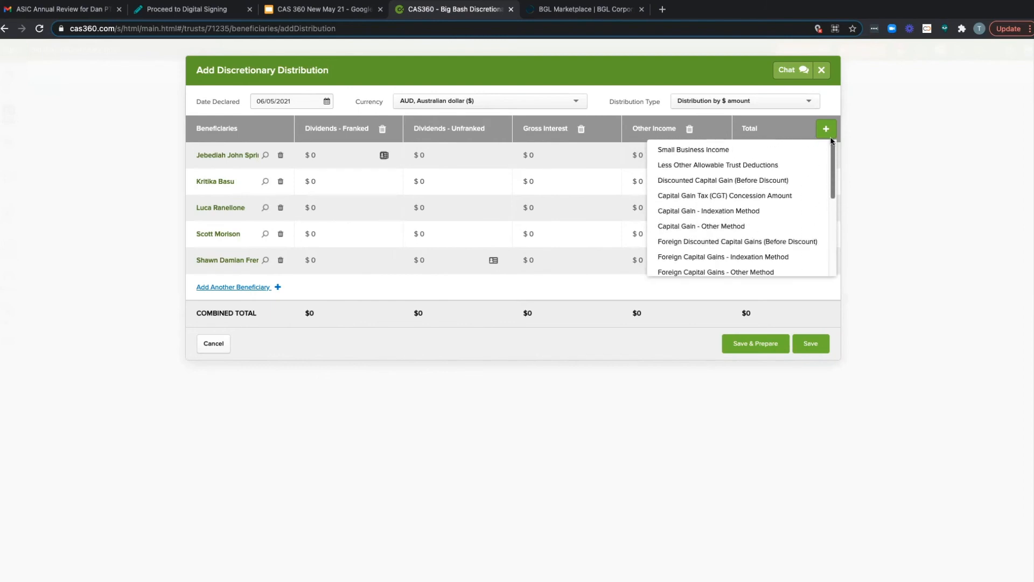
pyautogui.click(820, 100)
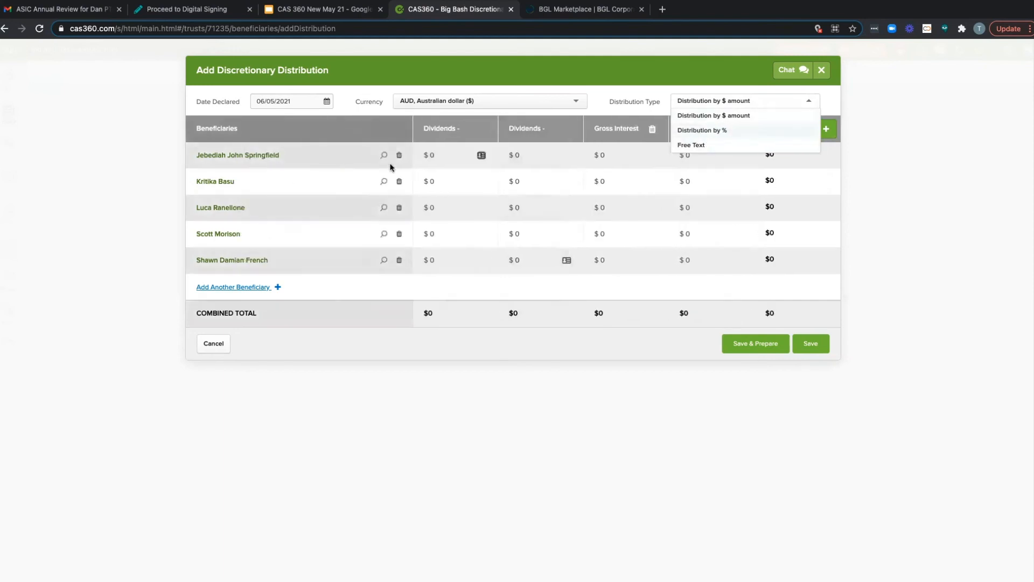
# Step: Enter franked dividends of $10 and unfranked dividends of $2 for the first beneficiary in the distribution
pyautogui.click(417, 162)
pyautogui.press('BackSpace')
pyautogui.write('10')
pyautogui.click(420, 155)
pyautogui.write('2')
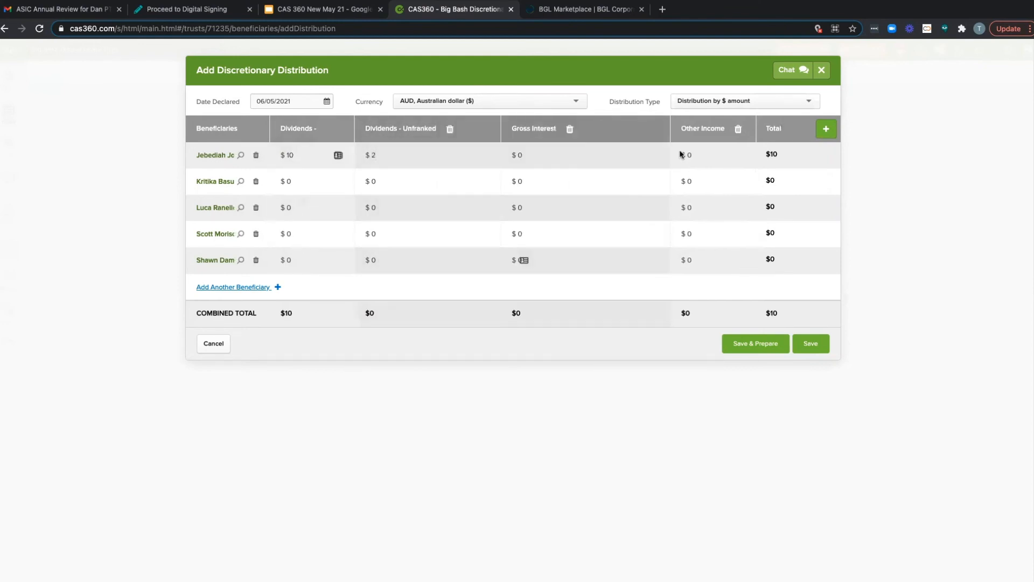
# Step: Enter $10 franked and $2 unfranked dividends for the third beneficiary, and save the distribution with its documents prepared
pyautogui.click(321, 210)
pyautogui.press('BackSpace')
pyautogui.write('10')
pyautogui.click(525, 207)
pyautogui.write('2')
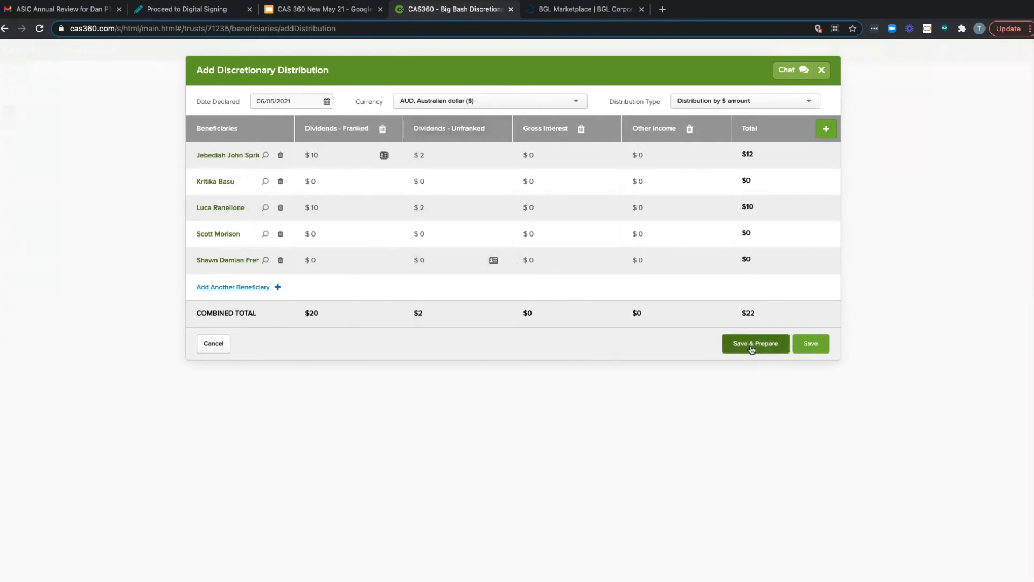
pyautogui.click(752, 349)
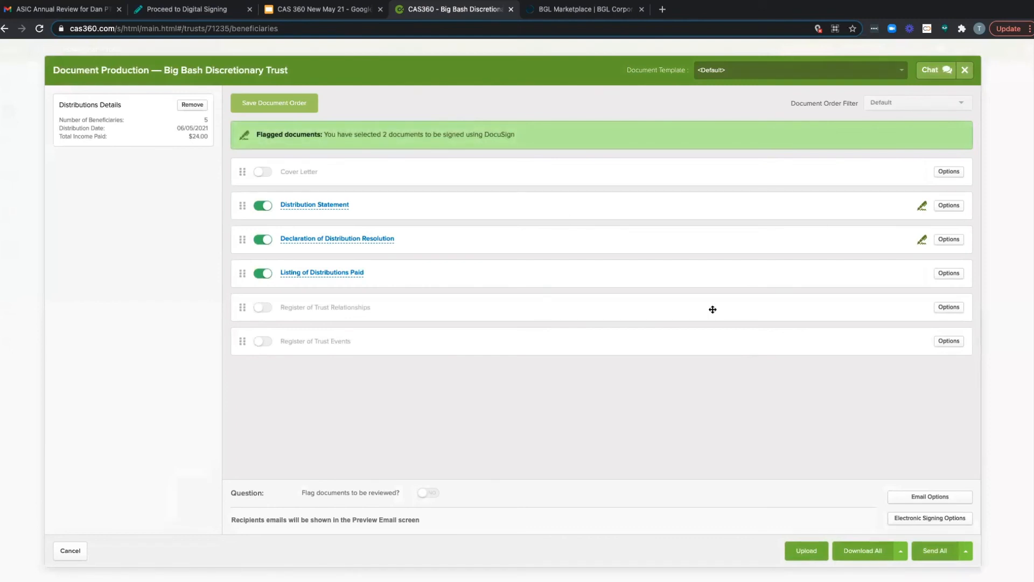
# Step: Preview both pages of the Distribution Statement for Big Bash Discretionary Trust, and close the preview and the document production
pyautogui.click(329, 209)
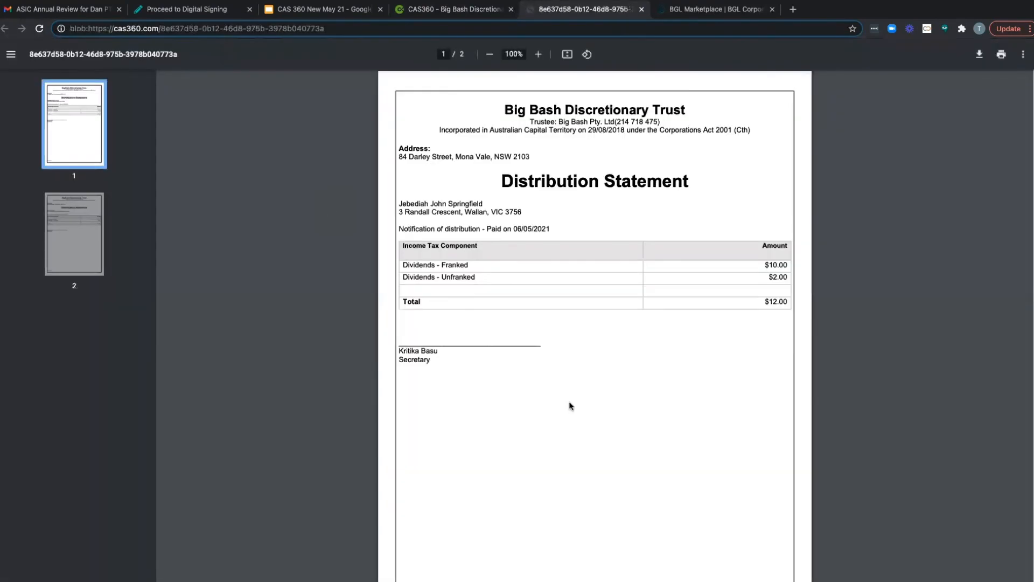
pyautogui.scroll(-8, 571, 405)
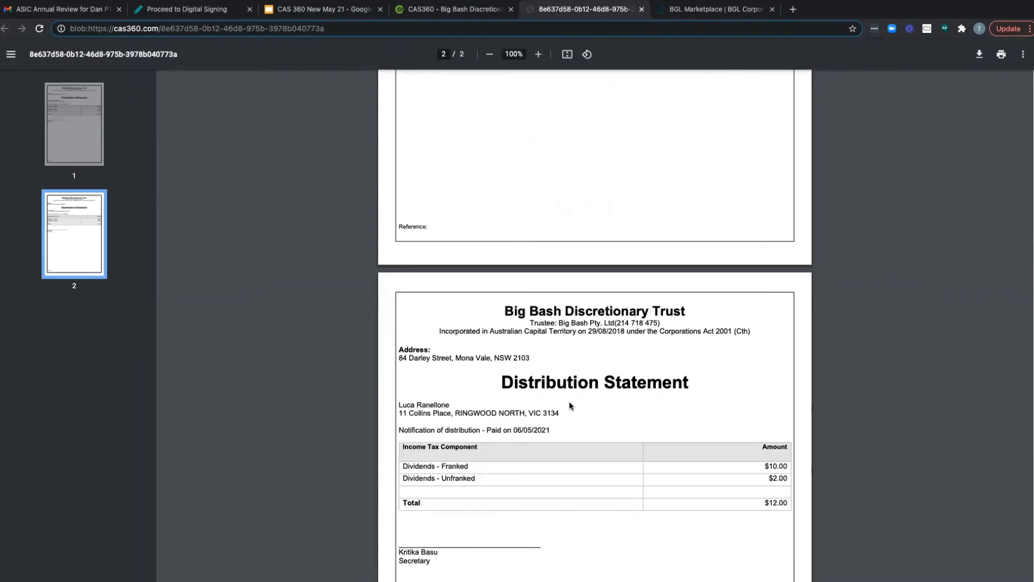
pyautogui.scroll(-5, 571, 393)
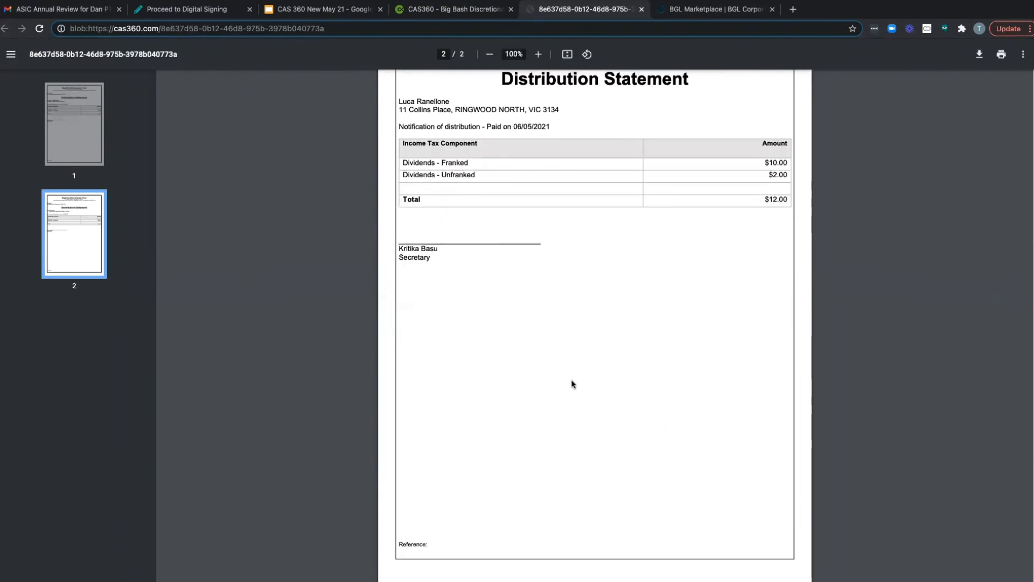
pyautogui.scroll(12, 572, 383)
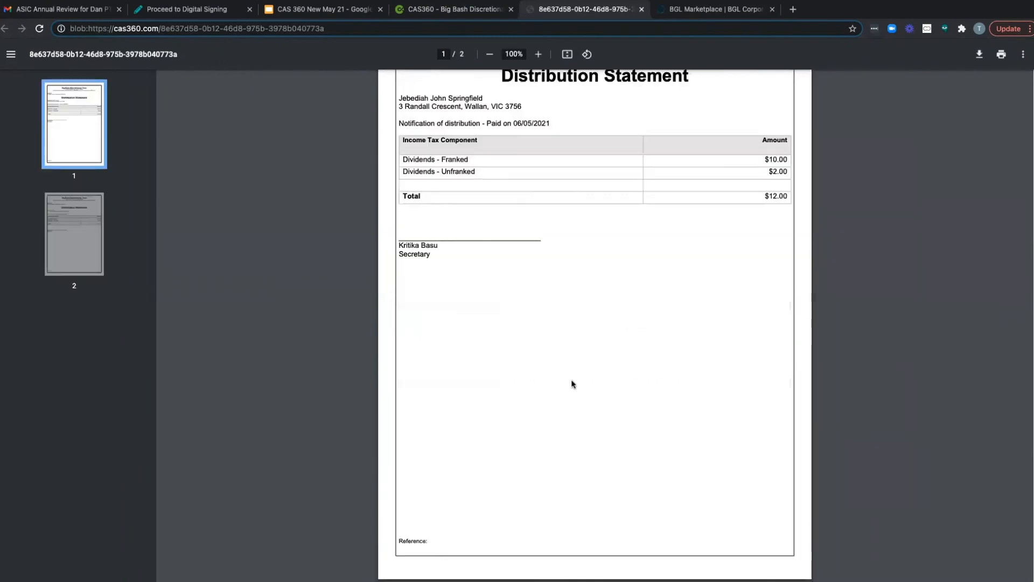
pyautogui.click(641, 9)
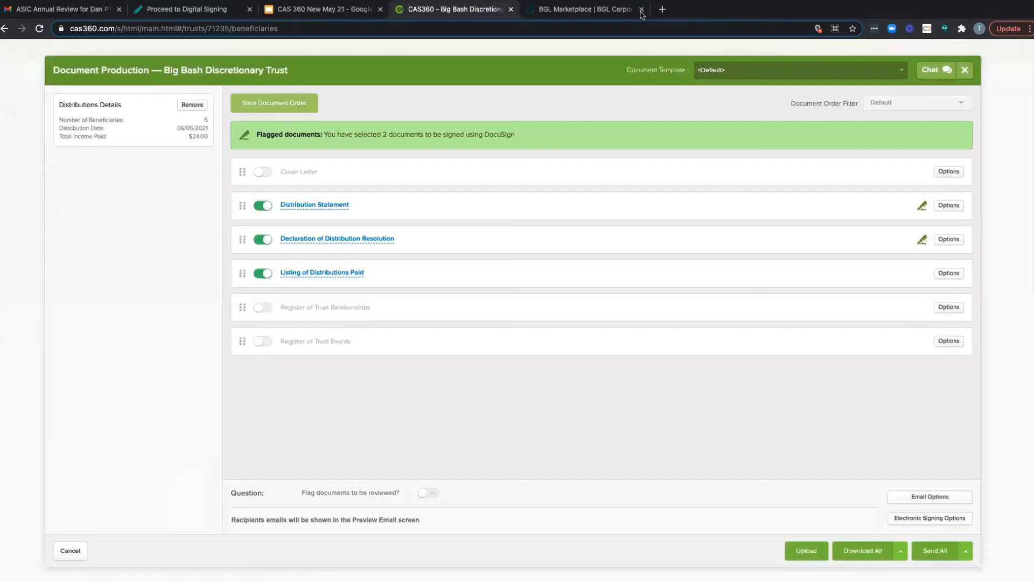
pyautogui.click(961, 74)
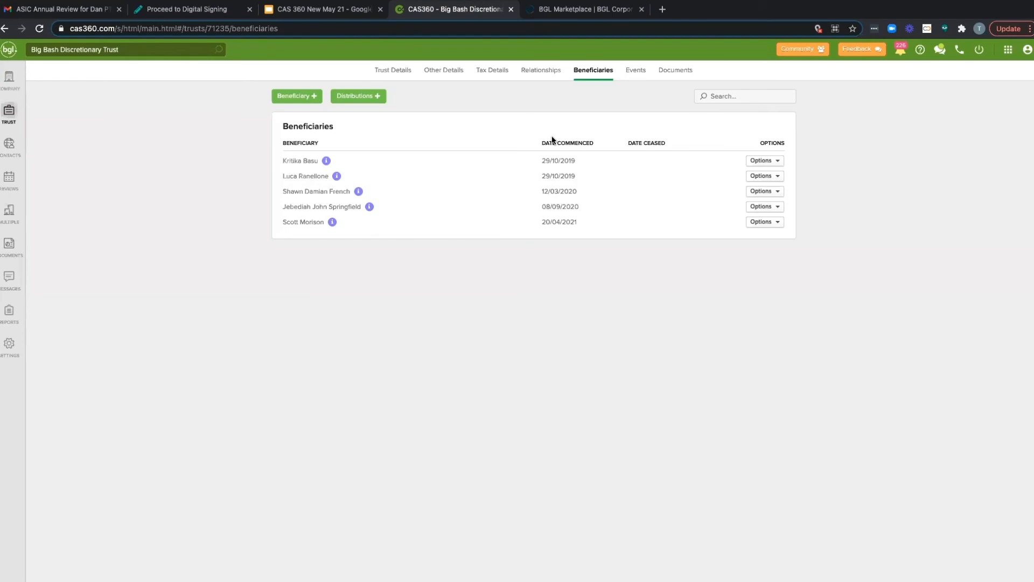
# Step: Prepare the forms for the trust's Office asset acquisition event and preview the Trustee Minutes or Resolution, closing the preview
pyautogui.click(634, 76)
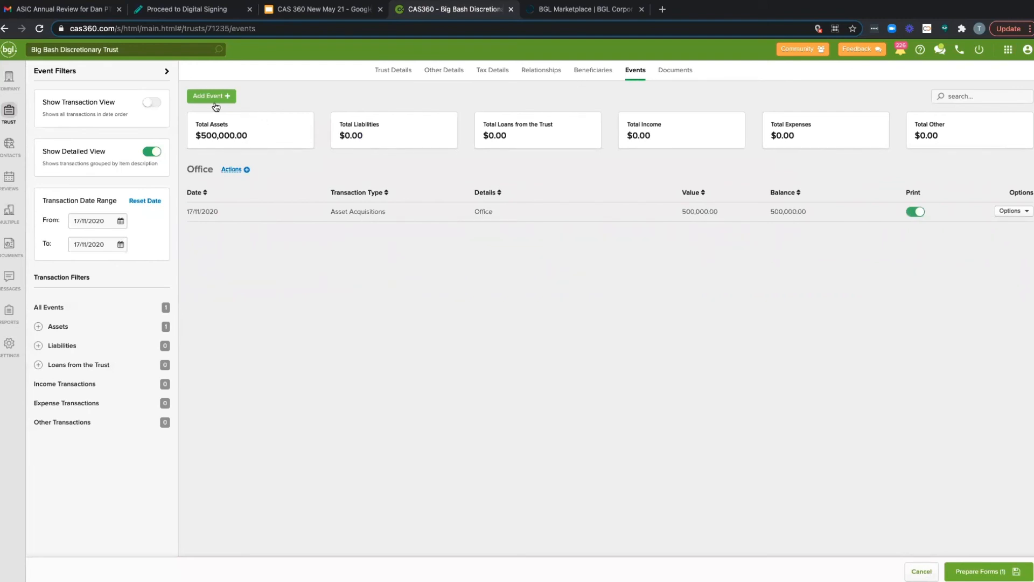
pyautogui.click(996, 572)
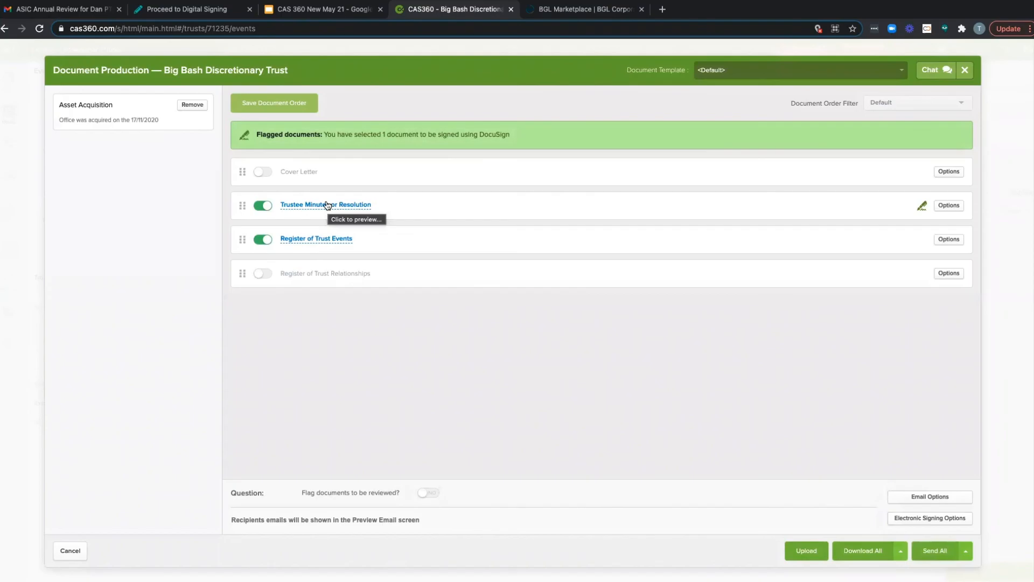
pyautogui.click(327, 204)
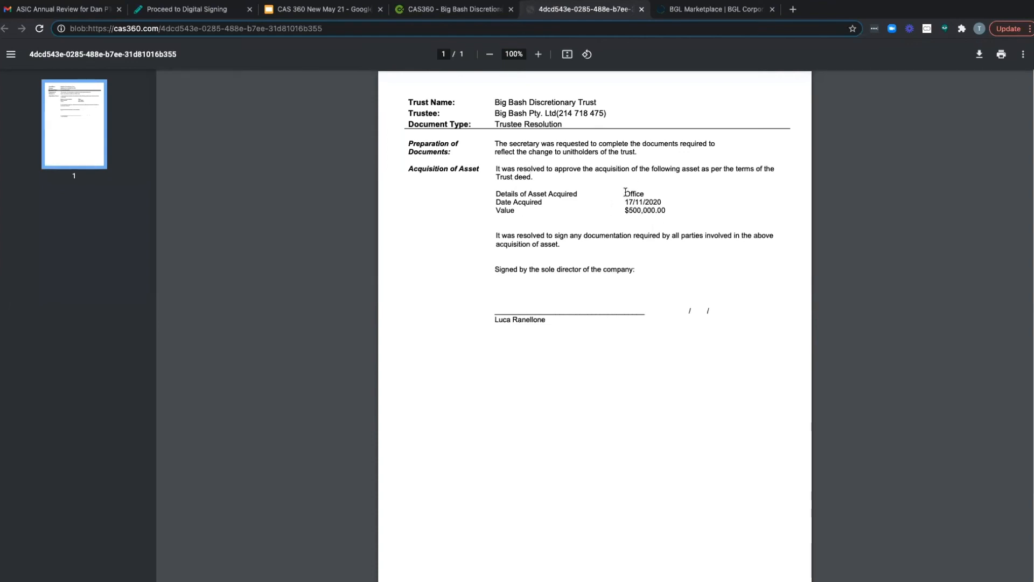
pyautogui.click(642, 9)
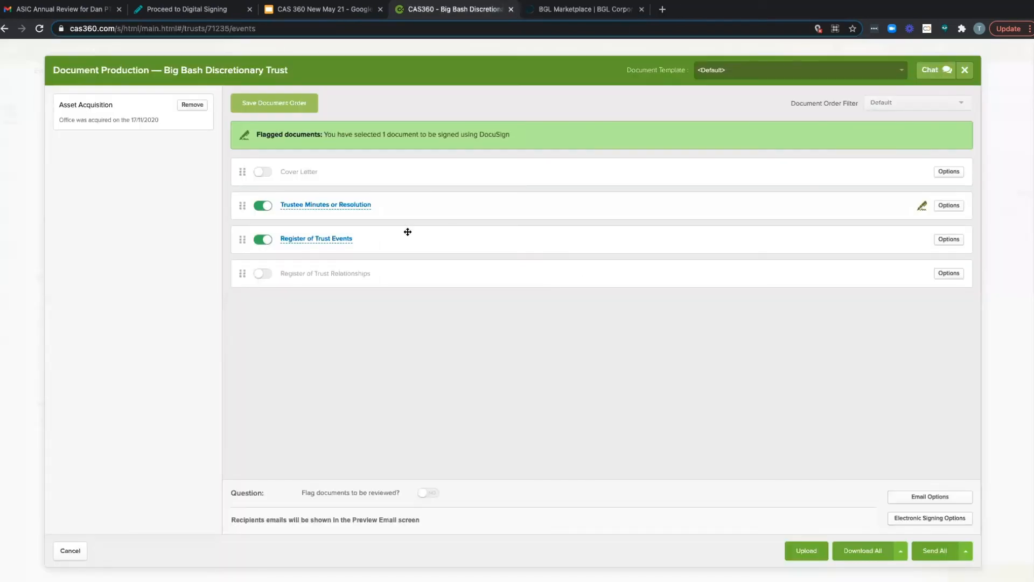
# Step: Preview the Register of Trust Events, and close the preview and the document production
pyautogui.click(337, 240)
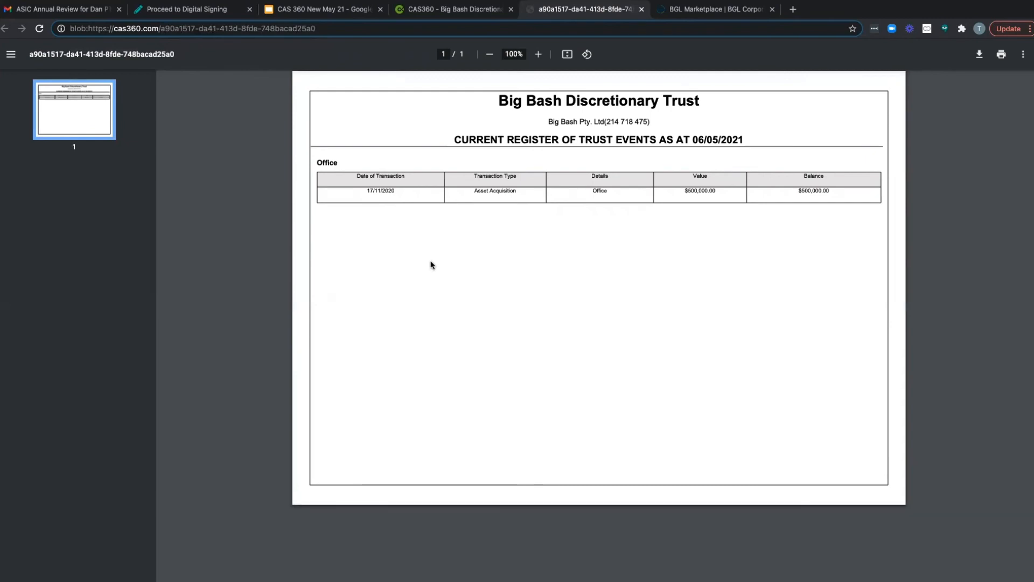
pyautogui.click(641, 9)
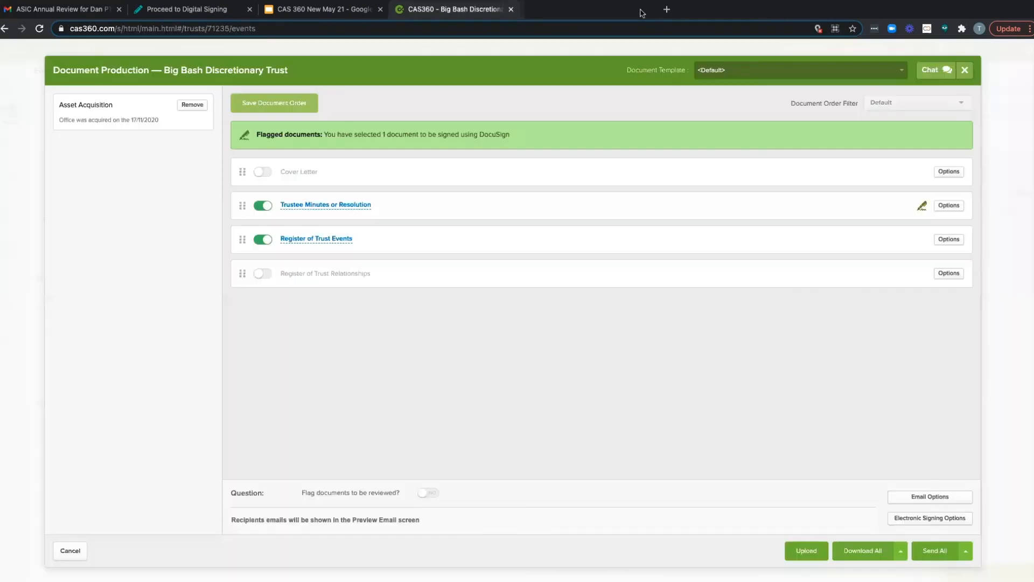
pyautogui.click(965, 72)
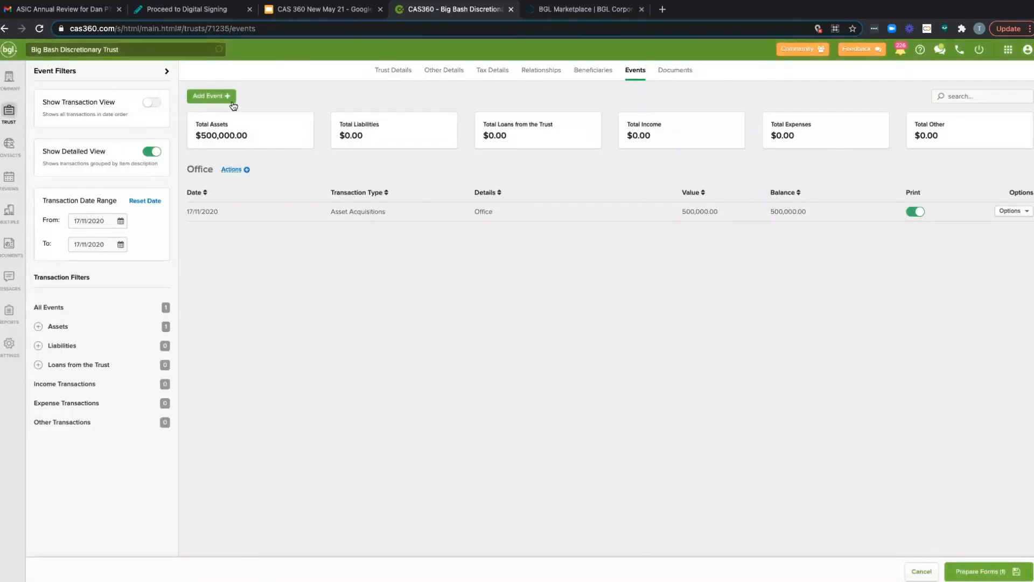
# Step: Look through the event types that can be added to the trust, and view its document upload form without uploading anything
pyautogui.click(232, 102)
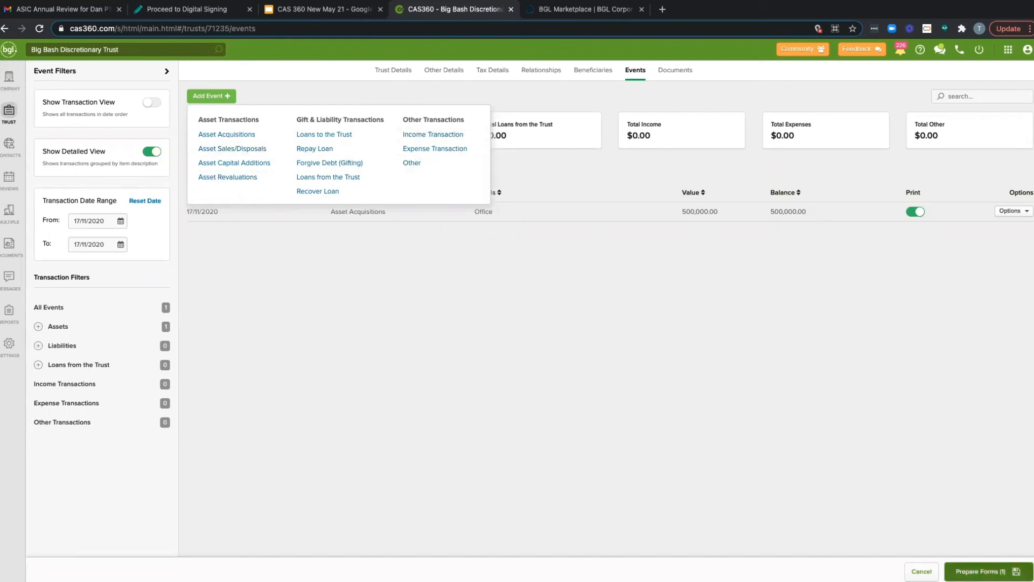
pyautogui.click(736, 372)
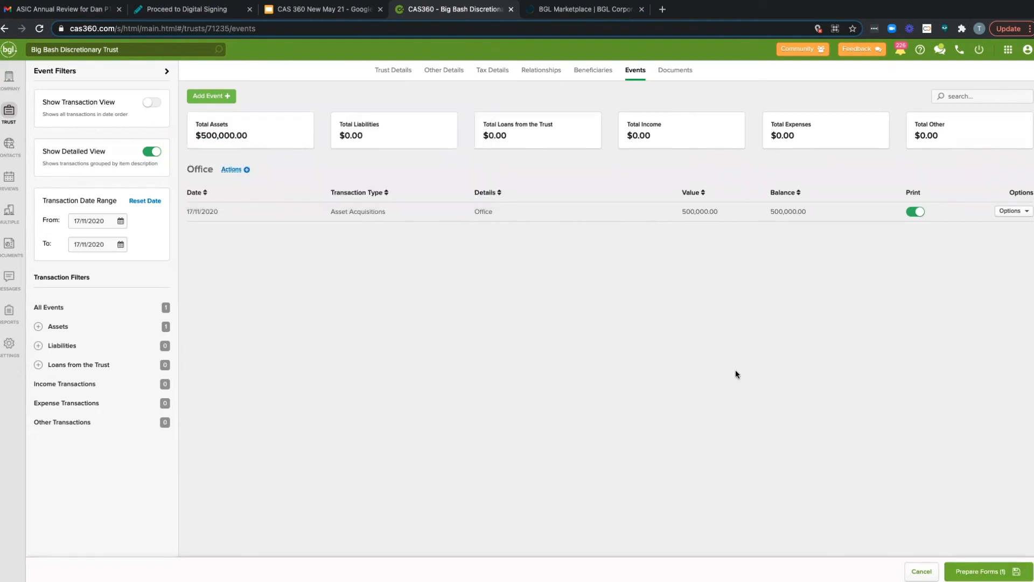
pyautogui.click(676, 71)
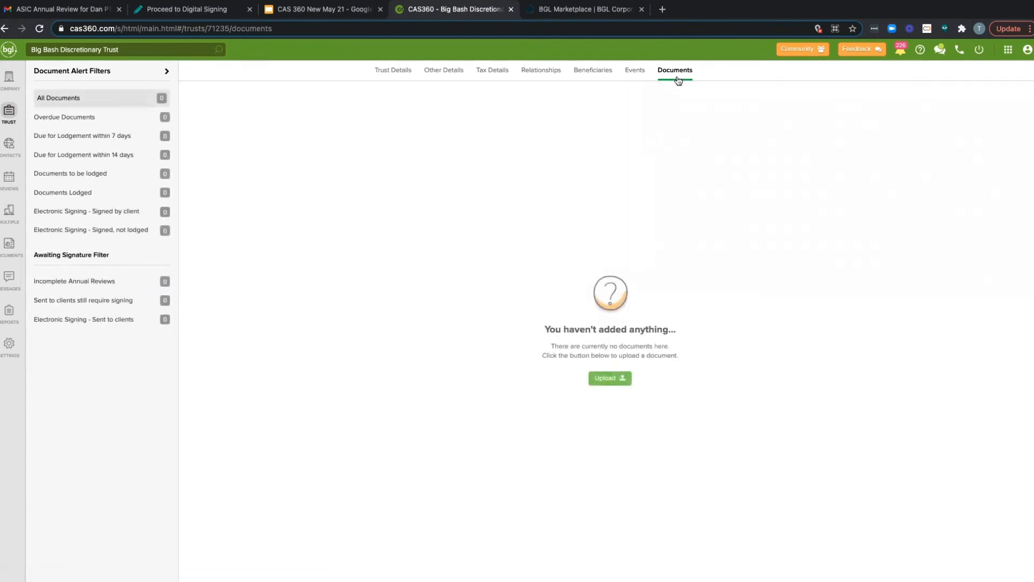
pyautogui.click(606, 383)
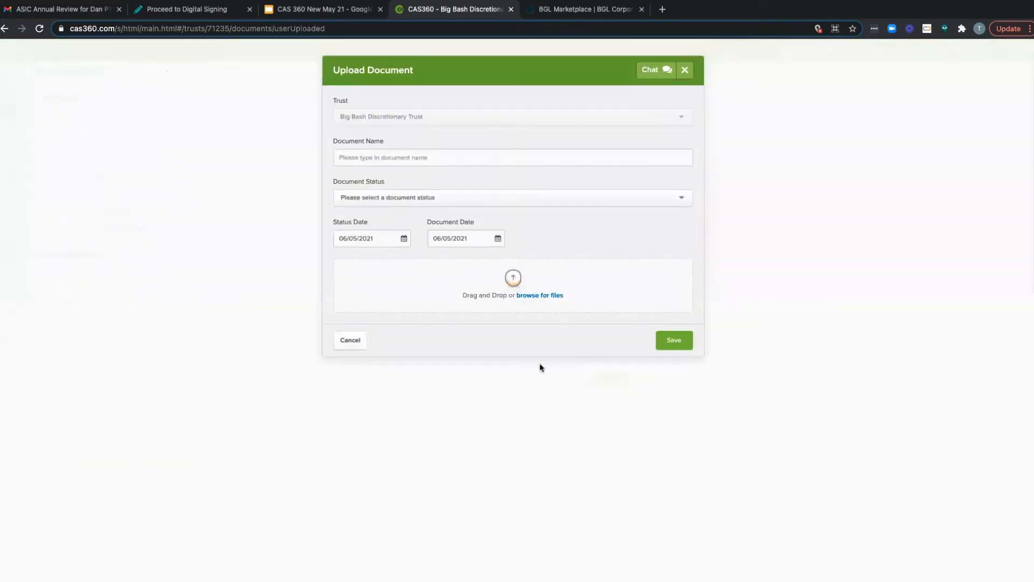
pyautogui.click(350, 341)
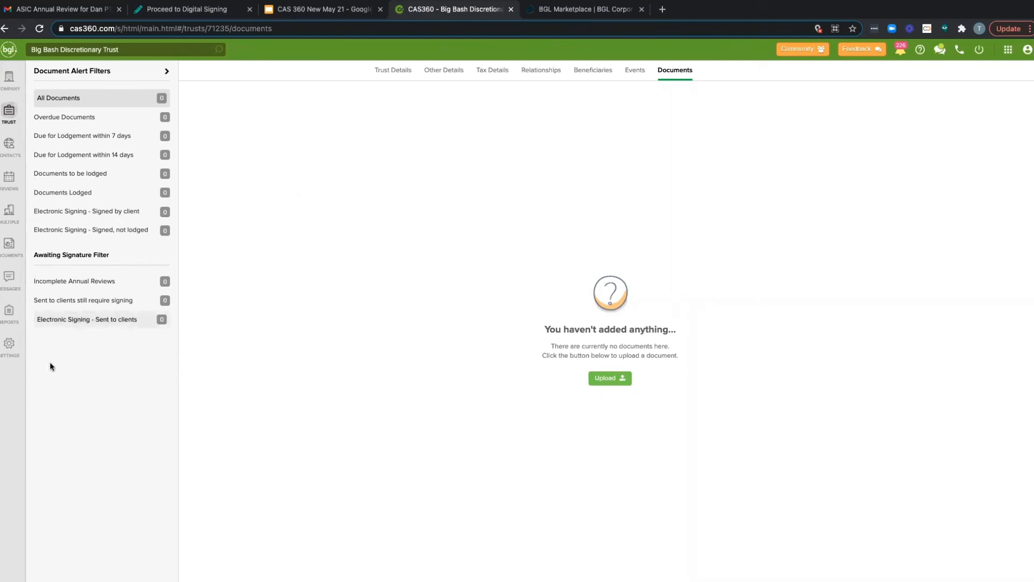
# Step: View the messages inbox, and browse the global contacts to open the individual contact with the New Zealand address
pyautogui.click(18, 280)
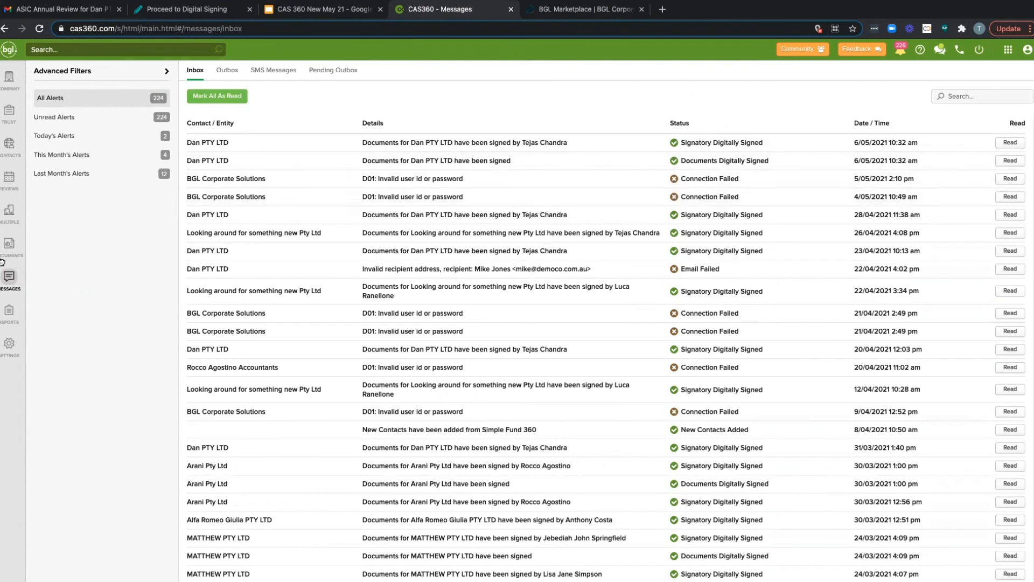
pyautogui.click(16, 156)
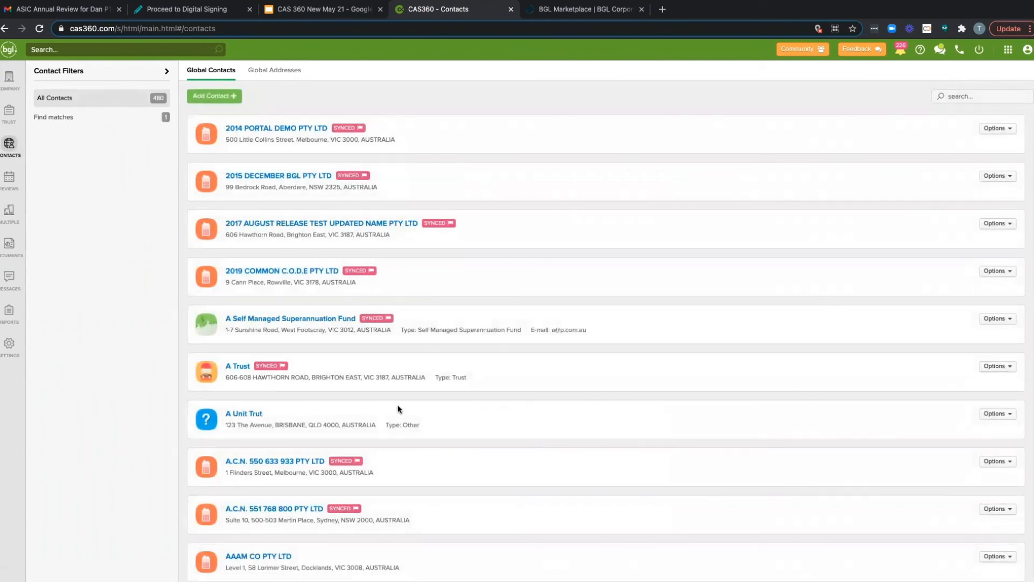
pyautogui.scroll(-10, 399, 409)
pyautogui.scroll(7, 247, 380)
pyautogui.scroll(-7, 246, 374)
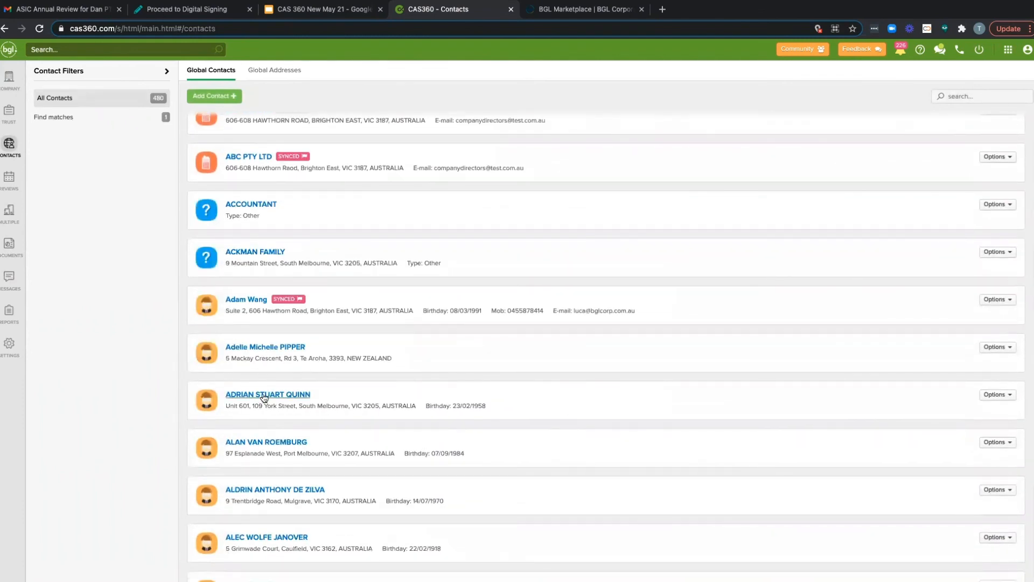
pyautogui.click(271, 349)
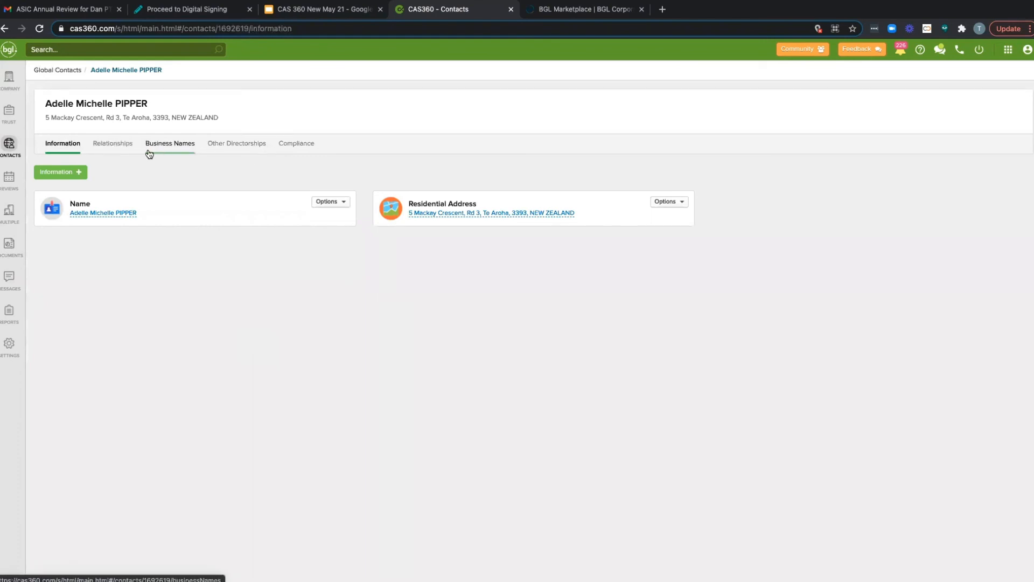
# Step: Look at the form for adding birth details to the contact and cancel it
pyautogui.click(72, 176)
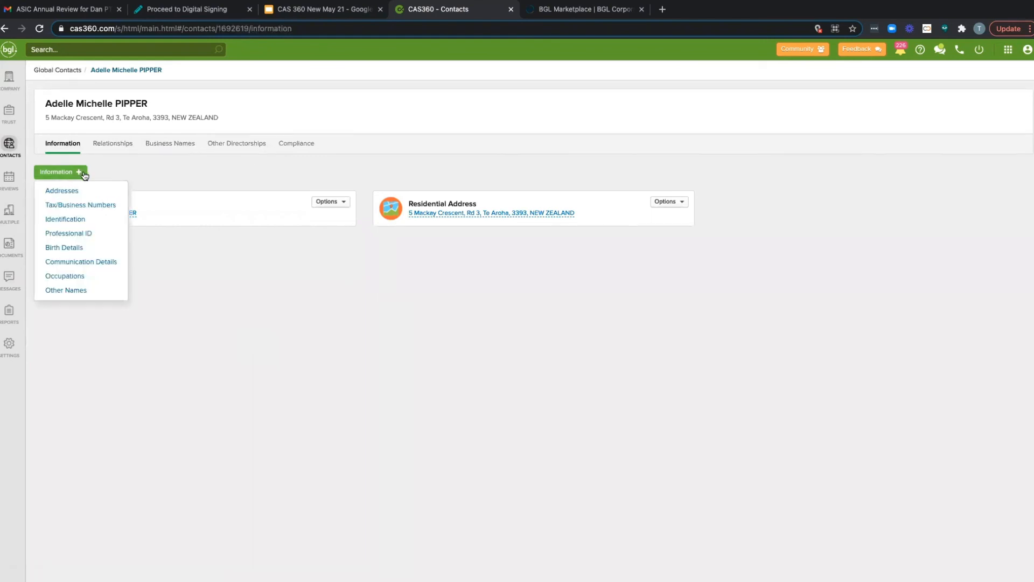
pyautogui.click(98, 248)
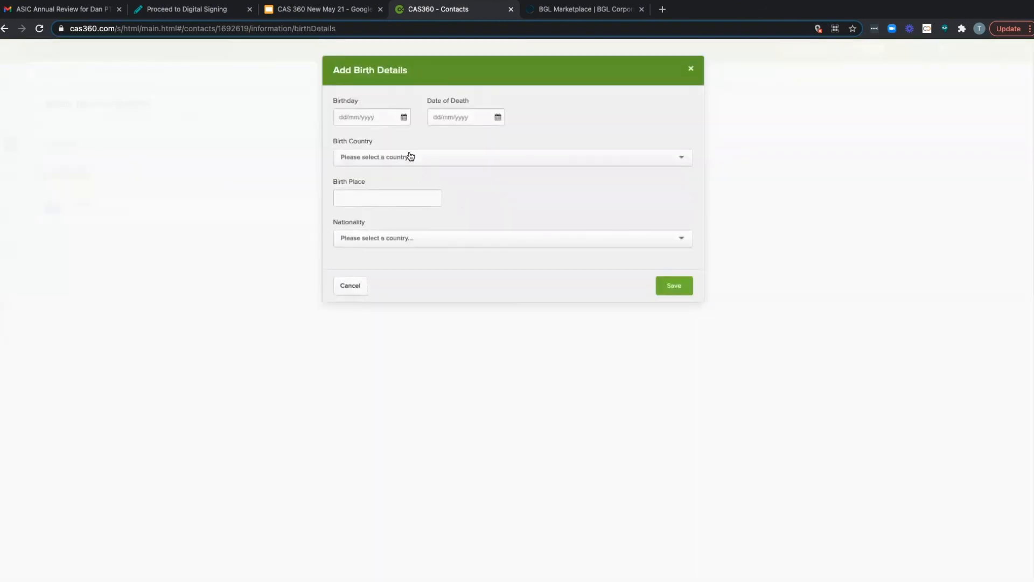
pyautogui.click(409, 155)
pyautogui.click(559, 128)
pyautogui.click(350, 285)
# Step: Try out adding a casual name to the contact as another name, and cancel the entry
pyautogui.click(52, 176)
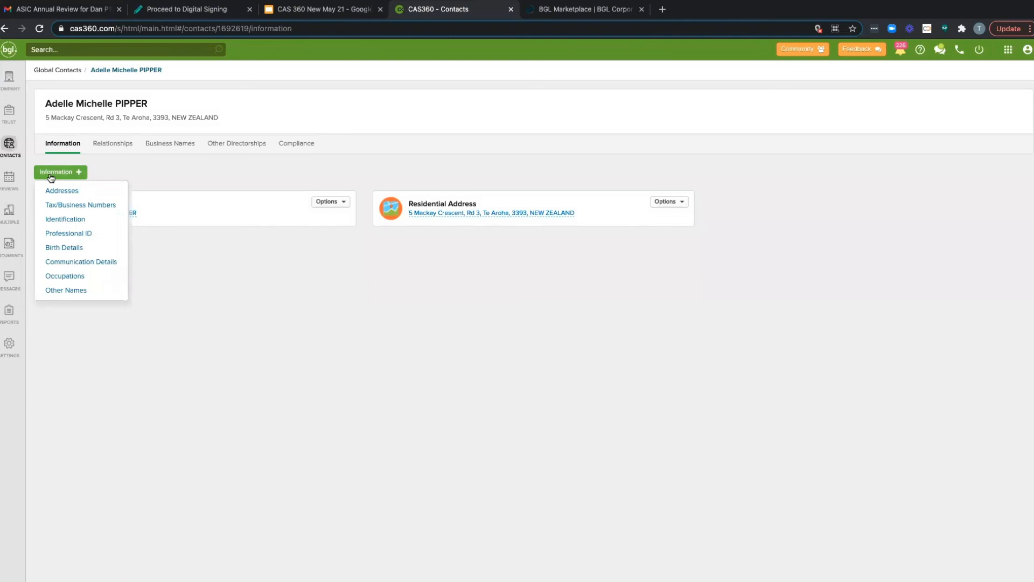
pyautogui.click(61, 291)
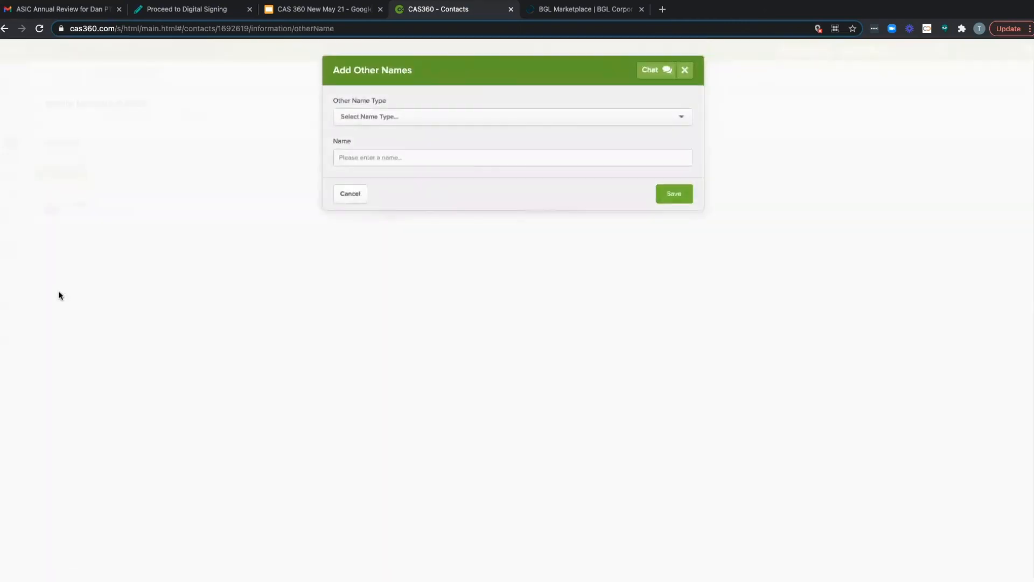
pyautogui.click(371, 118)
pyautogui.click(373, 134)
pyautogui.click(374, 183)
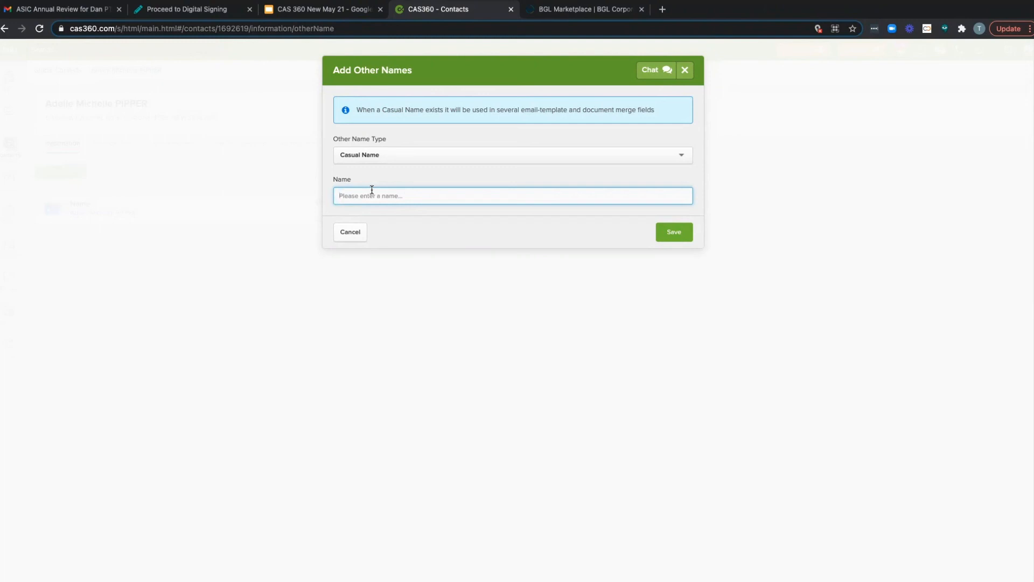
pyautogui.write('Tom')
pyautogui.click(345, 232)
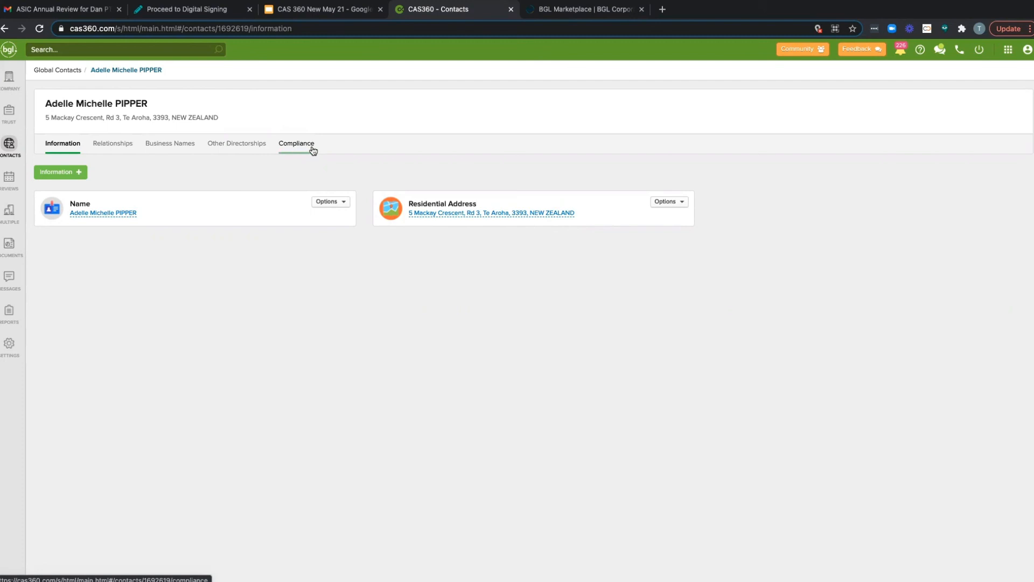
# Step: View the contact's compliance section and examine the driver's licence identification form without filling it in
pyautogui.click(312, 150)
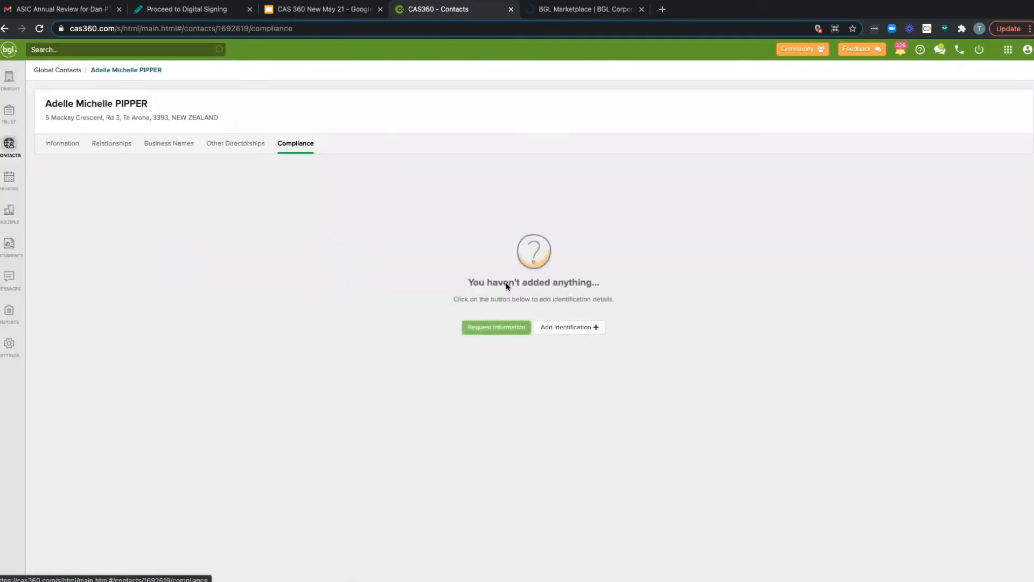
pyautogui.click(555, 332)
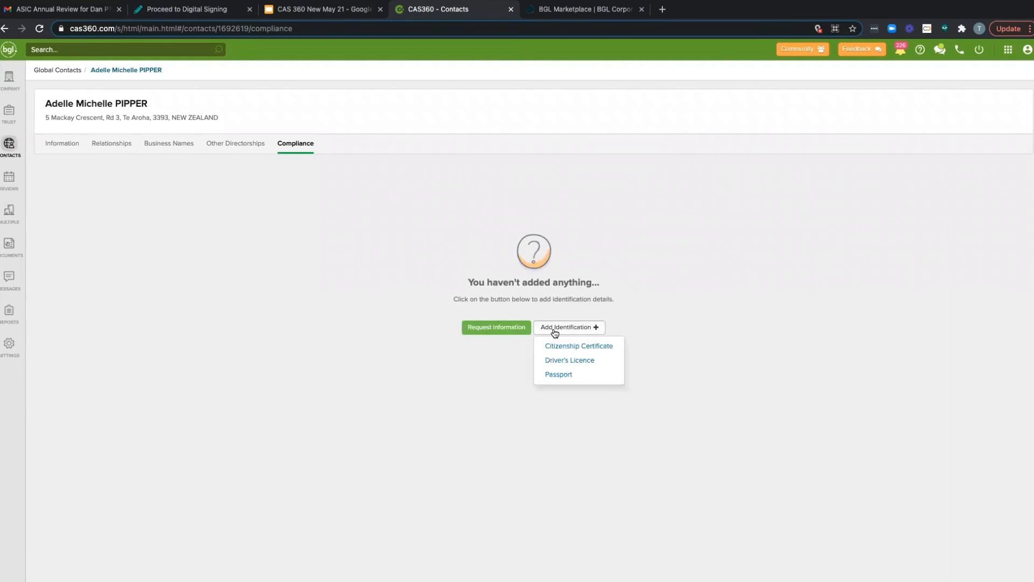
pyautogui.click(560, 360)
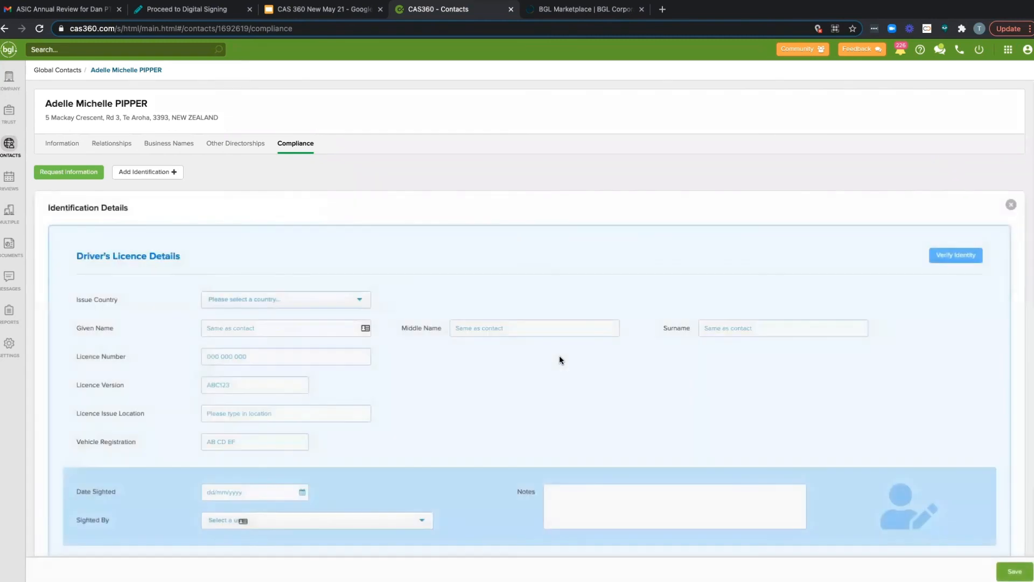
pyautogui.scroll(-2, 302, 357)
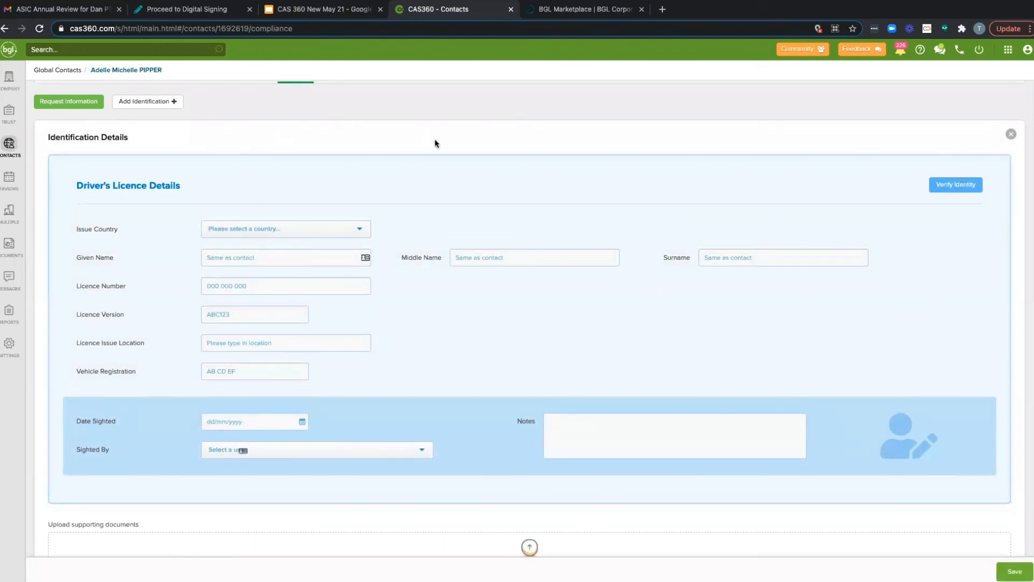
pyautogui.scroll(2, 435, 143)
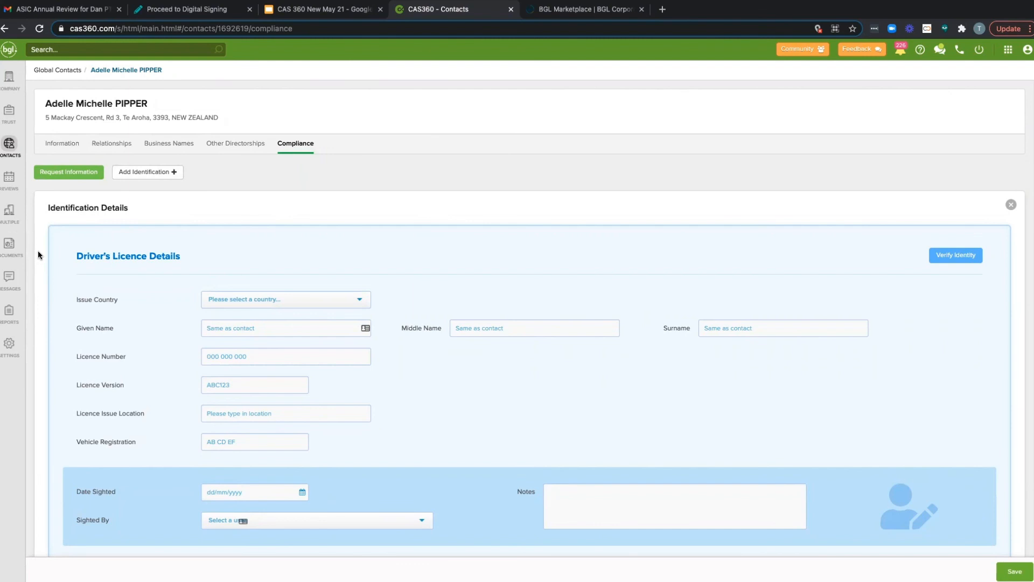
# Step: View the lodgement agents in the settings, and look at the form for adding a registered agent before closing it
pyautogui.click(10, 341)
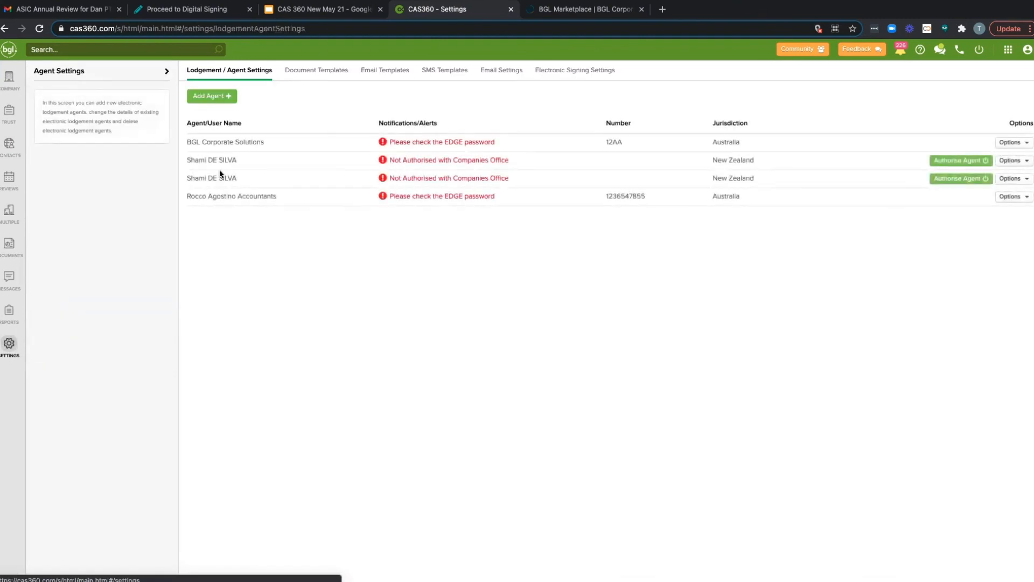
pyautogui.click(217, 93)
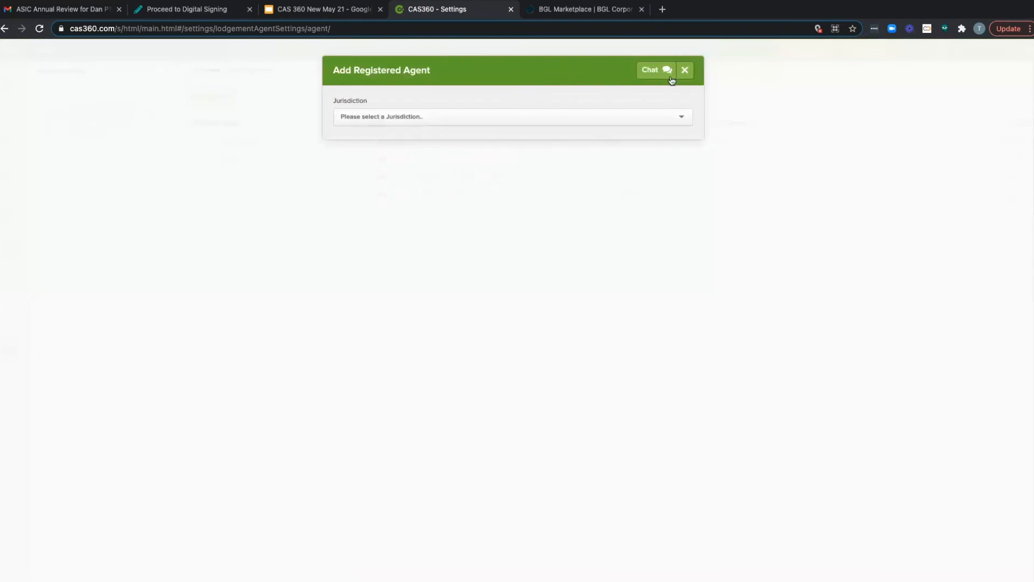
pyautogui.click(686, 69)
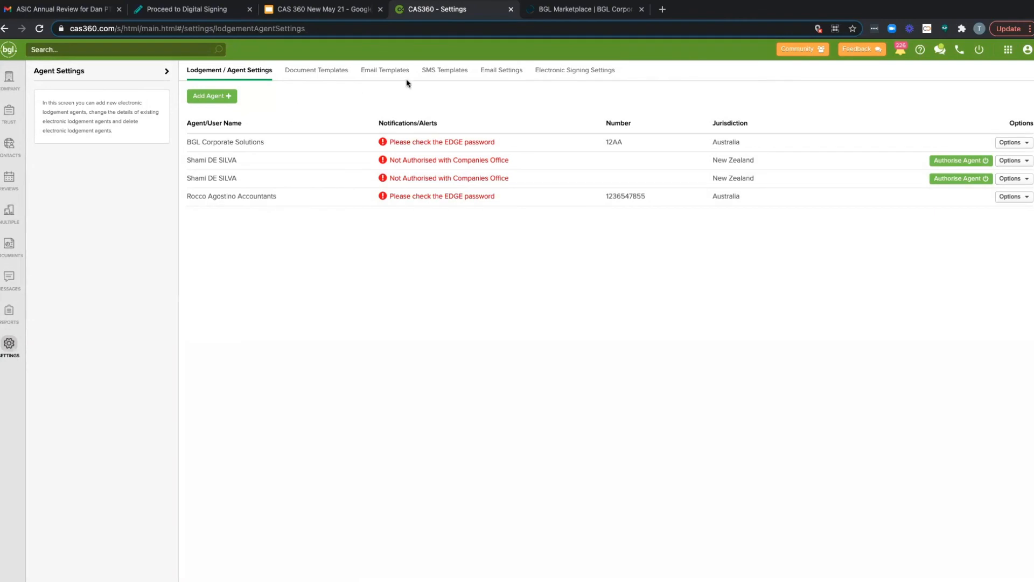
# Step: Review the document templates, email templates, email settings and electronic signing settings
pyautogui.click(337, 74)
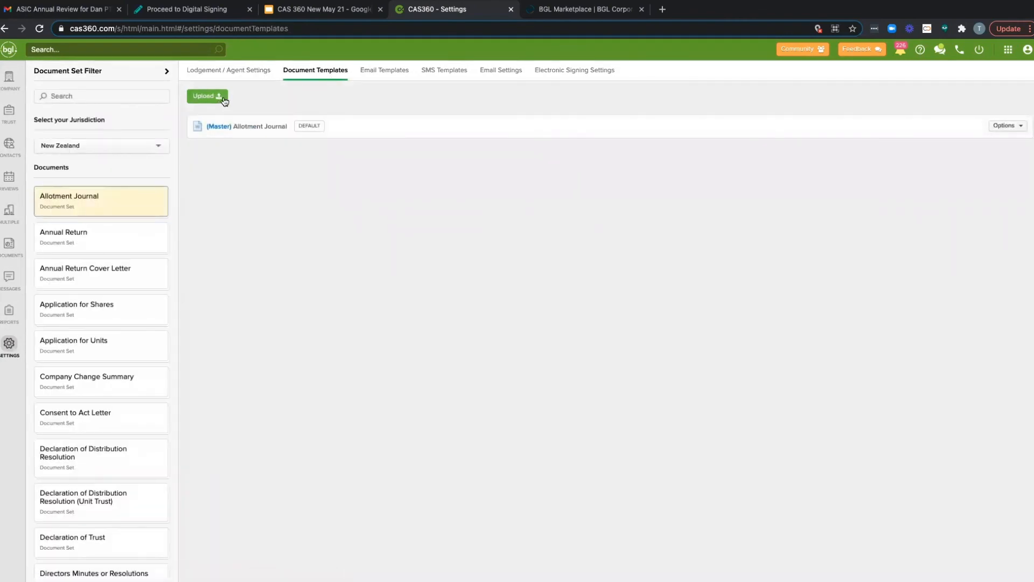
pyautogui.click(405, 77)
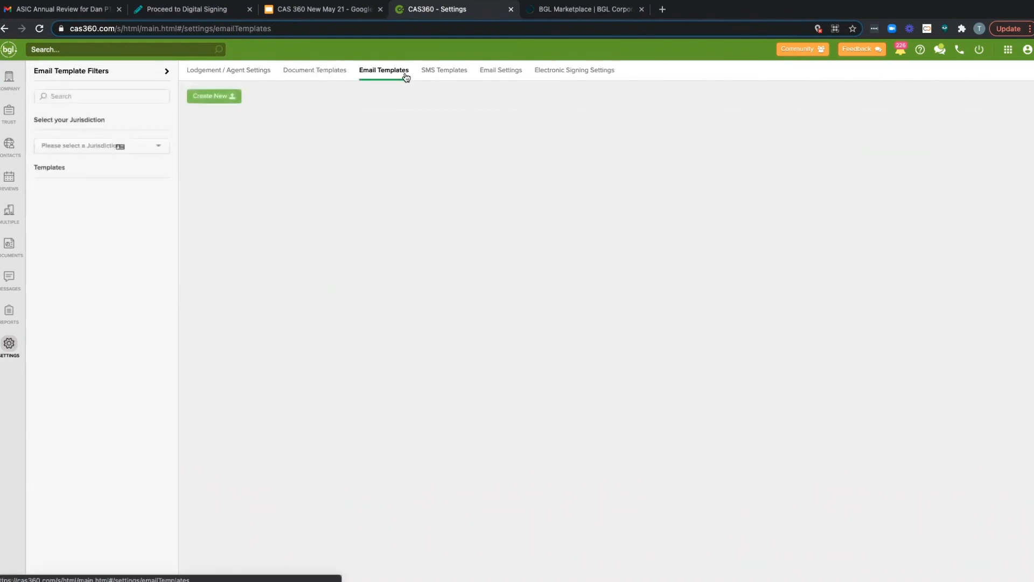
pyautogui.click(520, 71)
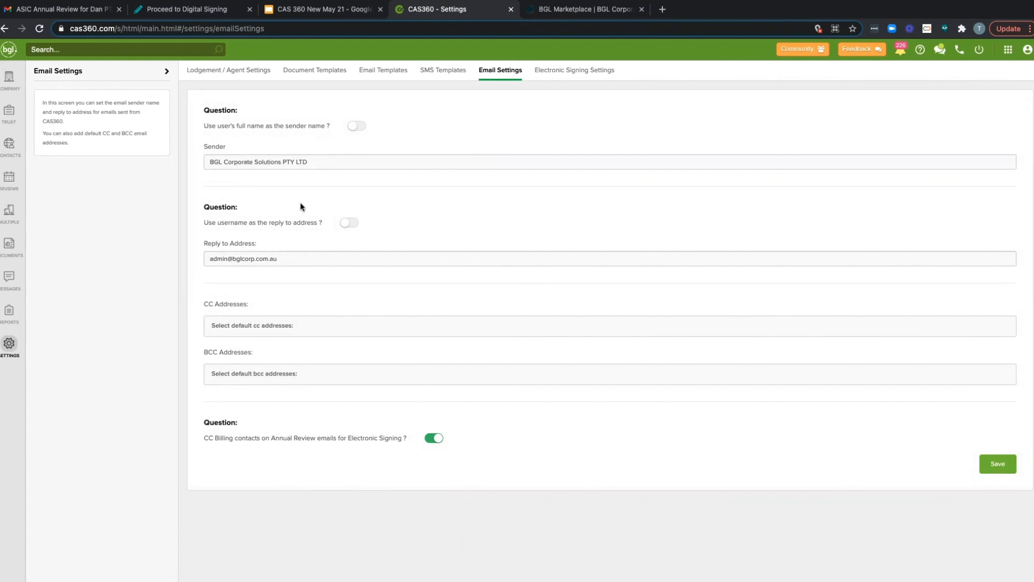
pyautogui.click(614, 70)
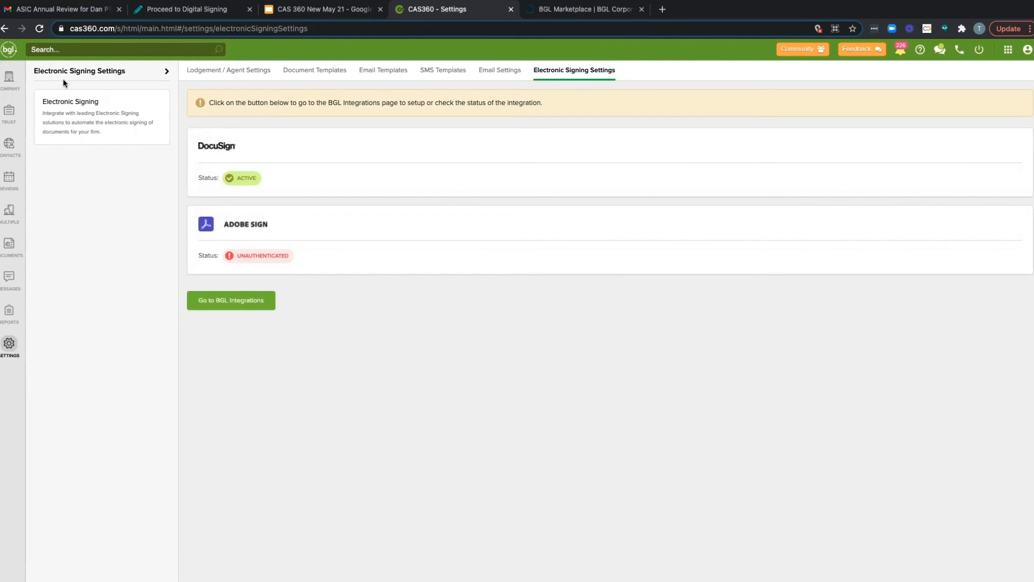
# Step: Return to the company selection, and look through the agent forms that can be prepared without choosing one
pyautogui.click(11, 78)
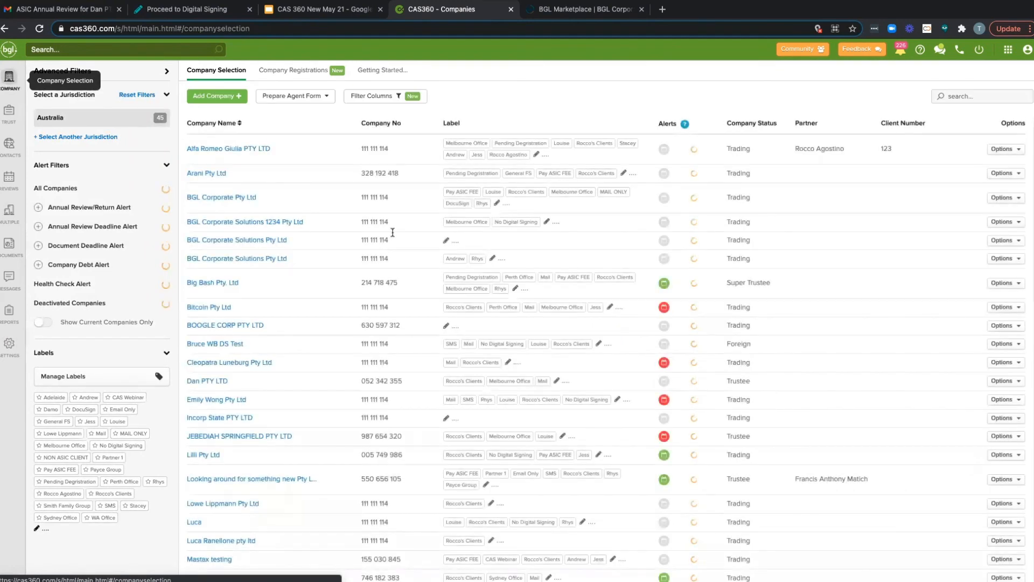
pyautogui.click(324, 101)
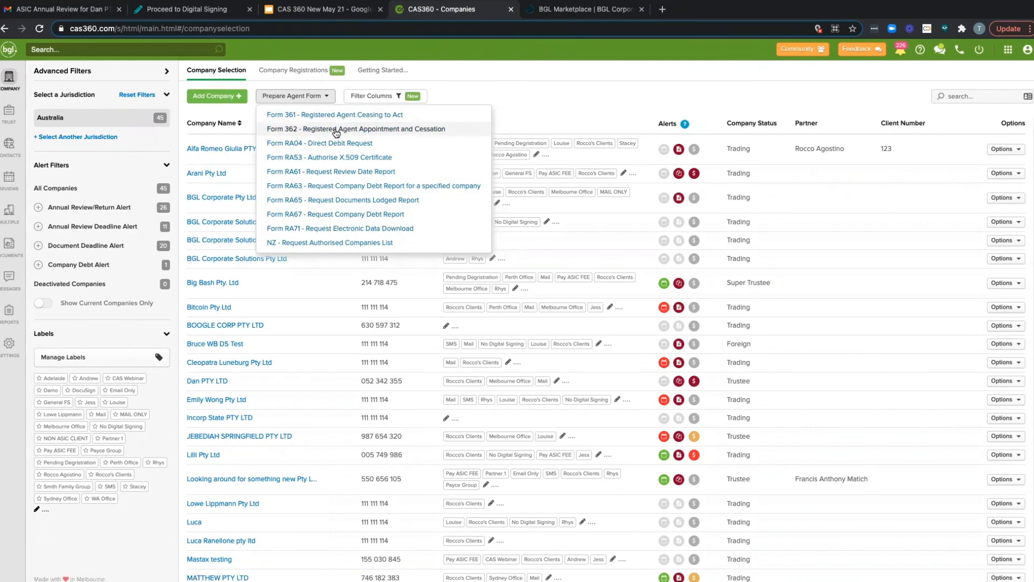
pyautogui.click(529, 118)
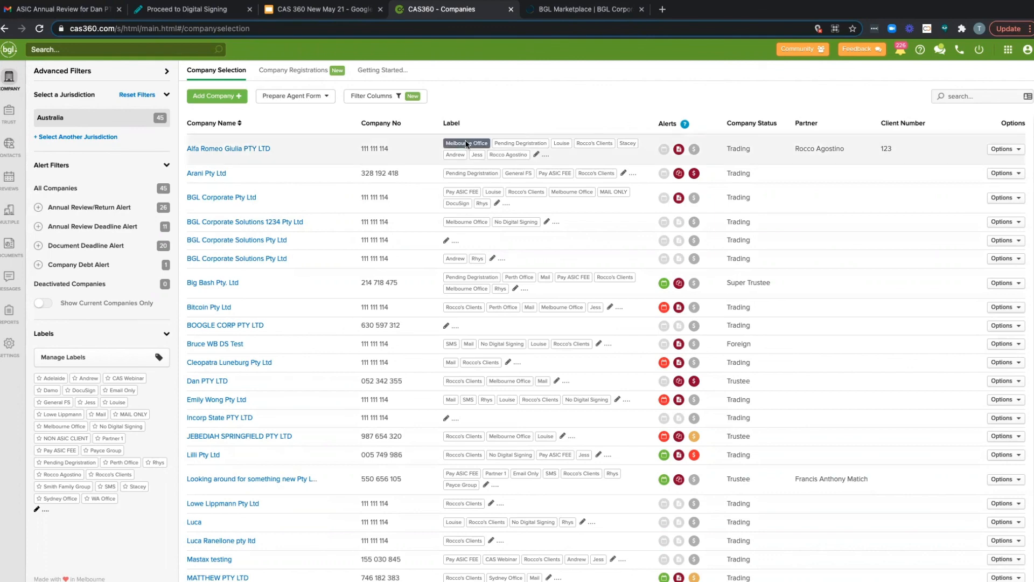
# Step: Switch to the BGL Marketplace page and view the Documents & Incorporations partners
pyautogui.click(580, 19)
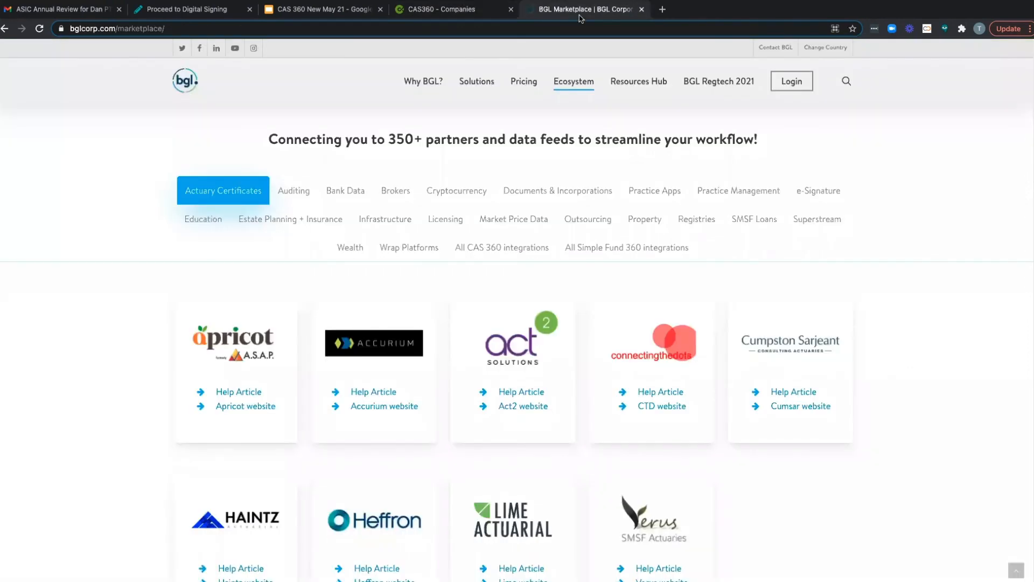
pyautogui.click(582, 193)
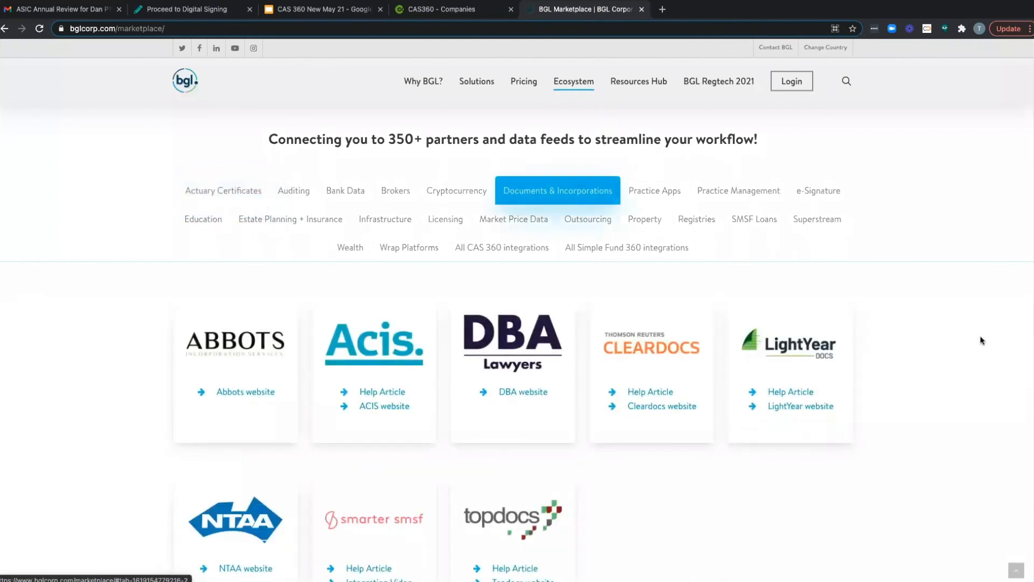
pyautogui.scroll(-2, 980, 340)
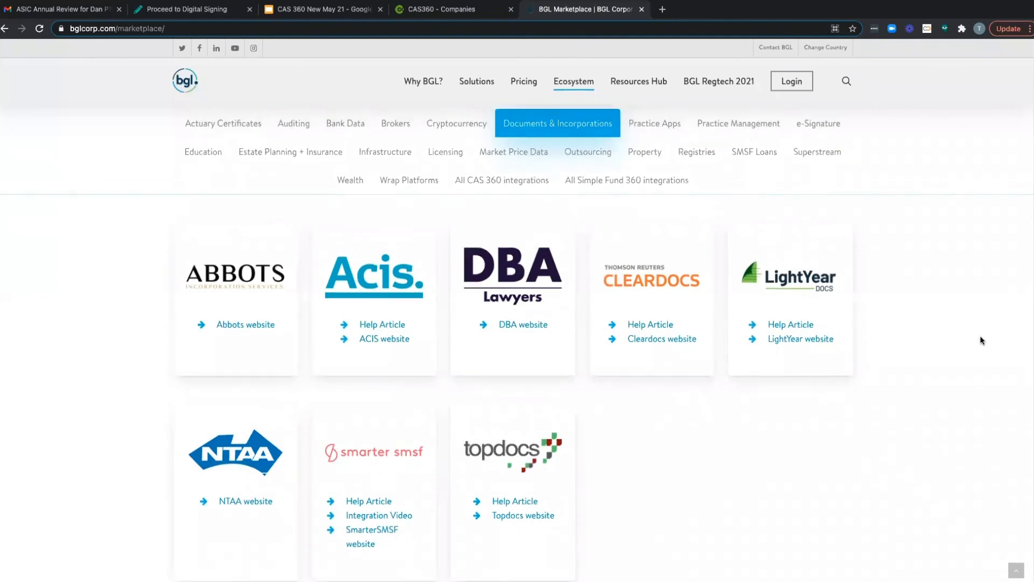
# Step: View all CAS 360 integrations, the Practice Management partners, and the e-Signature category in the marketplace
pyautogui.scroll(1, 982, 340)
pyautogui.click(496, 210)
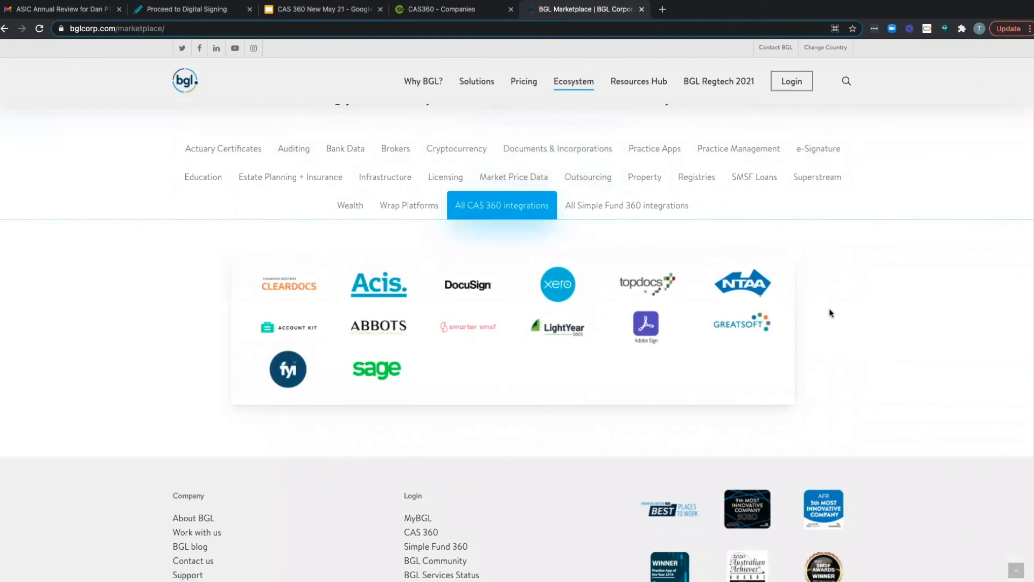
pyautogui.scroll(1, 830, 312)
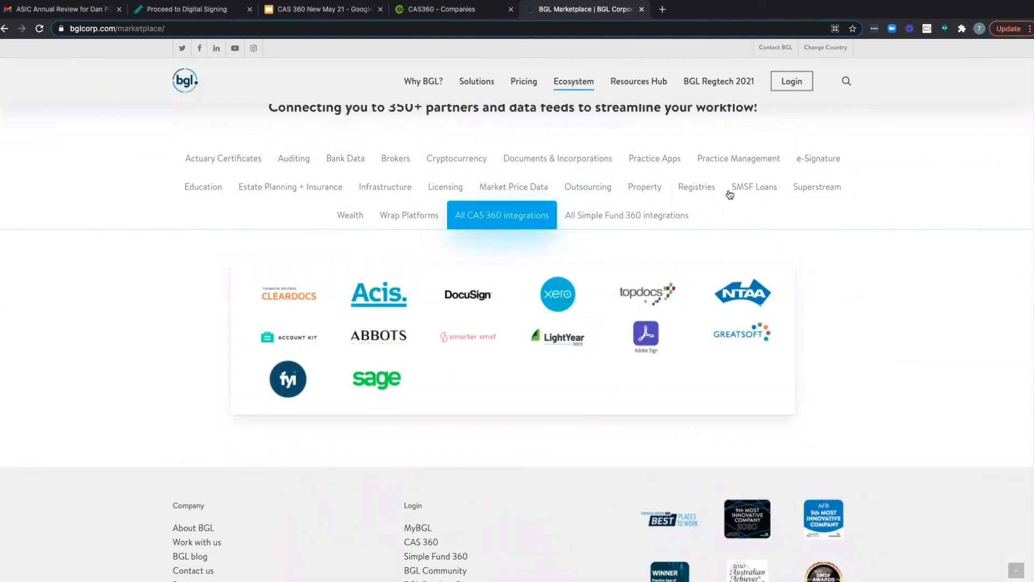
pyautogui.click(736, 160)
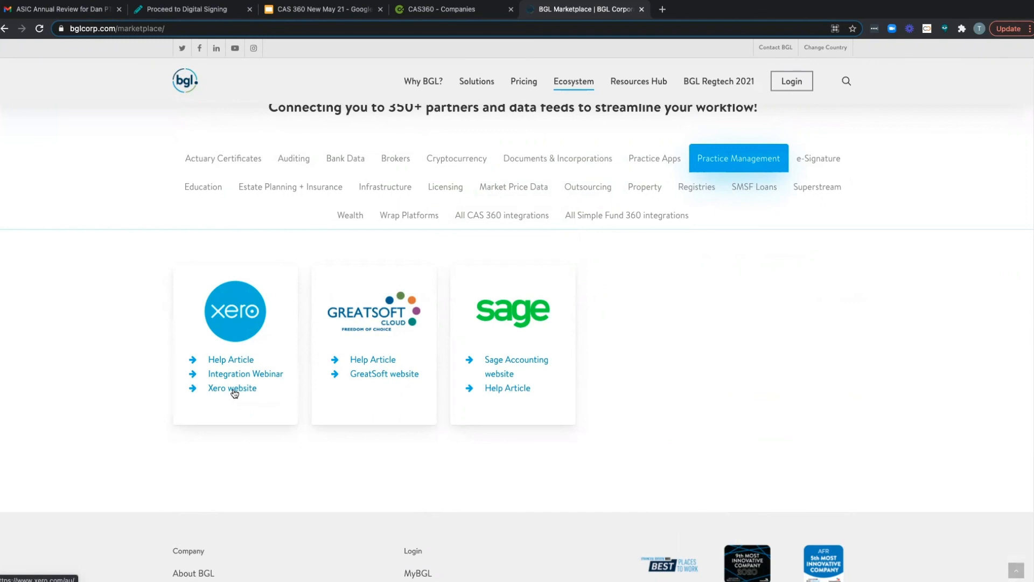
pyautogui.click(831, 160)
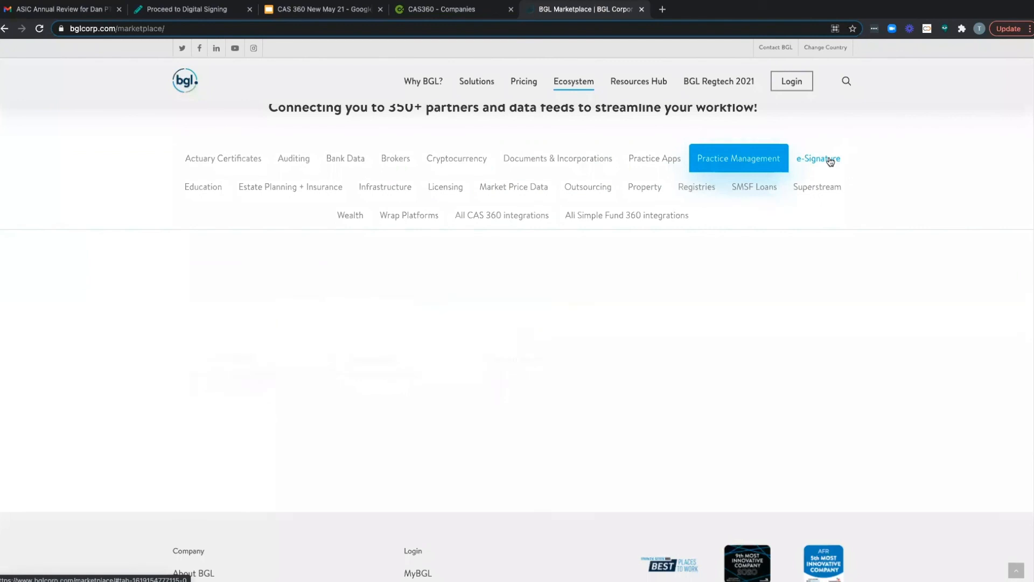